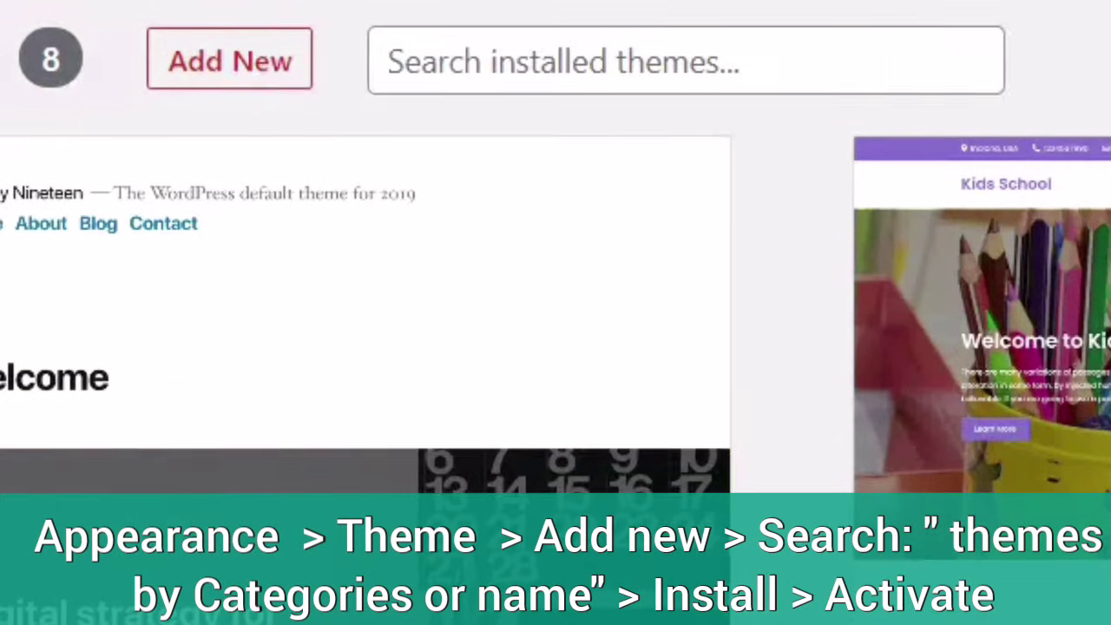
# Step: Search the WordPress theme directory for "new store" to add a new theme
pyautogui.click(287, 64)
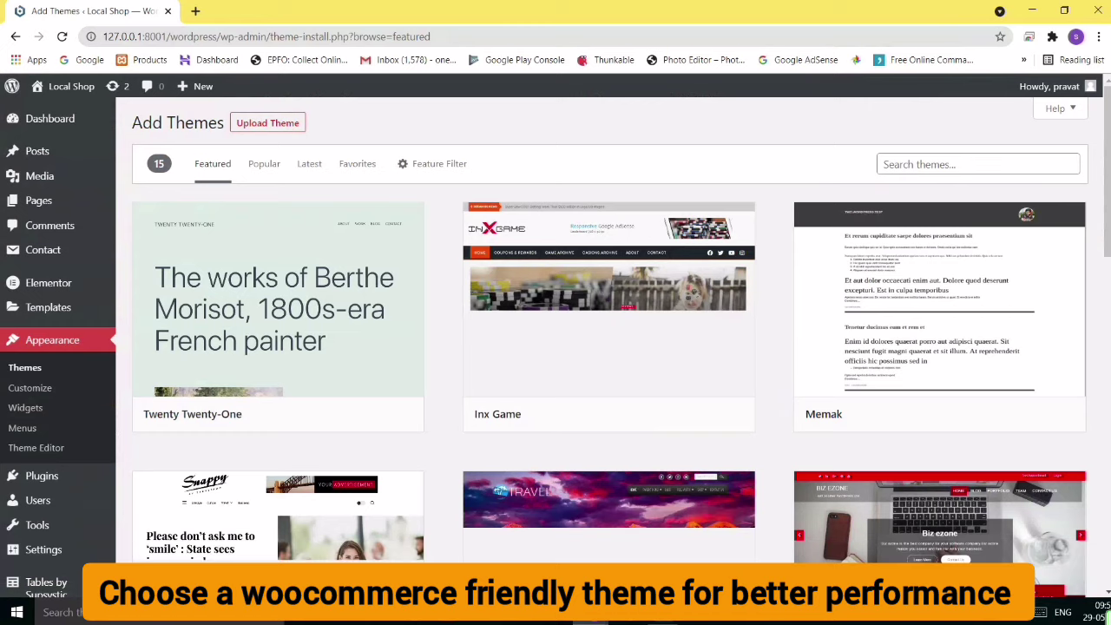
pyautogui.click(977, 164)
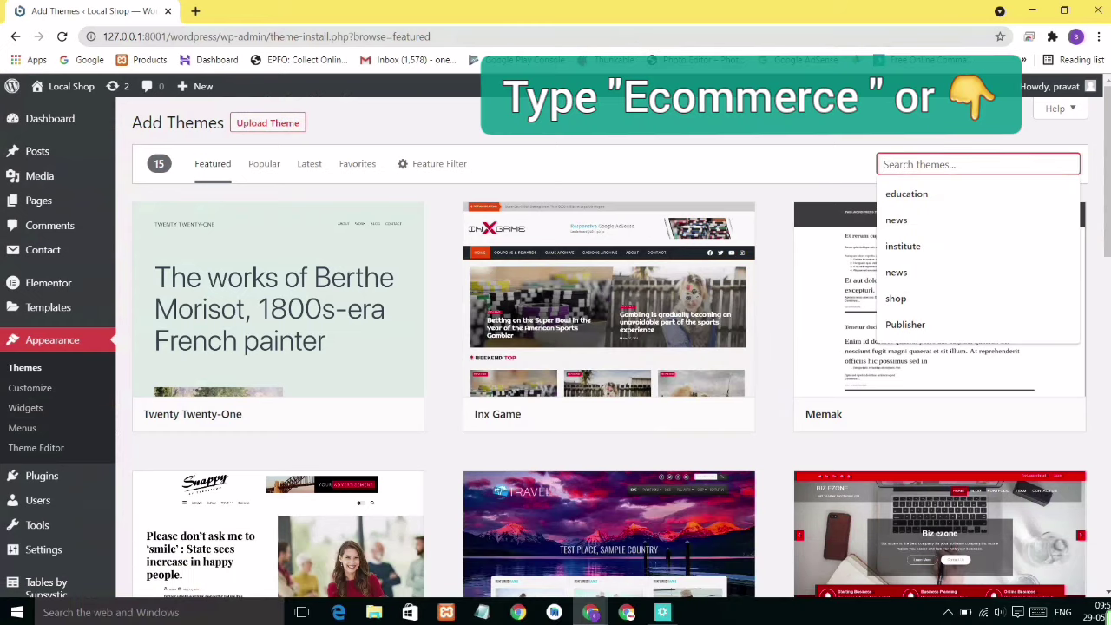
pyautogui.write('new ')
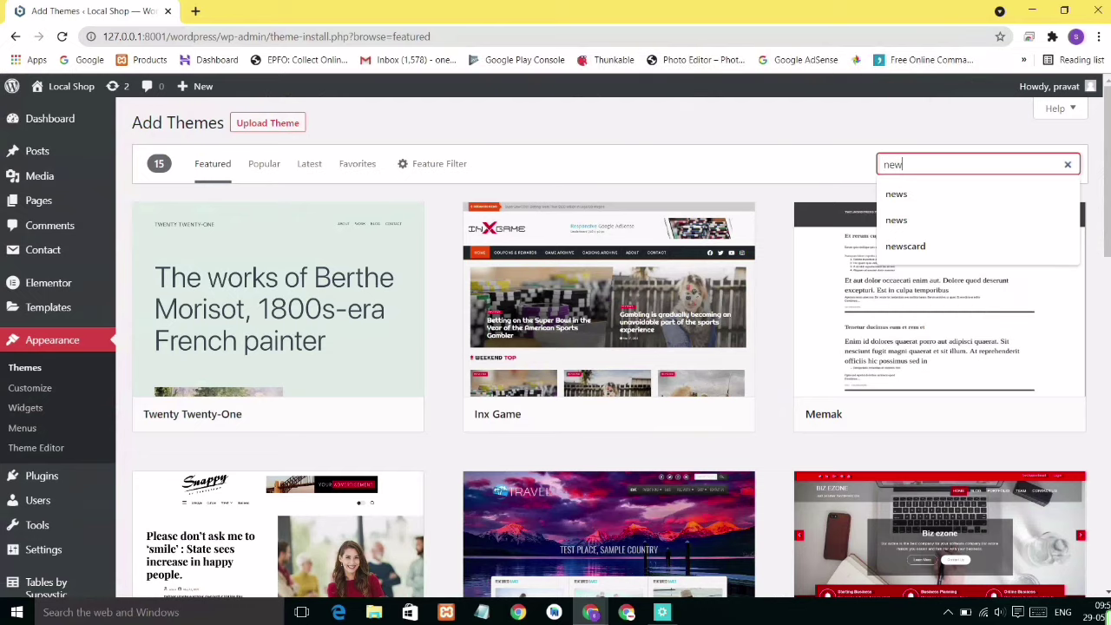
pyautogui.write('store')
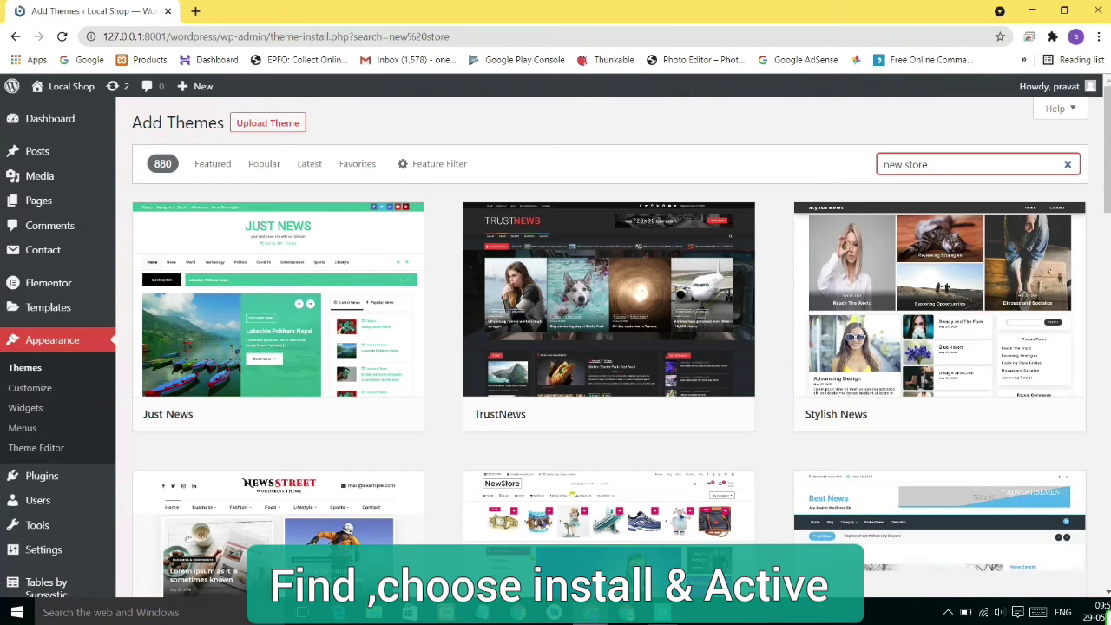
# Step: Install and activate the NewStore theme from the search results
pyautogui.scroll(-3, 940, 295)
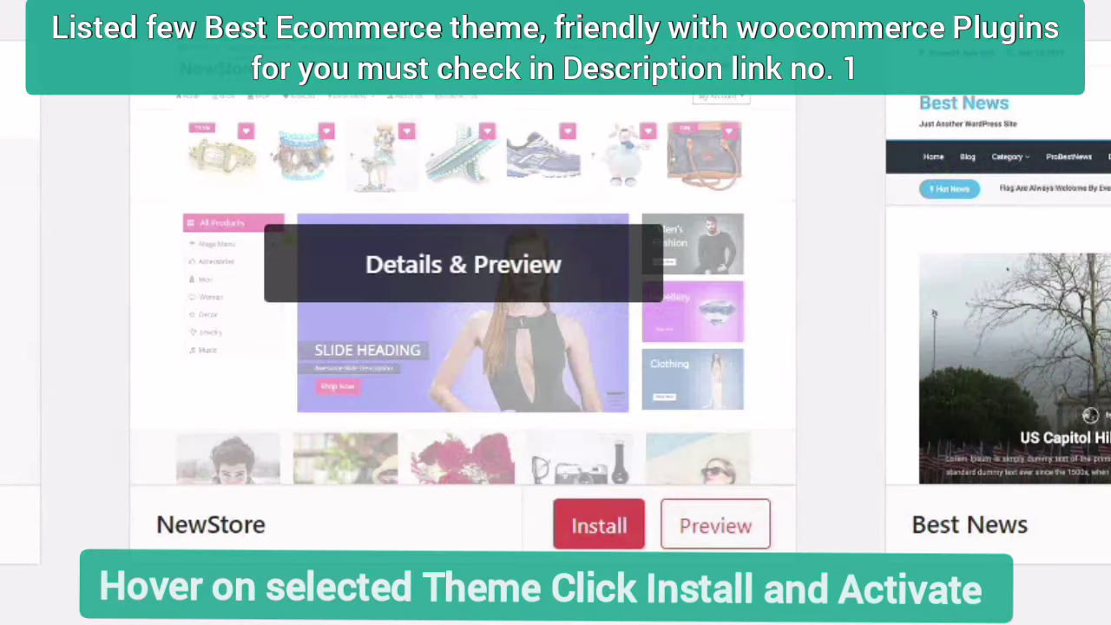
pyautogui.click(599, 524)
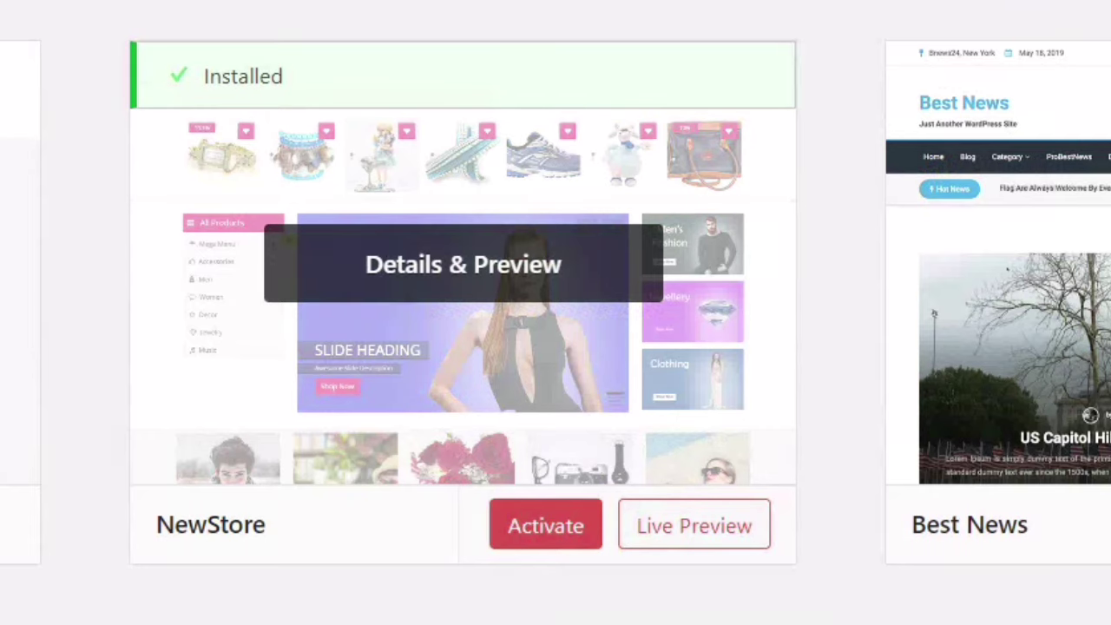
pyautogui.click(545, 525)
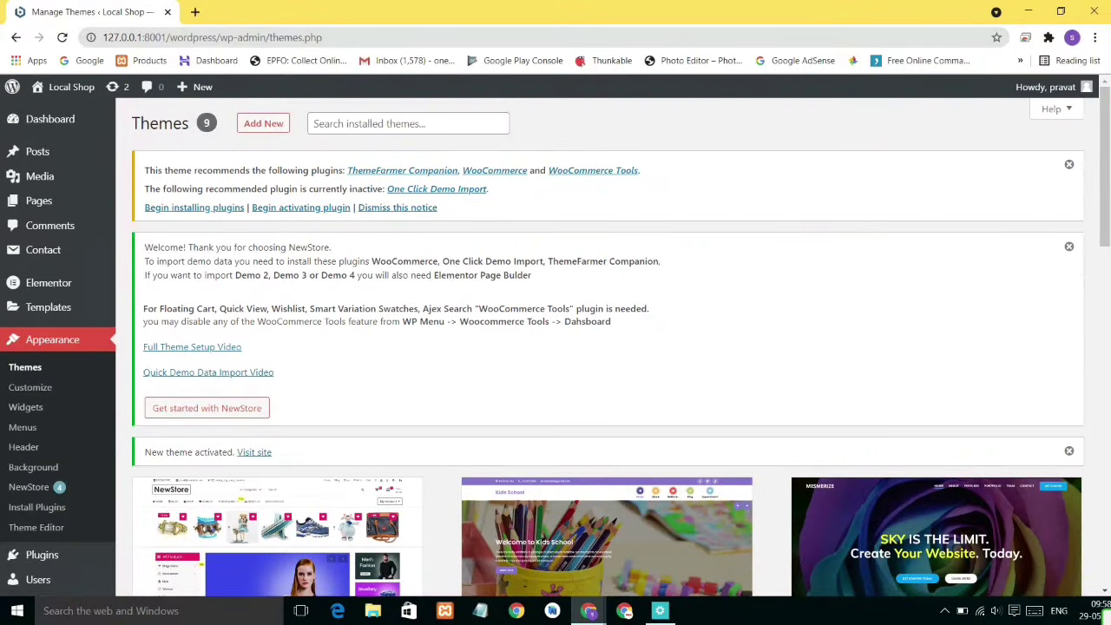
# Step: Open the Local Shop site in a separate browser tab and preview it with the new theme
pyautogui.moveTo(65, 87)
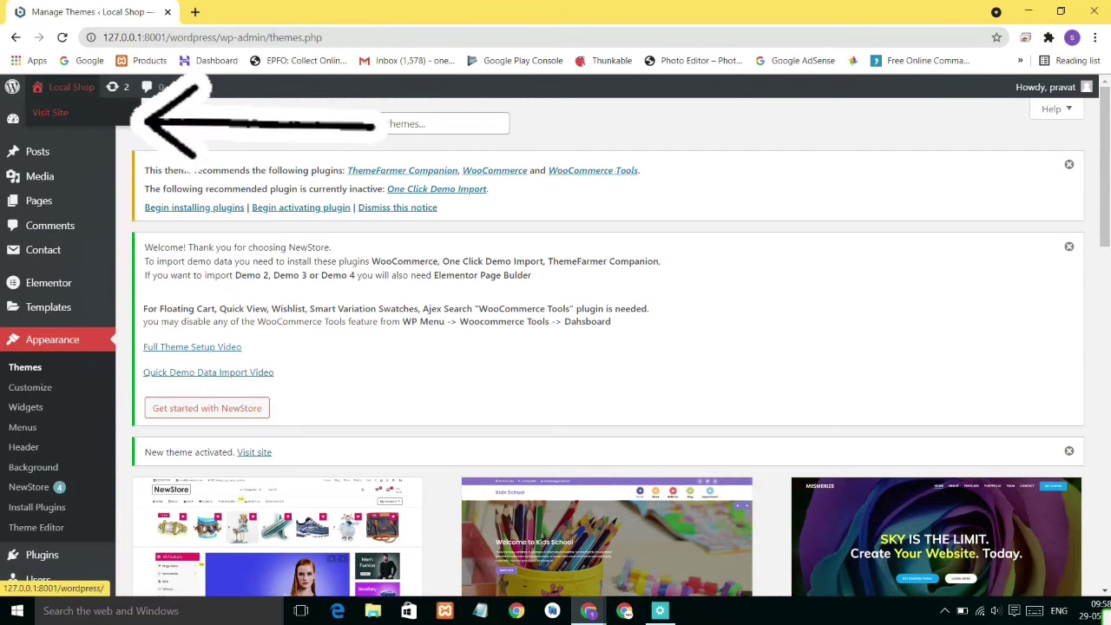
pyautogui.rightClick(56, 111)
pyautogui.click(114, 120)
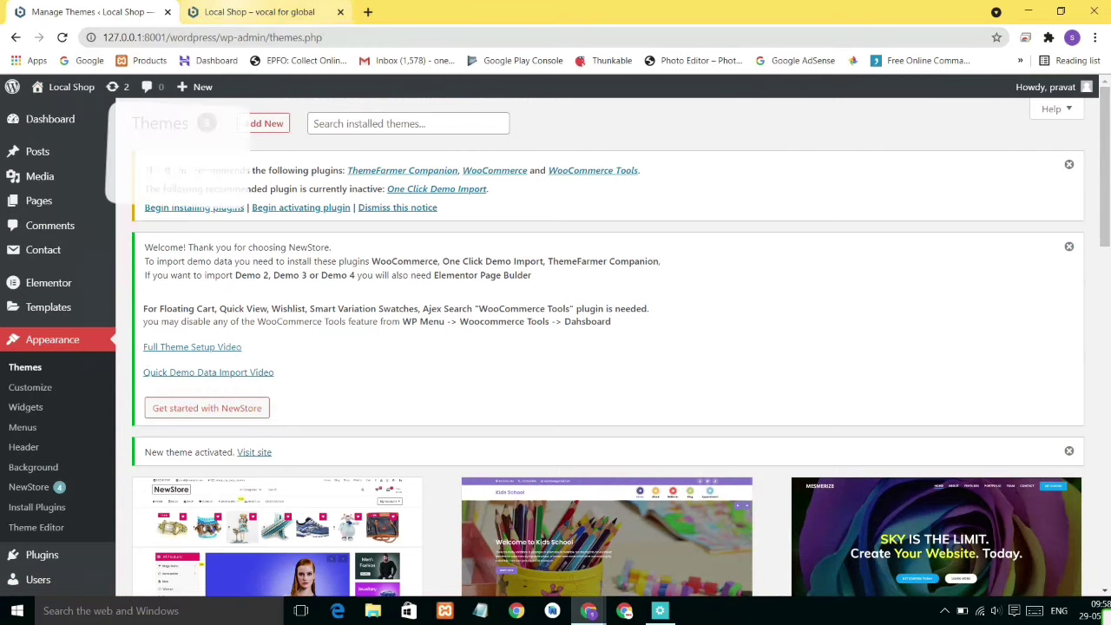
pyautogui.click(259, 11)
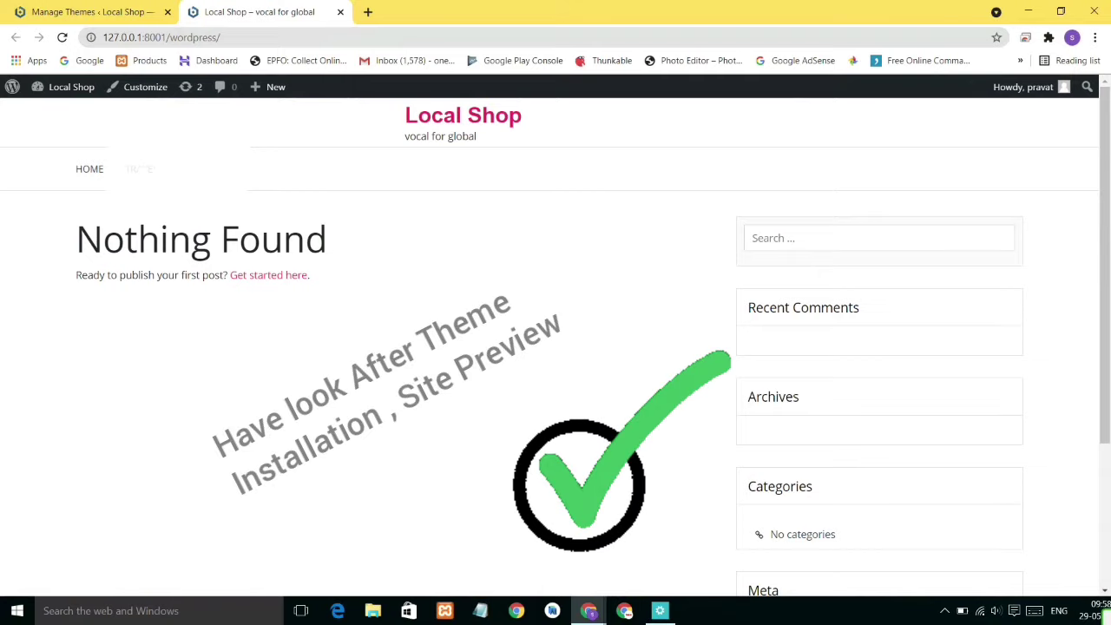
pyautogui.click(63, 38)
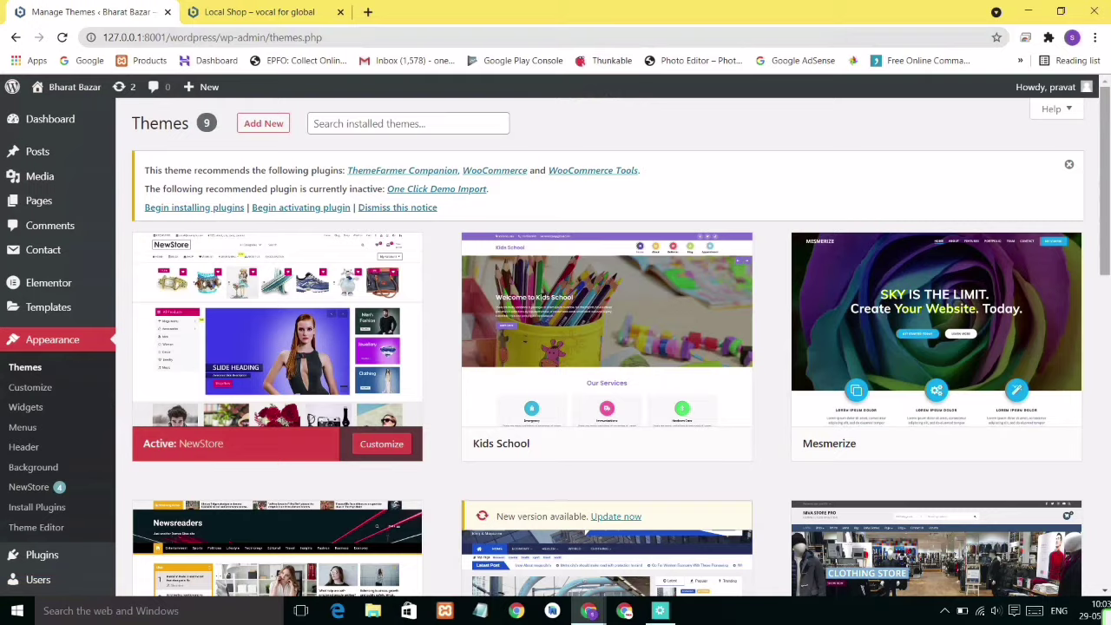
# Step: Find the WooCommerce plugin by Automattic in the plugin directory and install it
pyautogui.scroll(-3, 278, 347)
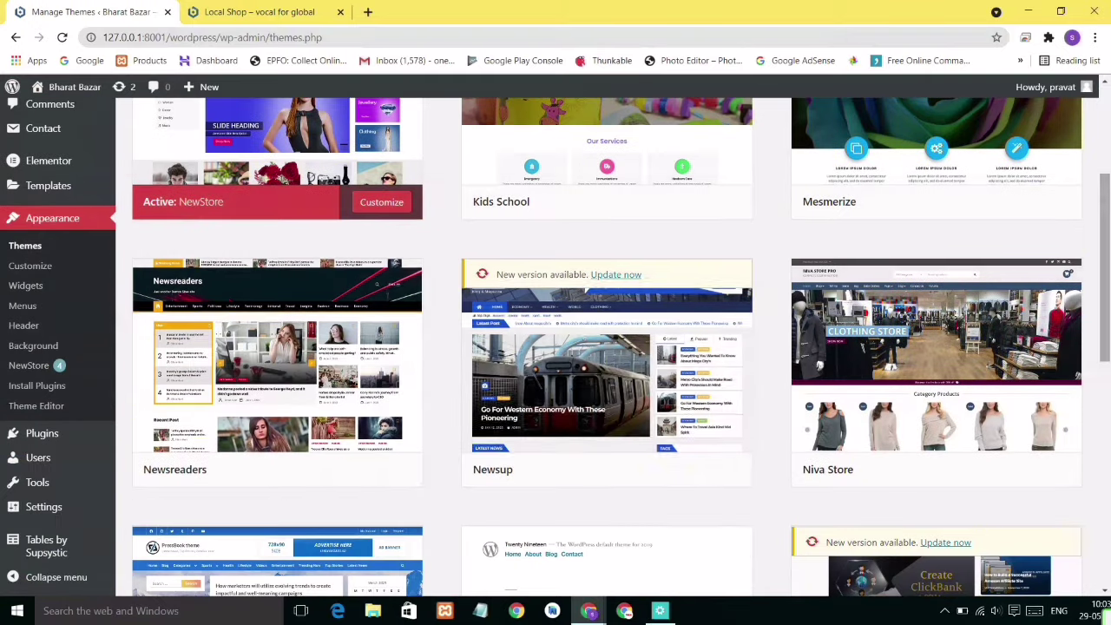
pyautogui.moveTo(42, 433)
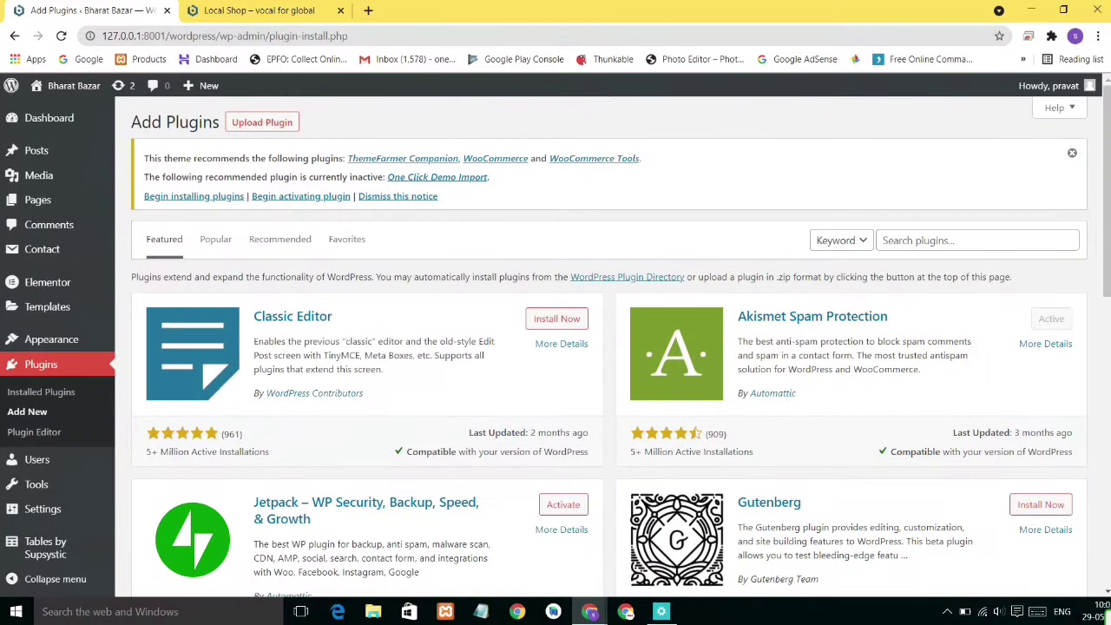
pyautogui.click(977, 240)
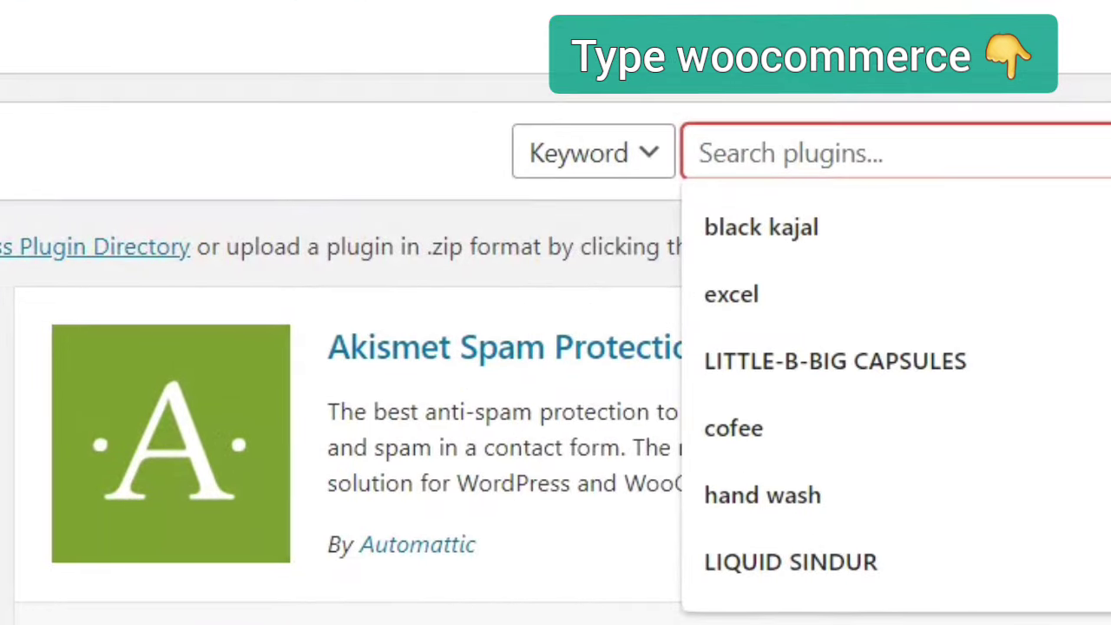
pyautogui.write('woo')
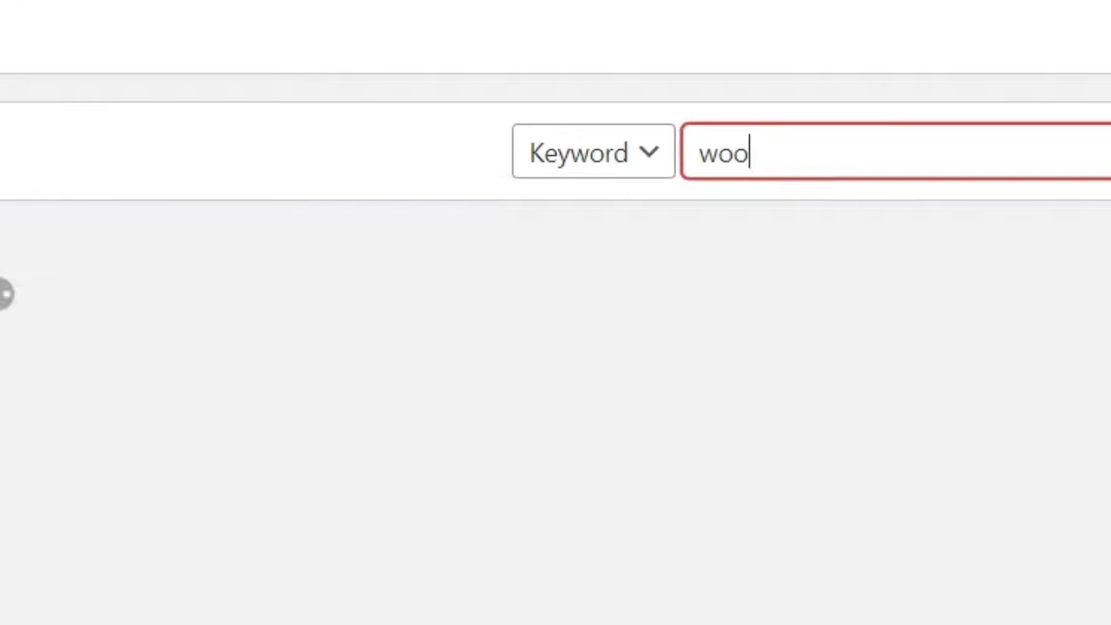
pyautogui.press('Down')
pyautogui.press('Down')
pyautogui.press('Return')
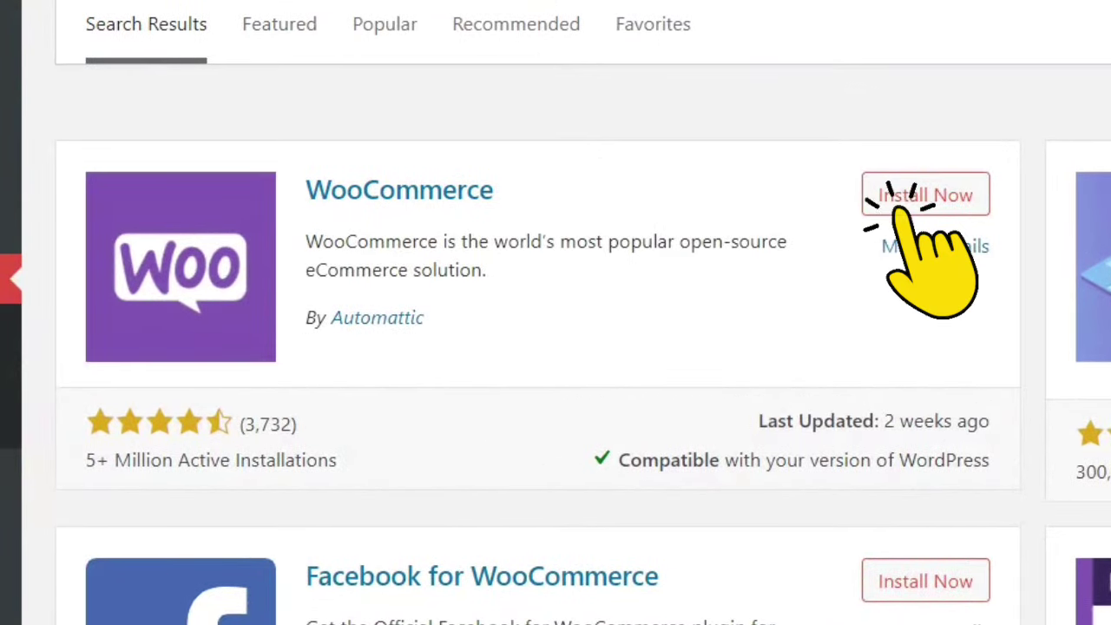
pyautogui.click(903, 197)
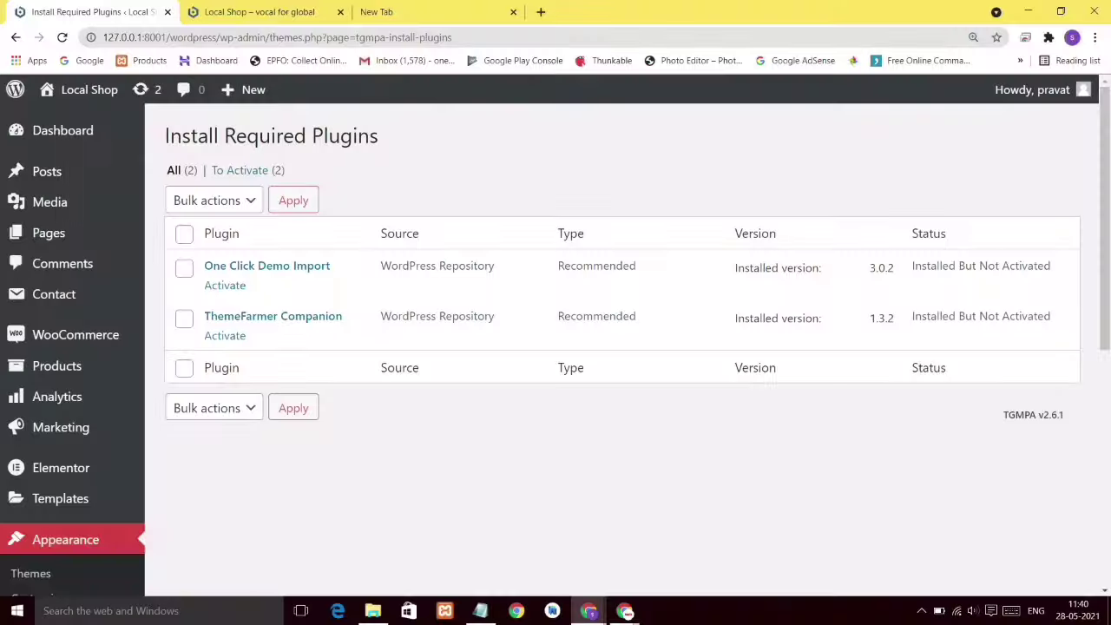
# Step: Add a new product named "Asymmetric Kurti with Tulip pants" and fill in its main product description
pyautogui.moveTo(56, 366)
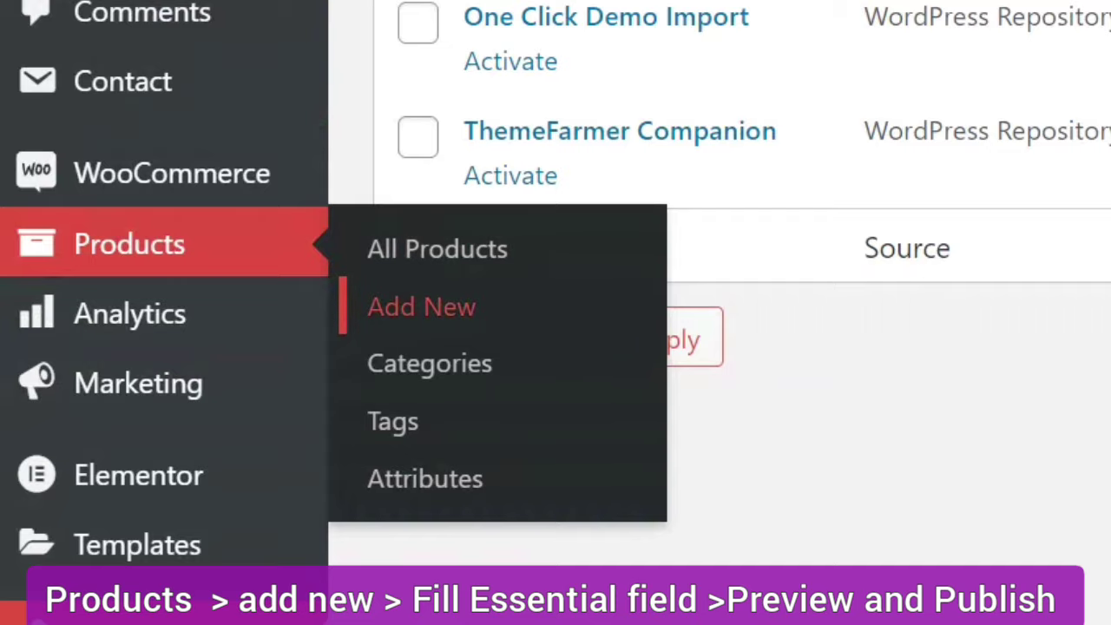
pyautogui.click(473, 304)
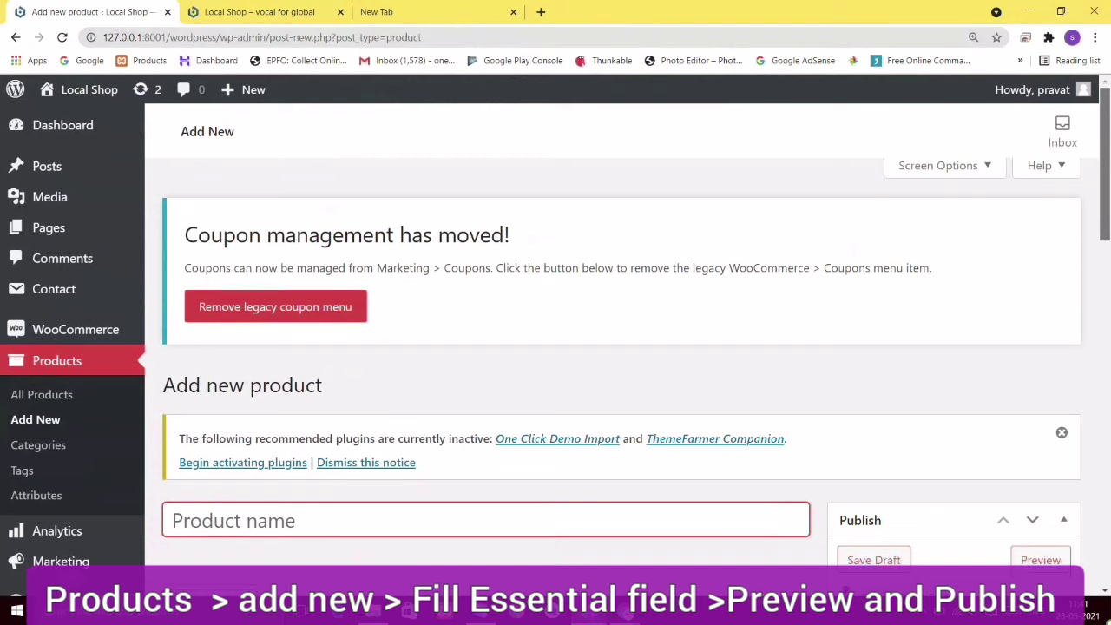
pyautogui.scroll(-3, 556, 347)
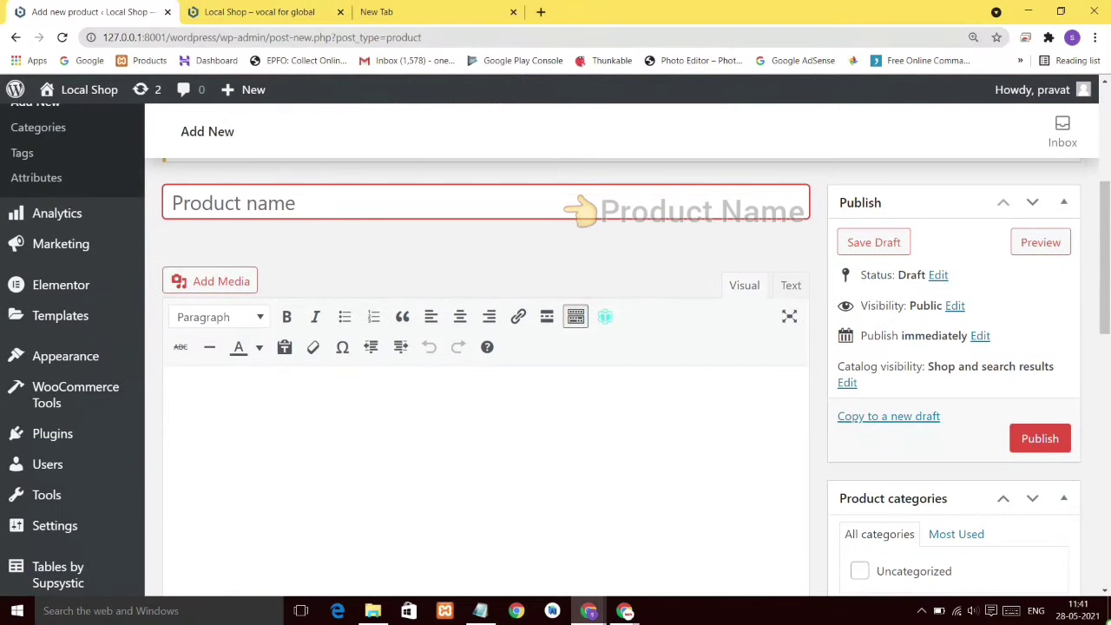
pyautogui.write('Asymmetric Kurti with Tulip pants')
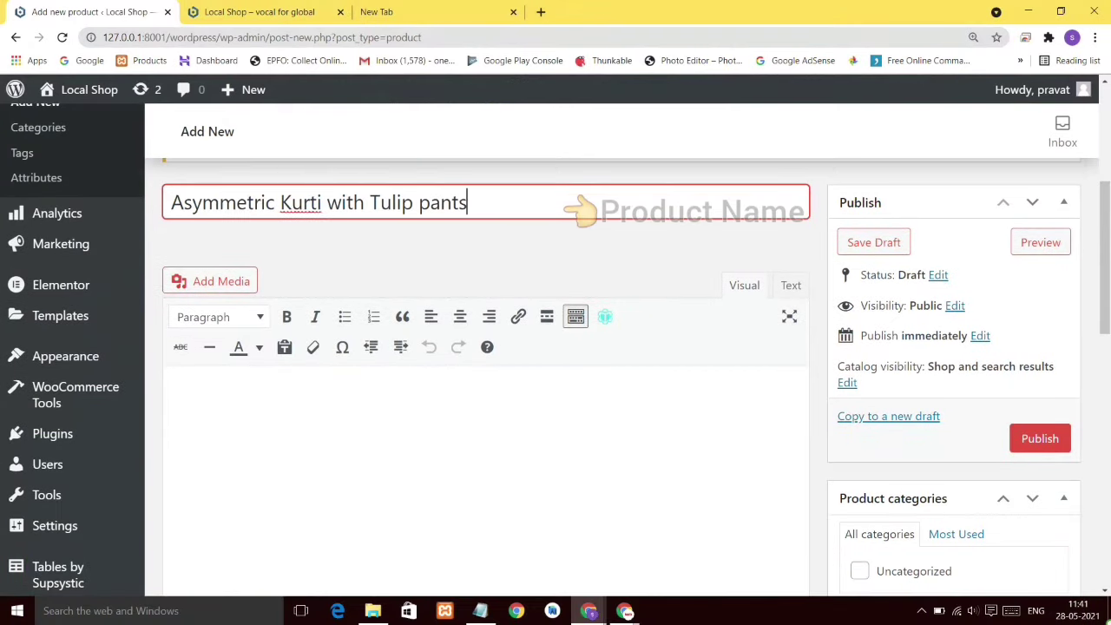
pyautogui.click(172, 399)
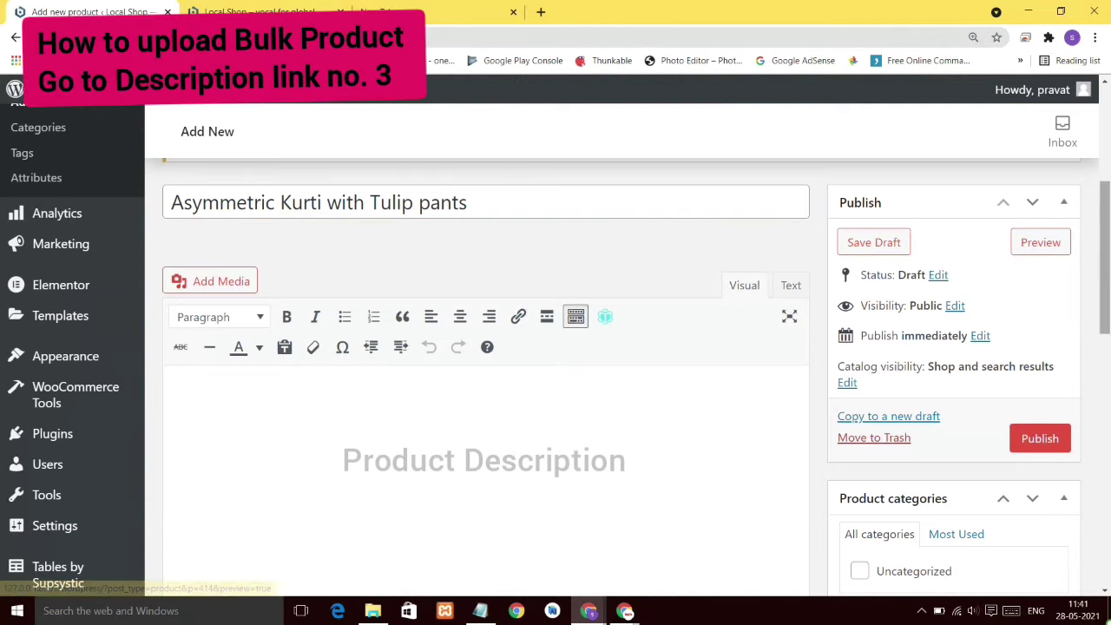
pyautogui.scroll(-1, 556, 373)
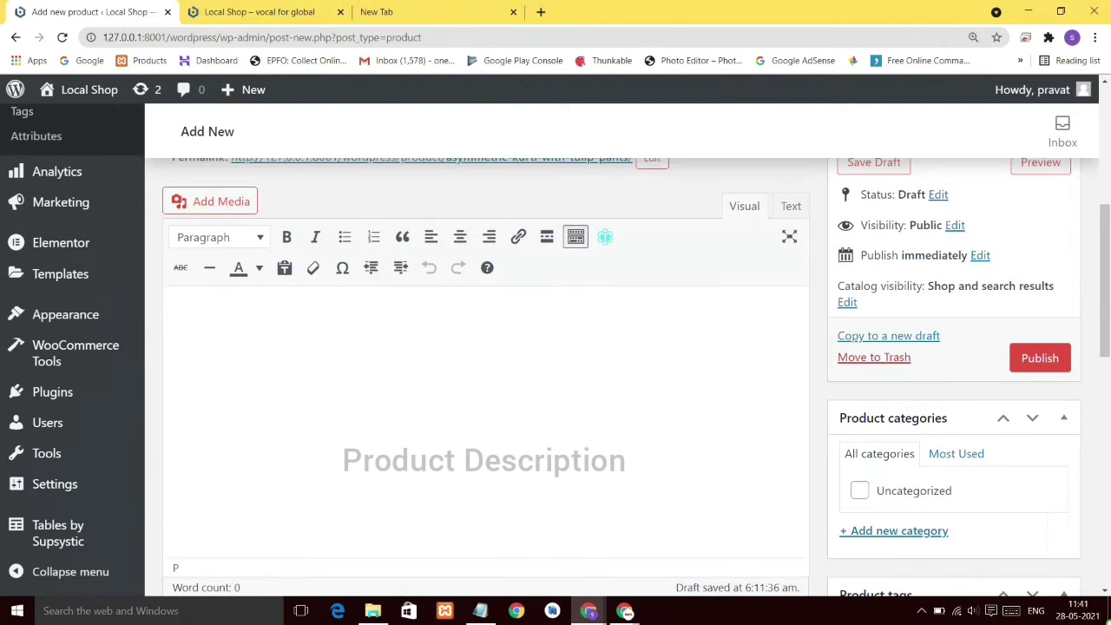
# Step: Set the product's regular price to 1599 and its sale price to 899
pyautogui.scroll(-4, 487, 373)
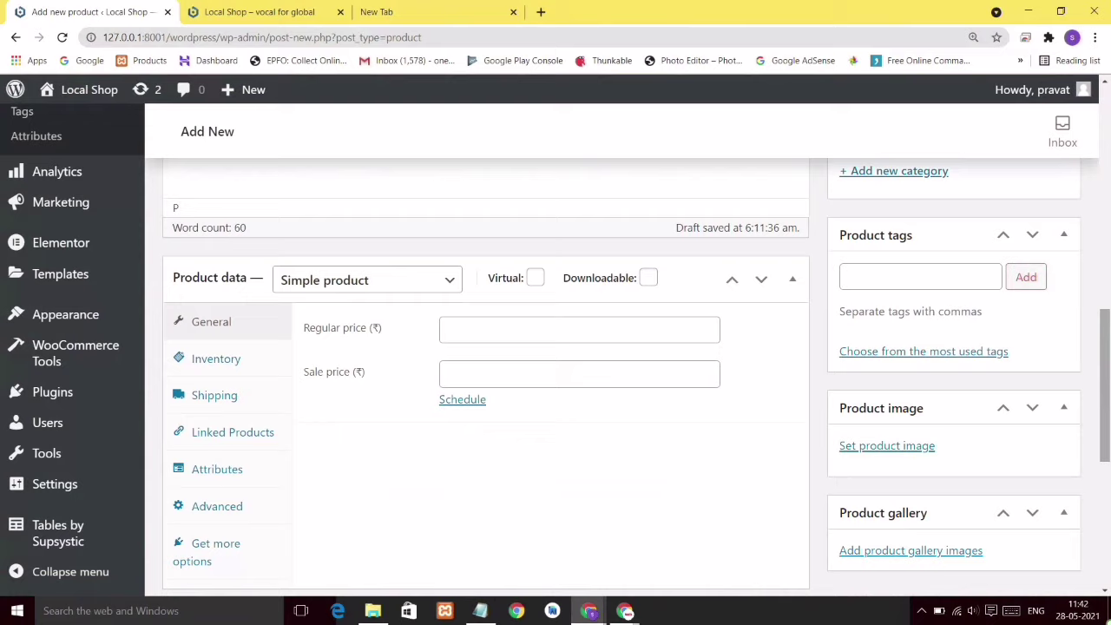
pyautogui.click(579, 330)
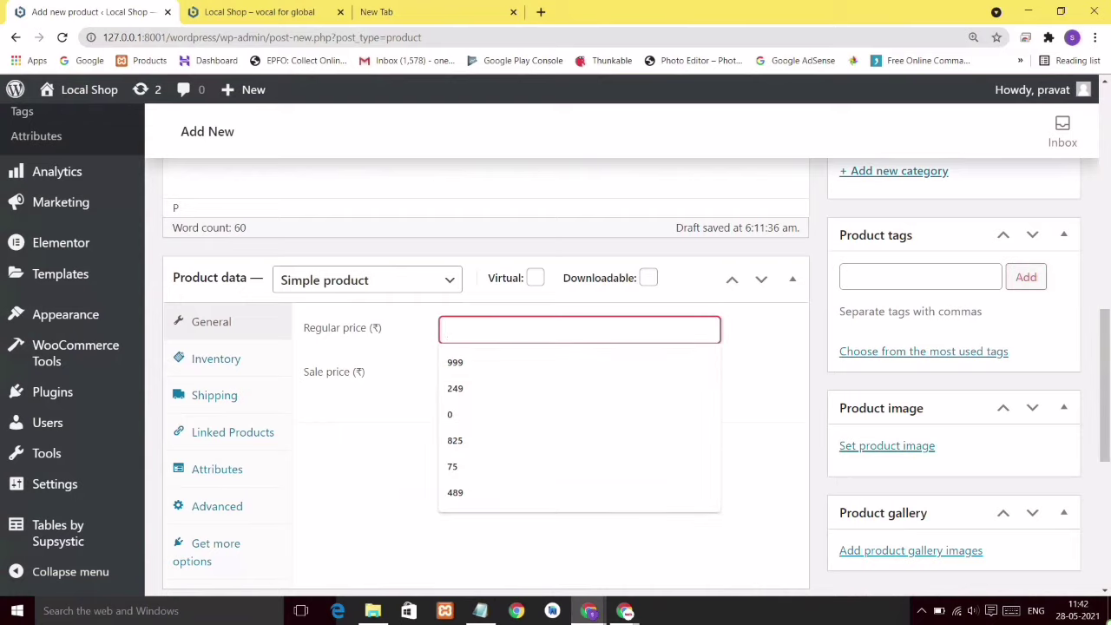
pyautogui.write('1599')
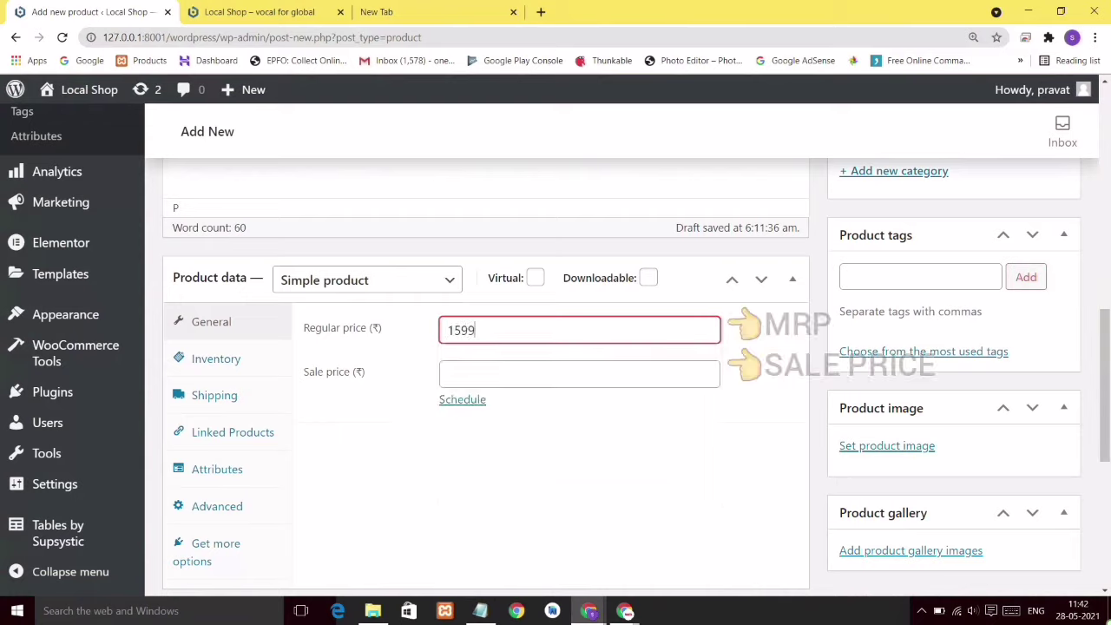
pyautogui.click(579, 374)
pyautogui.write('899')
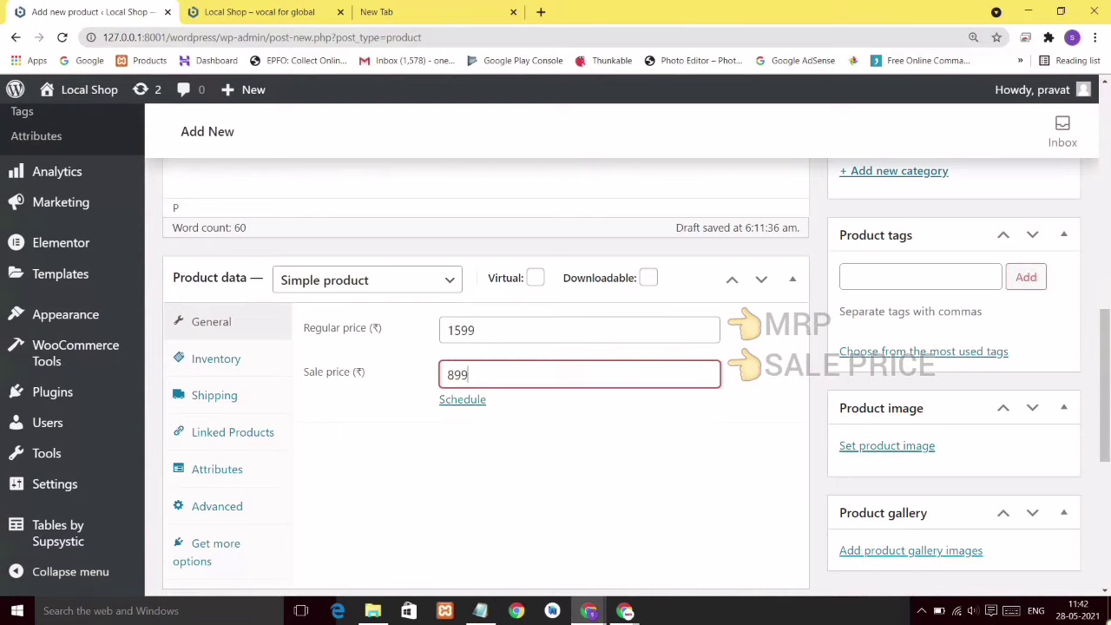
# Step: Enter short description "Asymmetric cuts are the current rage in India. The design we have picked is versatile and can be paired with any kind of bottom wear."
pyautogui.scroll(-2, 636, 377)
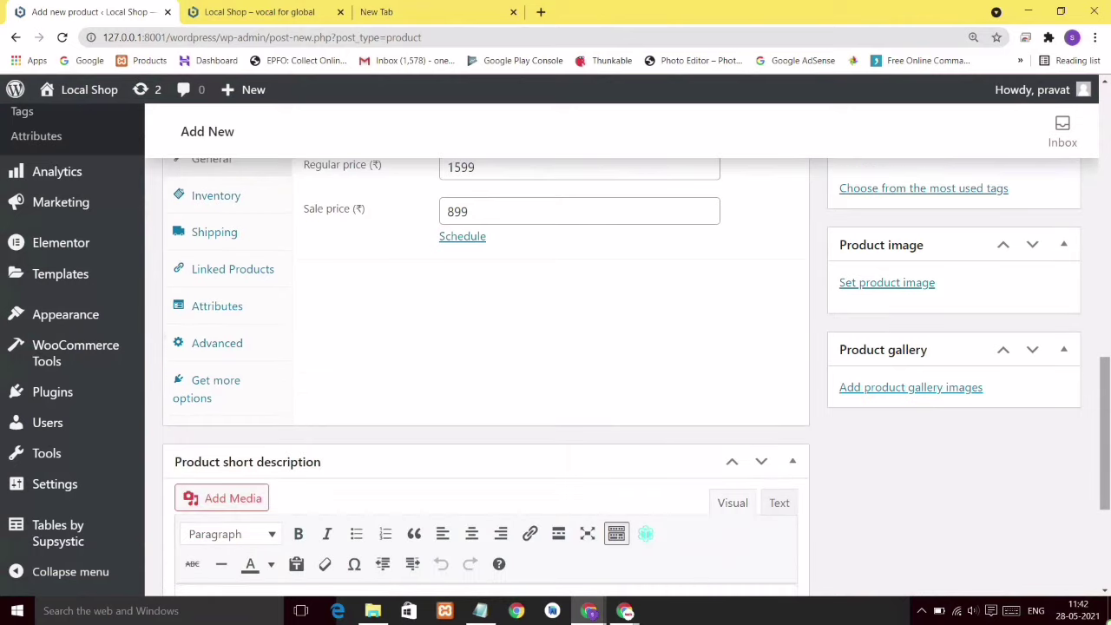
pyautogui.scroll(-3, 486, 378)
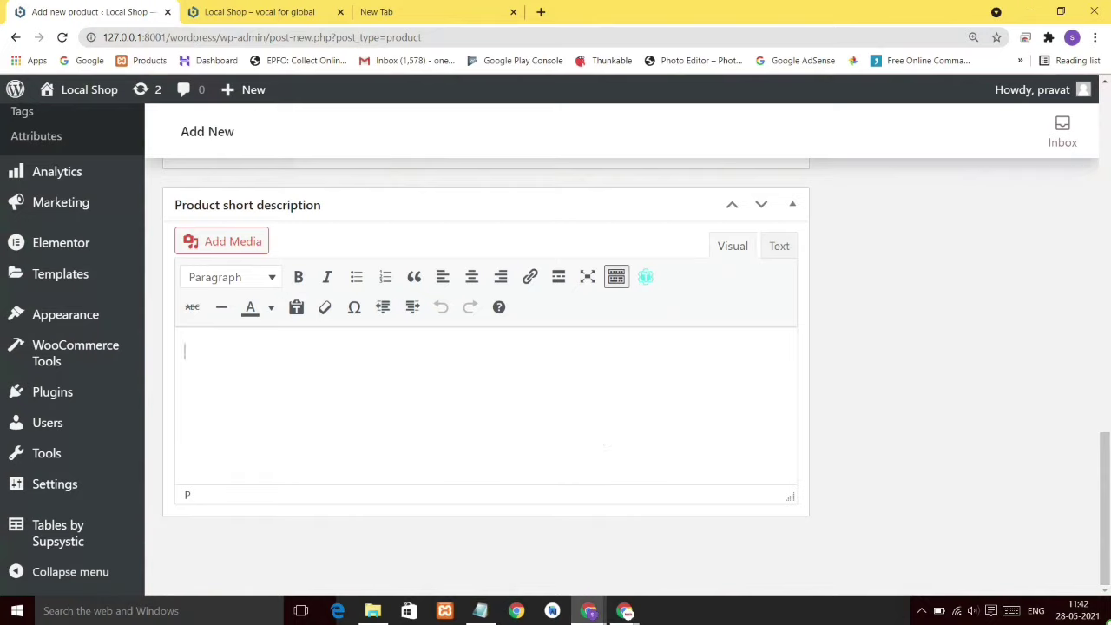
pyautogui.write('Asymmetric cuts are the current rage in India. The design we have picked is versatile and can be paired with any kind of bottom wear.')
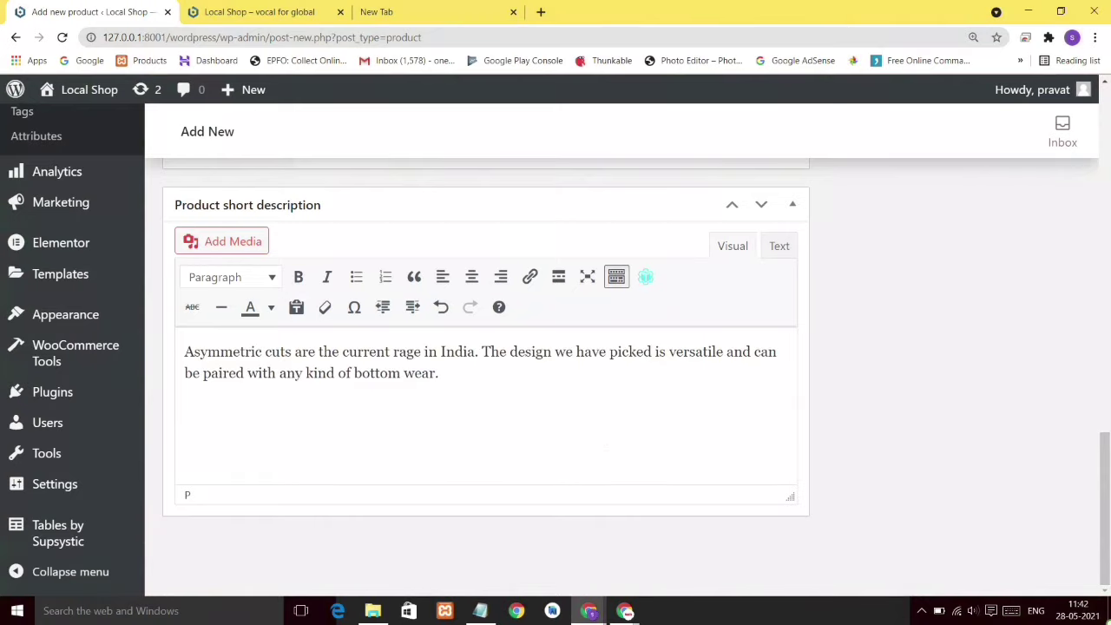
# Step: Upload the image "Kurti pattern 12" from the 1new folder in Downloads for use as the product image
pyautogui.scroll(4, 486, 347)
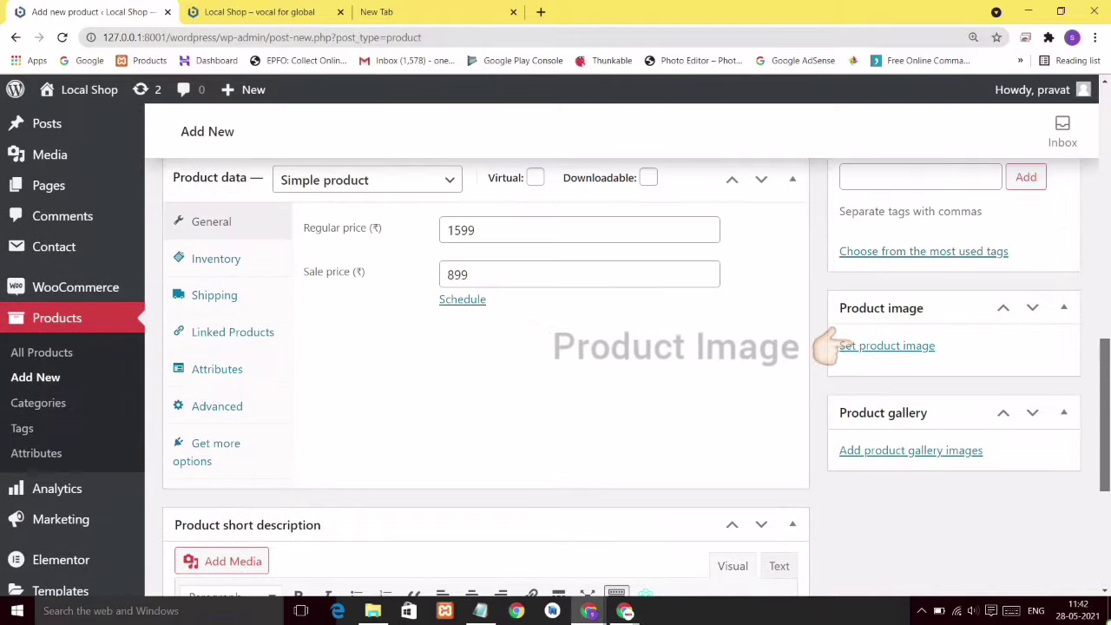
pyautogui.click(887, 346)
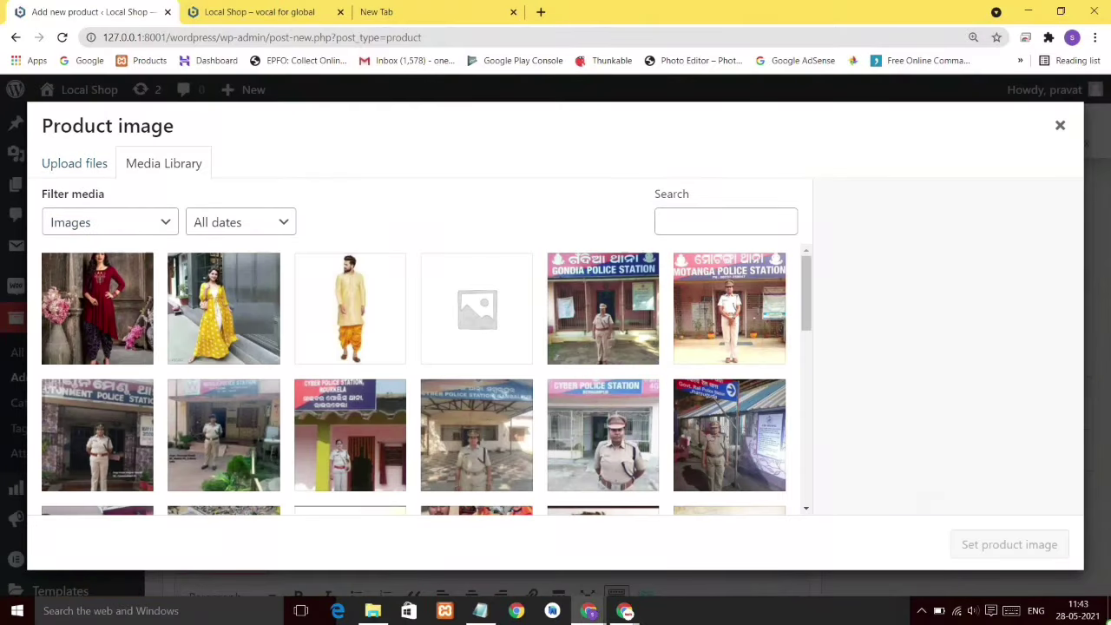
pyautogui.click(75, 164)
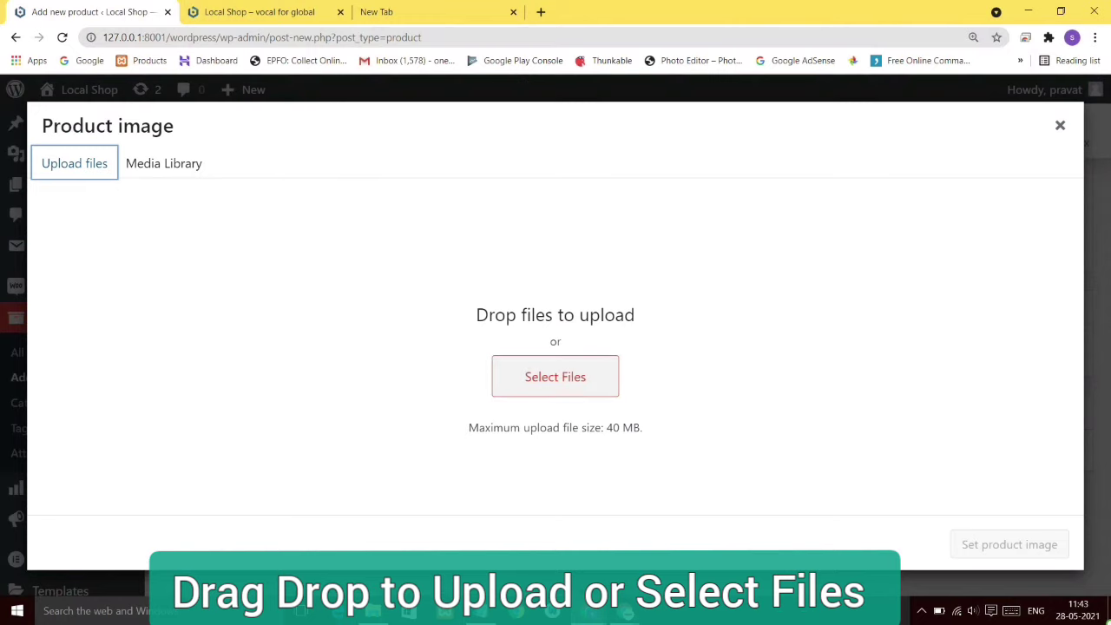
pyautogui.click(555, 376)
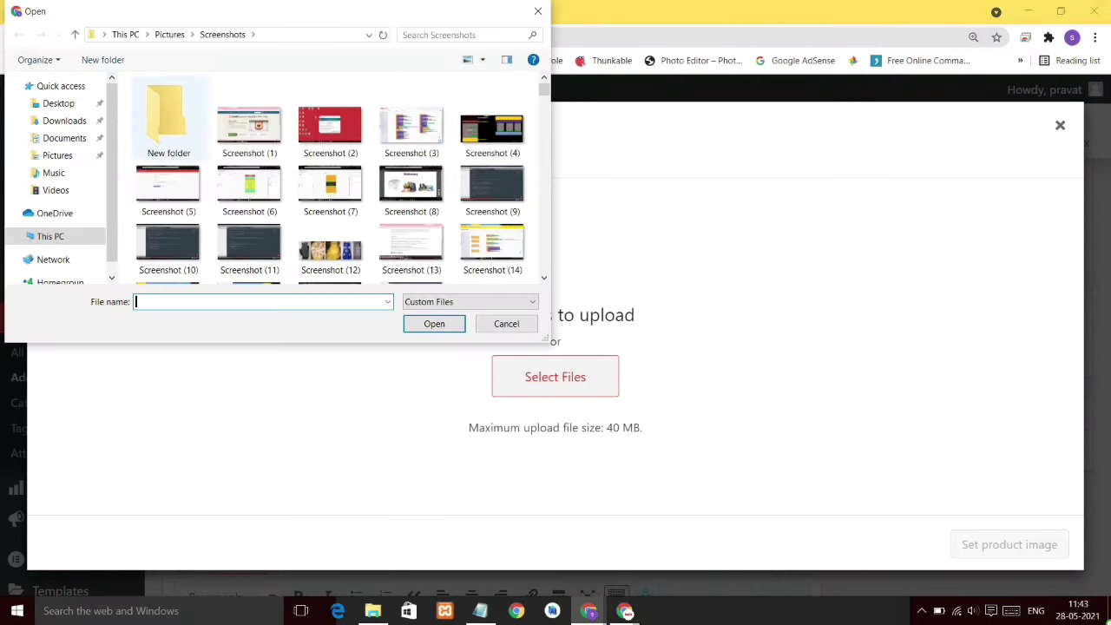
pyautogui.click(64, 121)
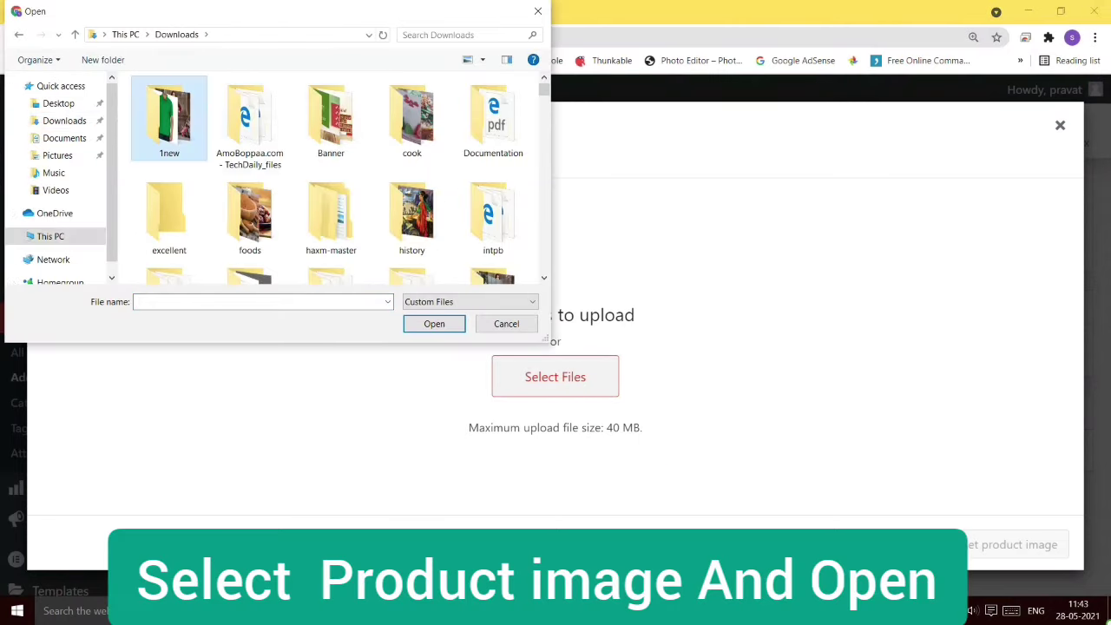
pyautogui.doubleClick(169, 119)
pyautogui.click(169, 113)
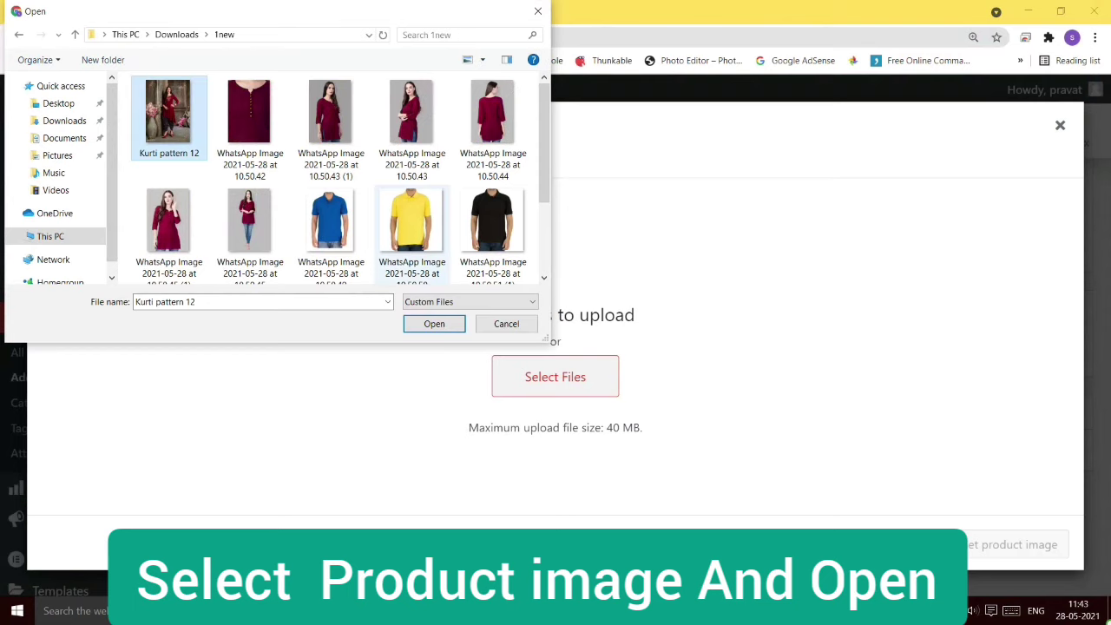
pyautogui.press('Return')
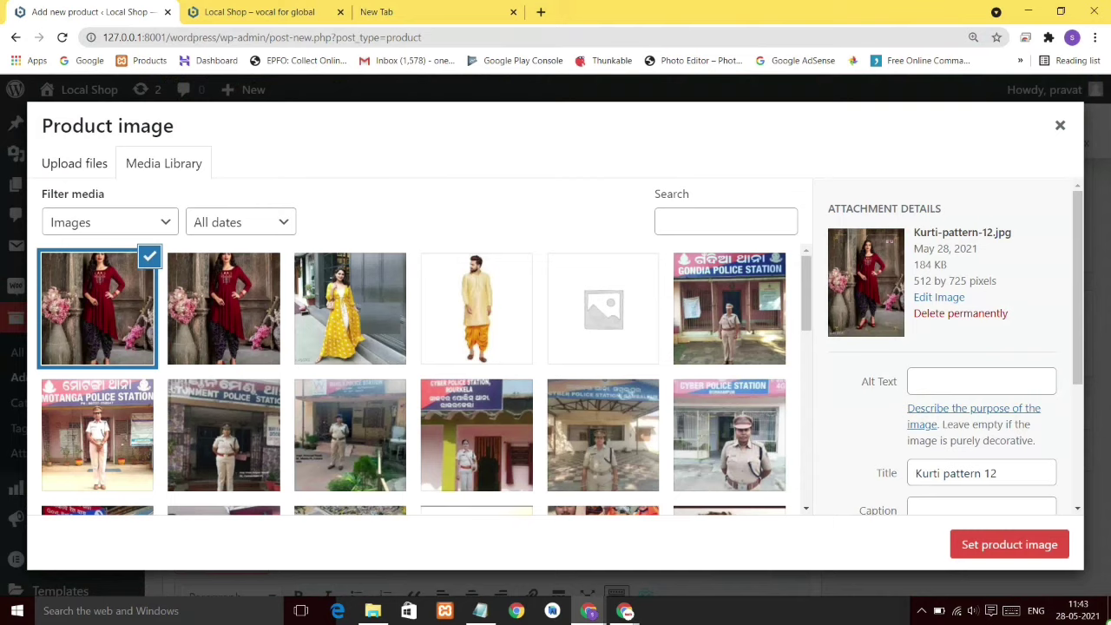
# Step: Permanently delete the duplicate image WhatsApp-Image-2021-05-27-at-10.03.38.jpeg from the media library
pyautogui.click(224, 309)
pyautogui.click(875, 431)
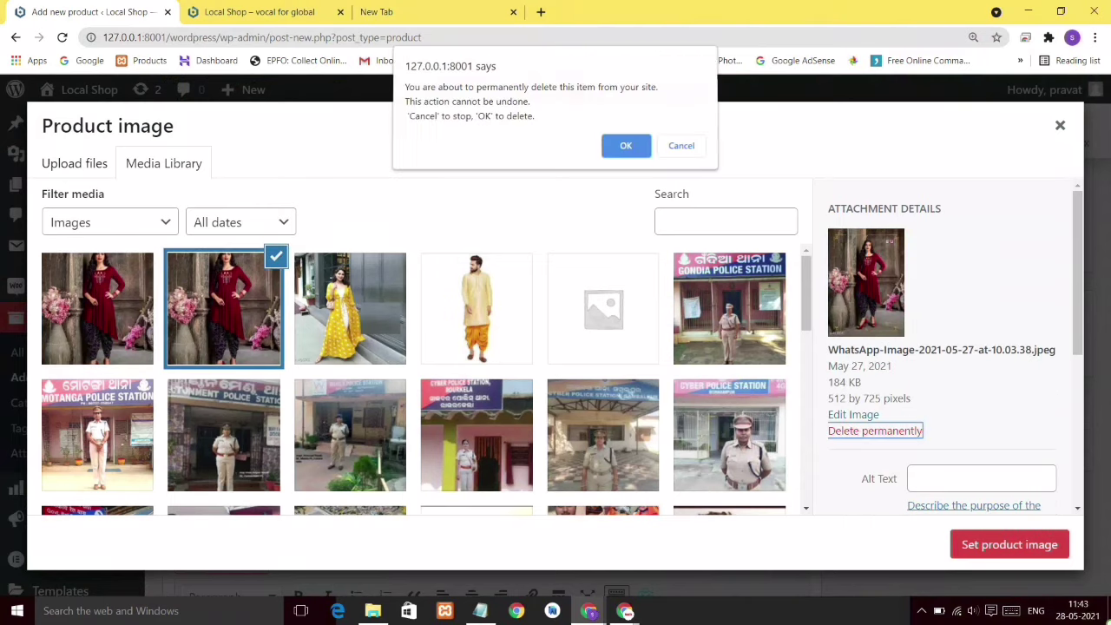
pyautogui.click(630, 144)
# Step: Set Kurti-pattern-12.jpg as the product image, leaving its optional caption and description empty
pyautogui.click(98, 309)
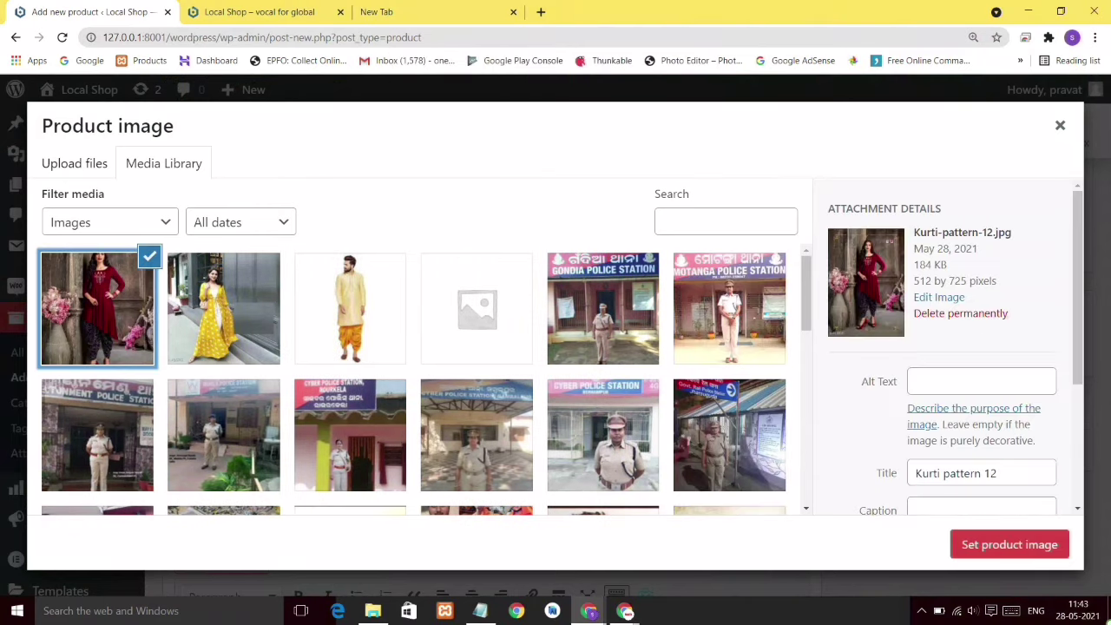
pyautogui.scroll(-3, 950, 347)
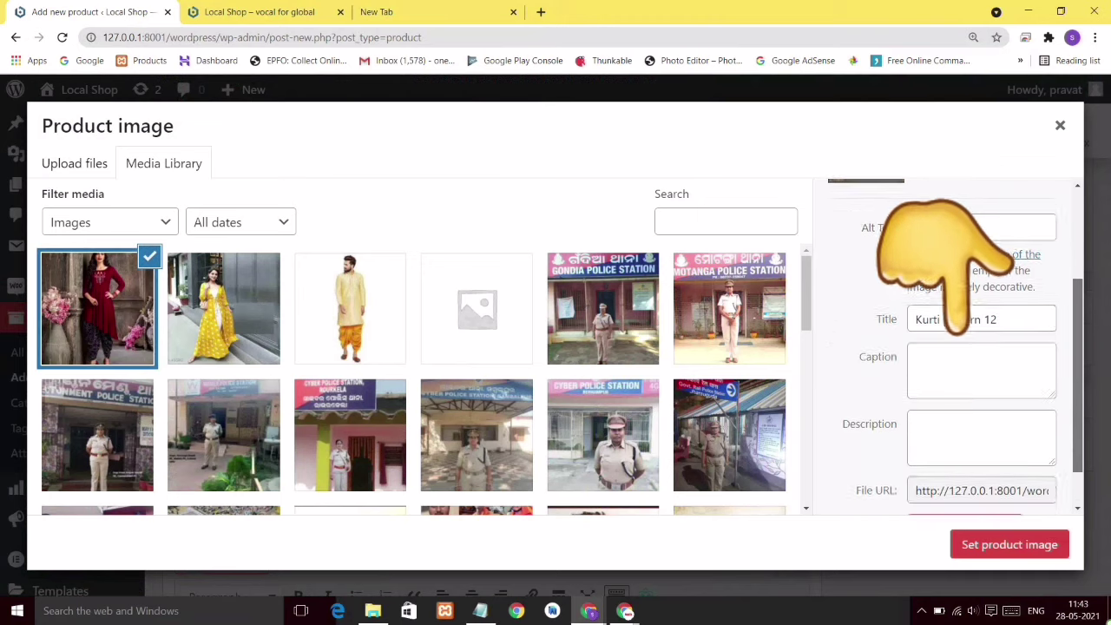
pyautogui.moveTo(1077, 404); pyautogui.dragTo(1077, 382)
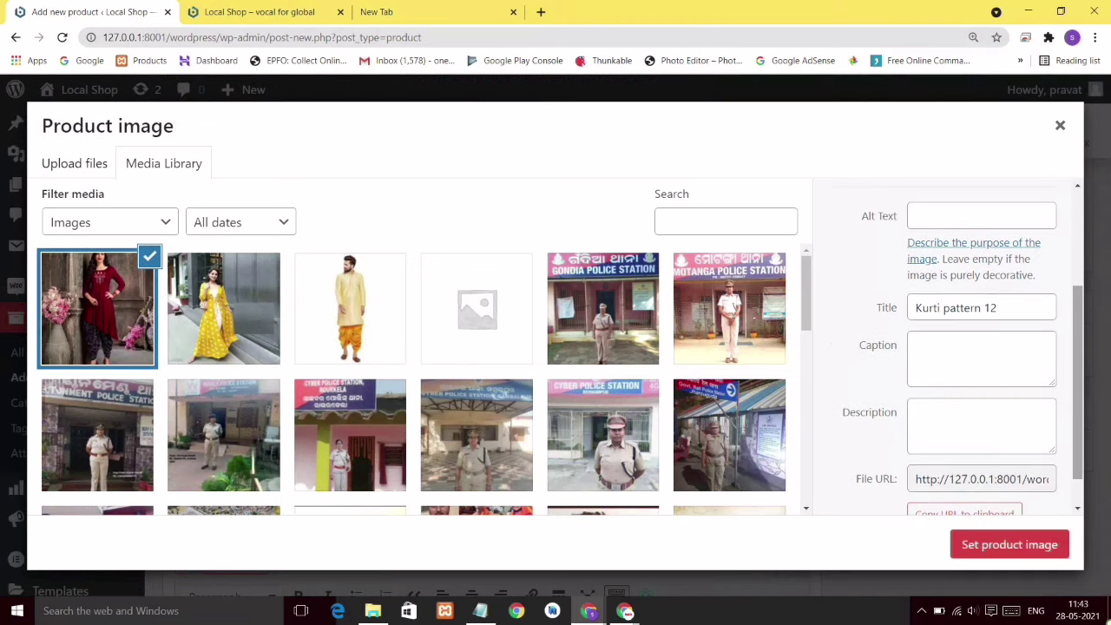
pyautogui.click(981, 358)
pyautogui.click(982, 426)
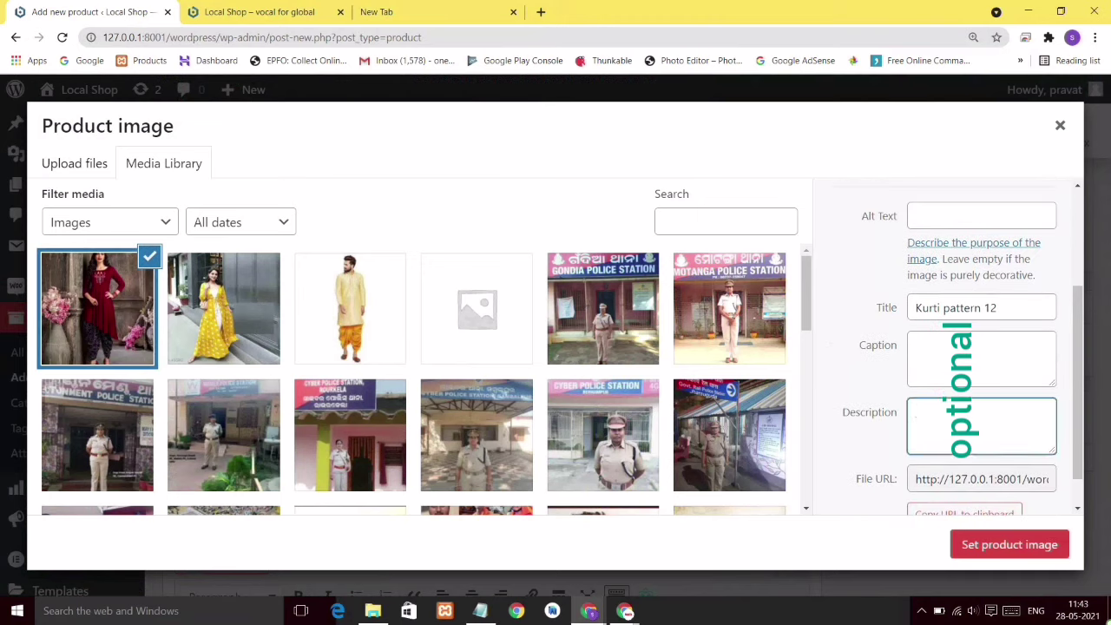
pyautogui.scroll(-1, 955, 390)
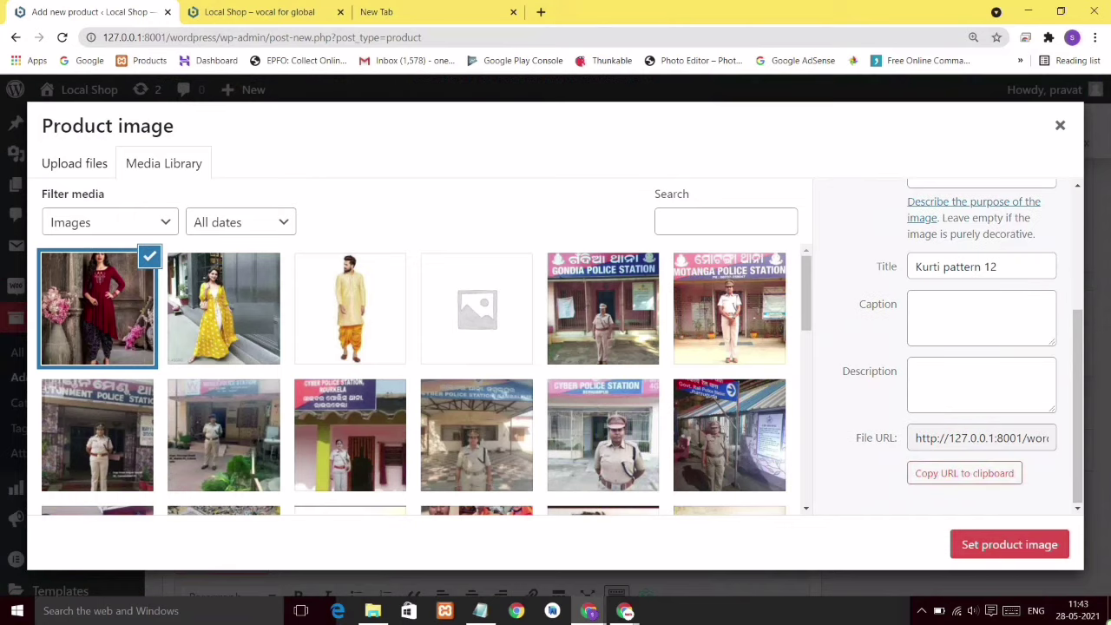
pyautogui.click(1009, 545)
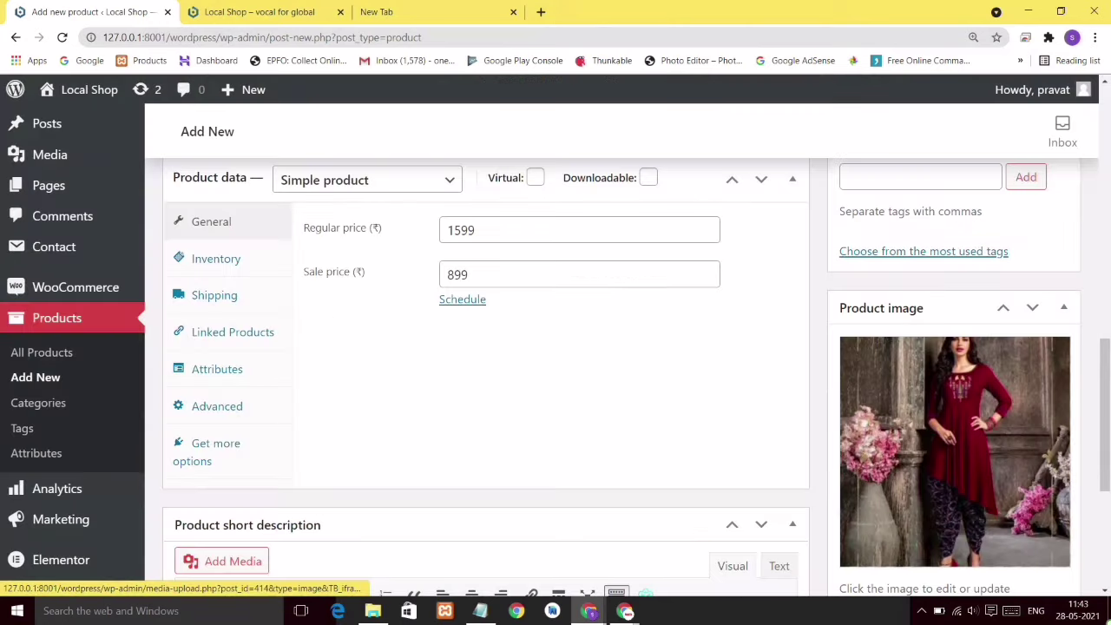
# Step: Add the product tags "indian kurties", "kurti" and "red kurti"
pyautogui.scroll(1, 556, 347)
pyautogui.scroll(-1, 556, 348)
pyautogui.scroll(2, 555, 347)
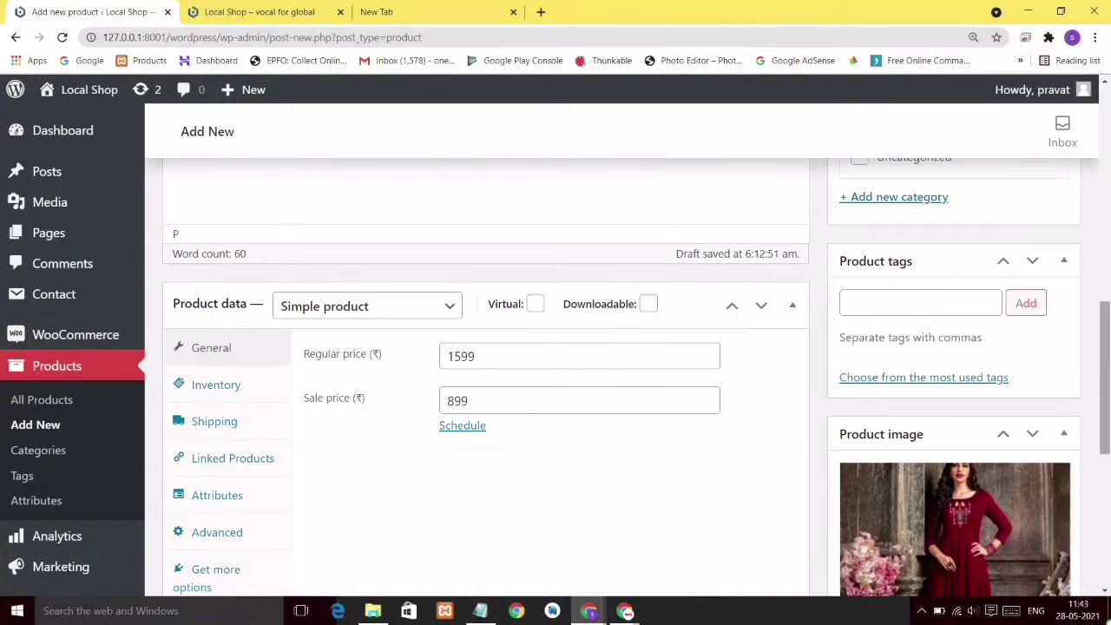
pyautogui.click(920, 303)
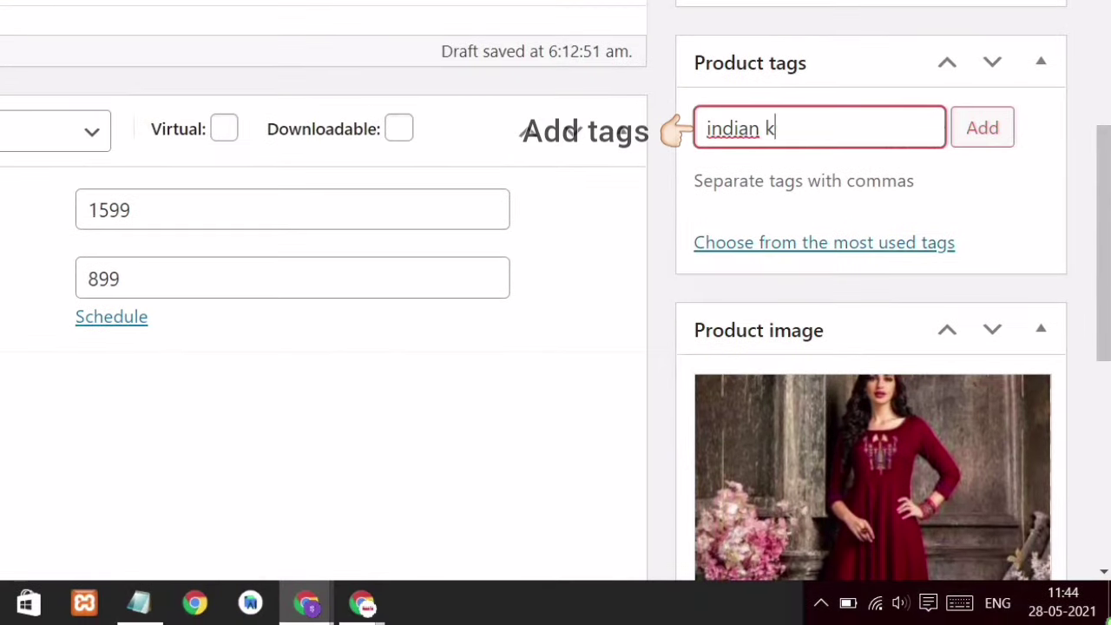
pyautogui.write('indian kurti')
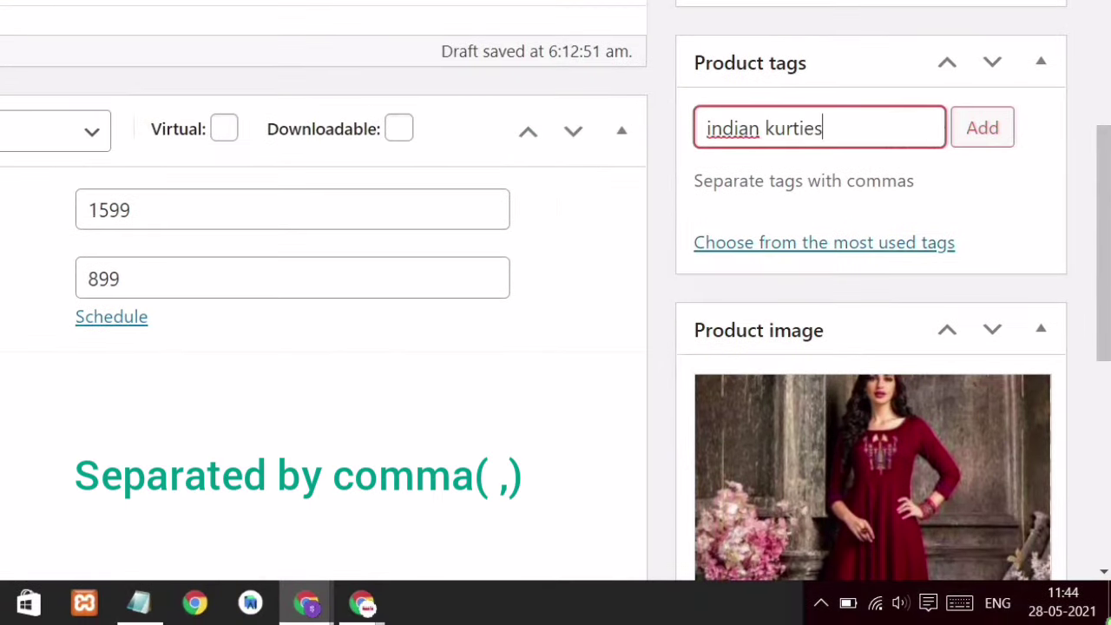
pyautogui.write('es')
pyautogui.press('Return')
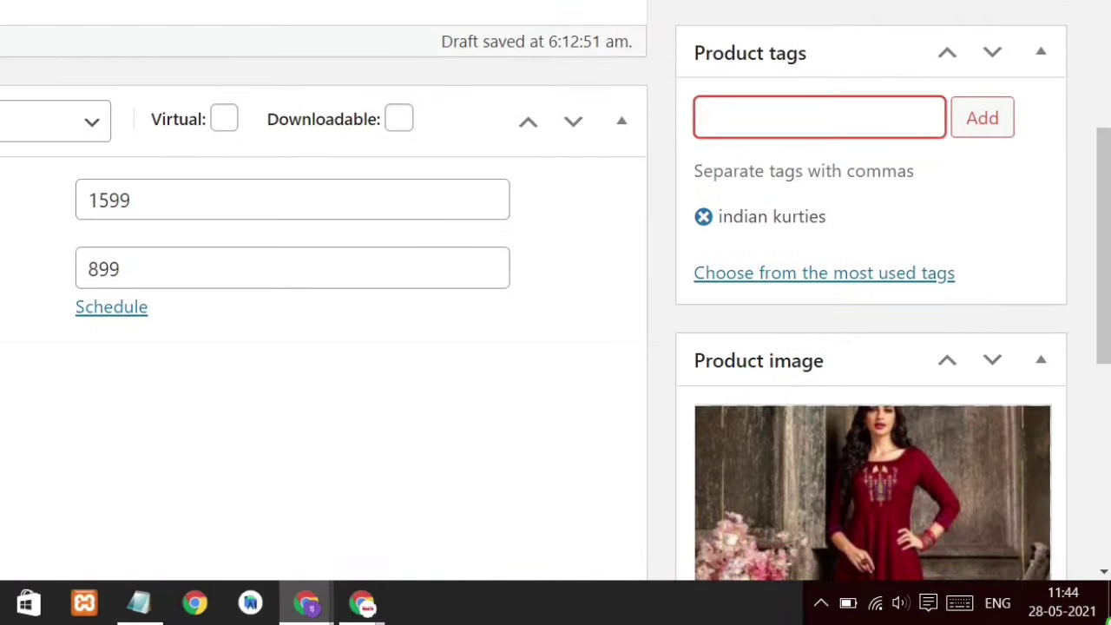
pyautogui.write('kurti')
pyautogui.press('Return')
pyautogui.write('red kurti')
pyautogui.press('Return')
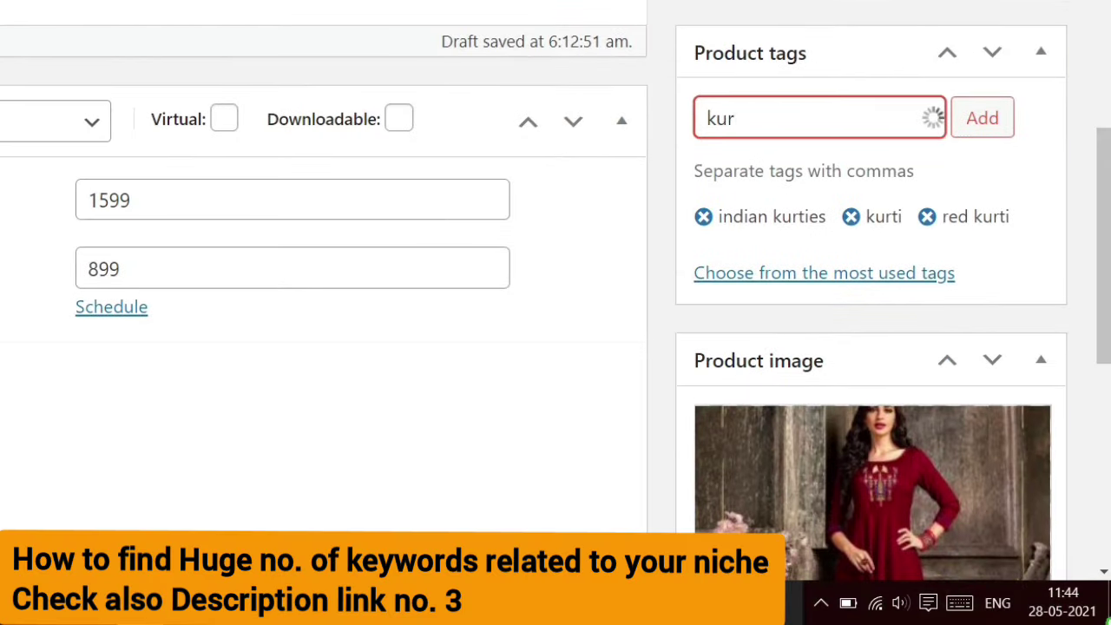
# Step: Add the product tags "kurti in india", "kurti in my city" and "online buy kurti"
pyautogui.write('kurti in india')
pyautogui.press('Return')
pyautogui.write('kurti in my c')
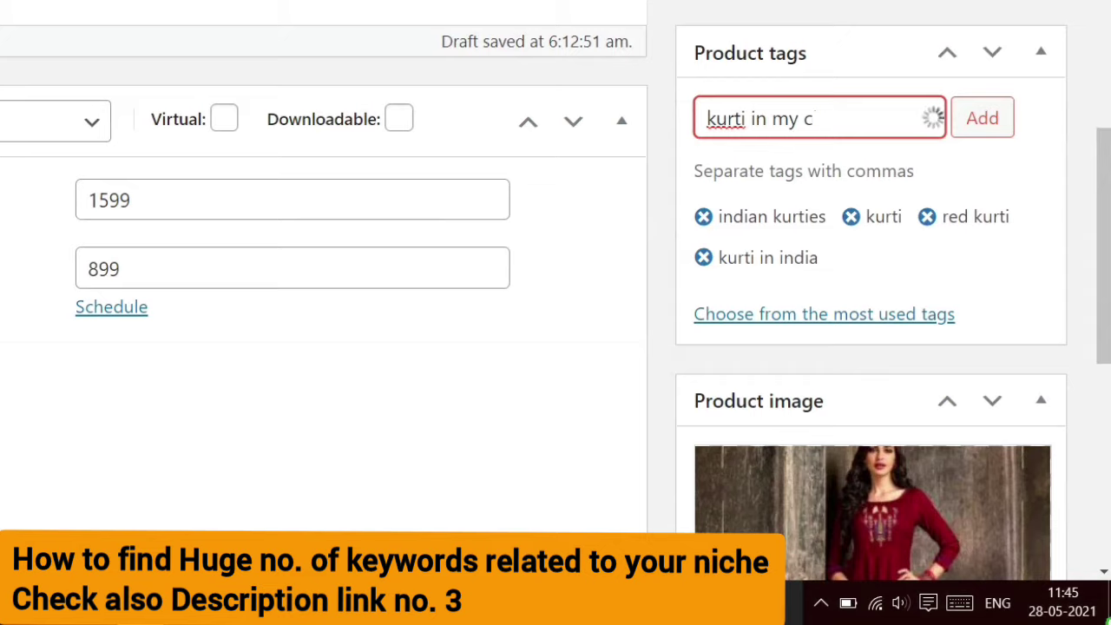
pyautogui.write('ity')
pyautogui.press('Return')
pyautogui.write('online buy kurti')
pyautogui.press('Return')
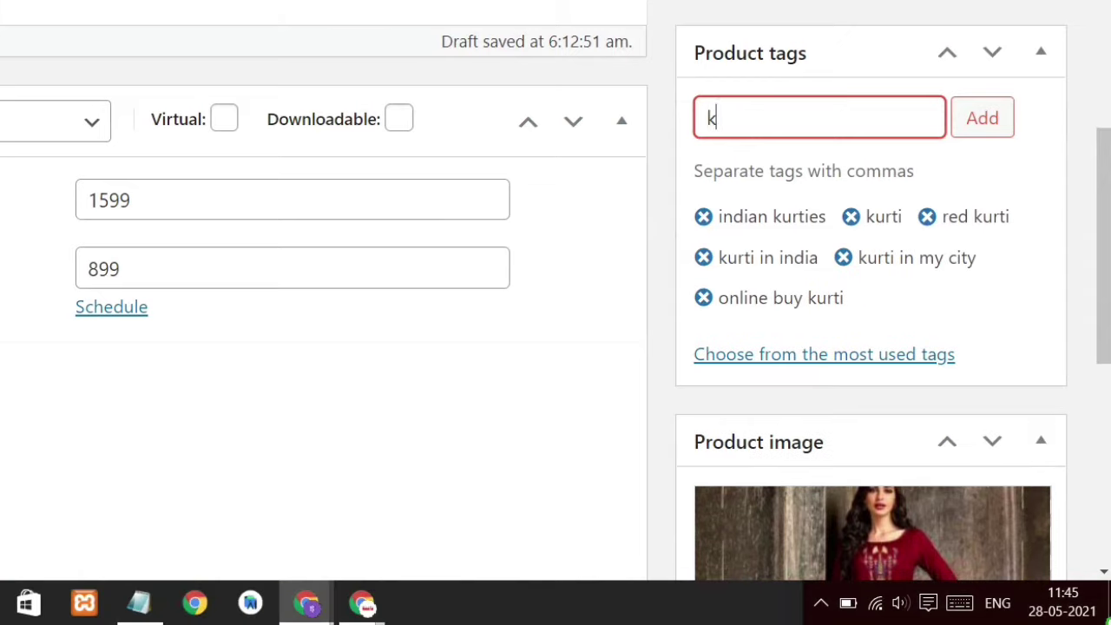
# Step: Add the product tags "kurti in bbsr", "kurti in ctc" and "kurti in up"
pyautogui.write('kurti in bbsr')
pyautogui.press('Return')
pyautogui.write('kurti in ctc')
pyautogui.press('Return')
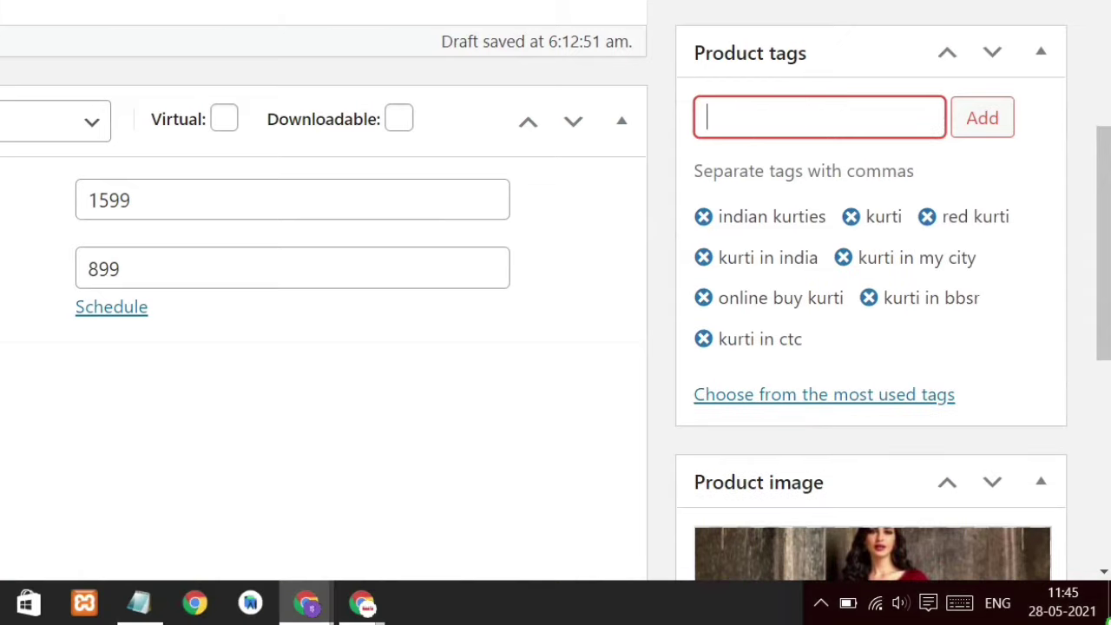
pyautogui.write('kurti in up')
pyautogui.press('Return')
# Step: Create a new product category named "Kurti" without a parent and assign it to the product, leaving Uncategorized unselected
pyautogui.scroll(5, 556, 292)
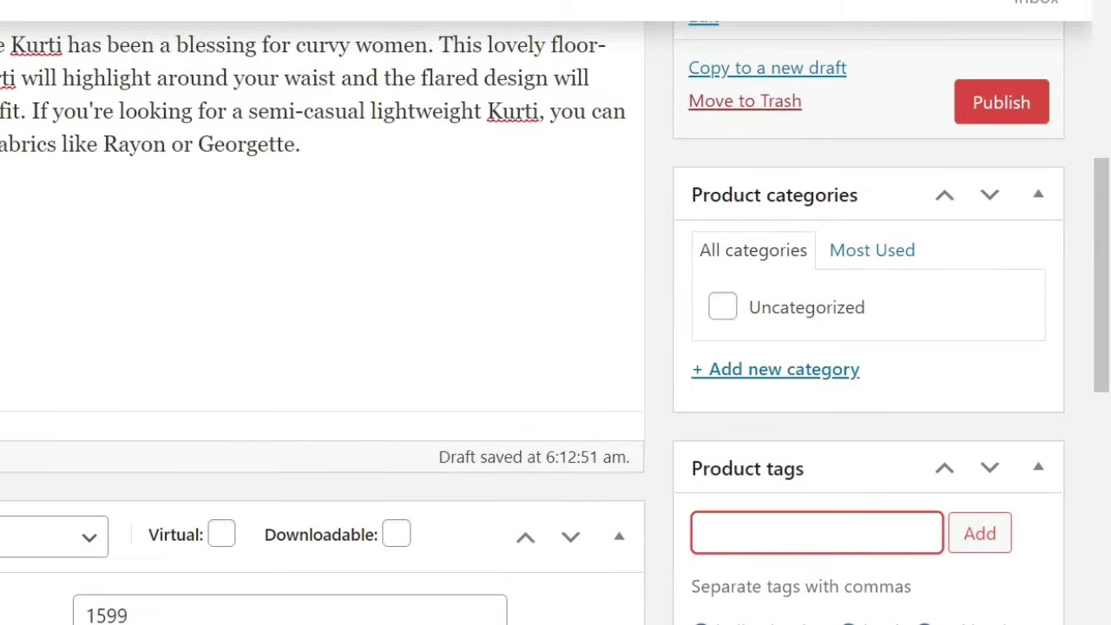
pyautogui.click(723, 306)
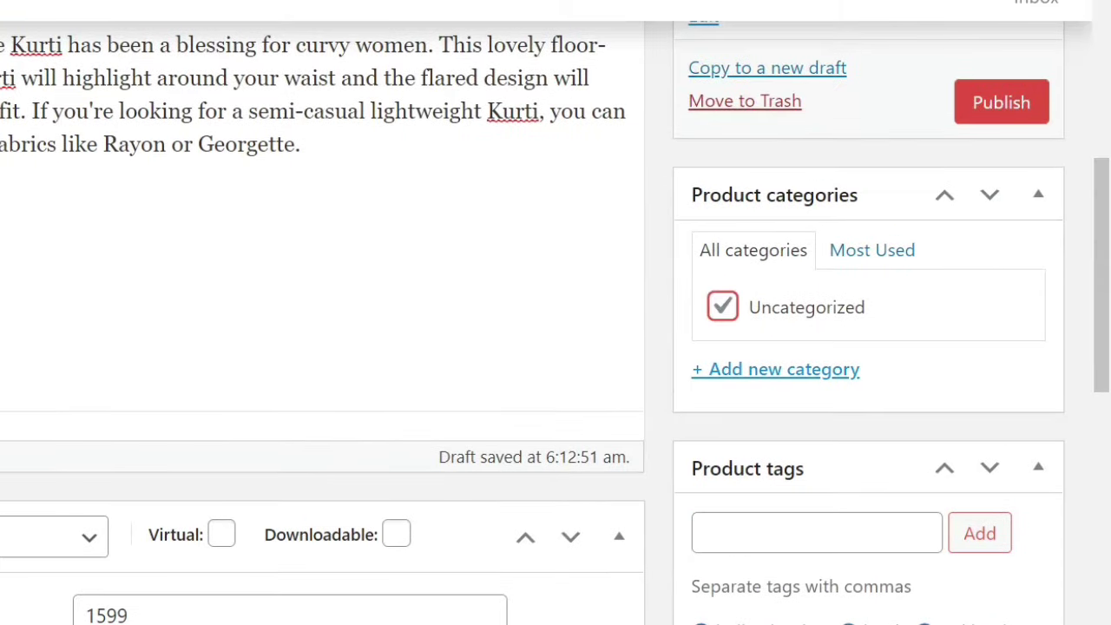
pyautogui.click(722, 306)
pyautogui.click(818, 369)
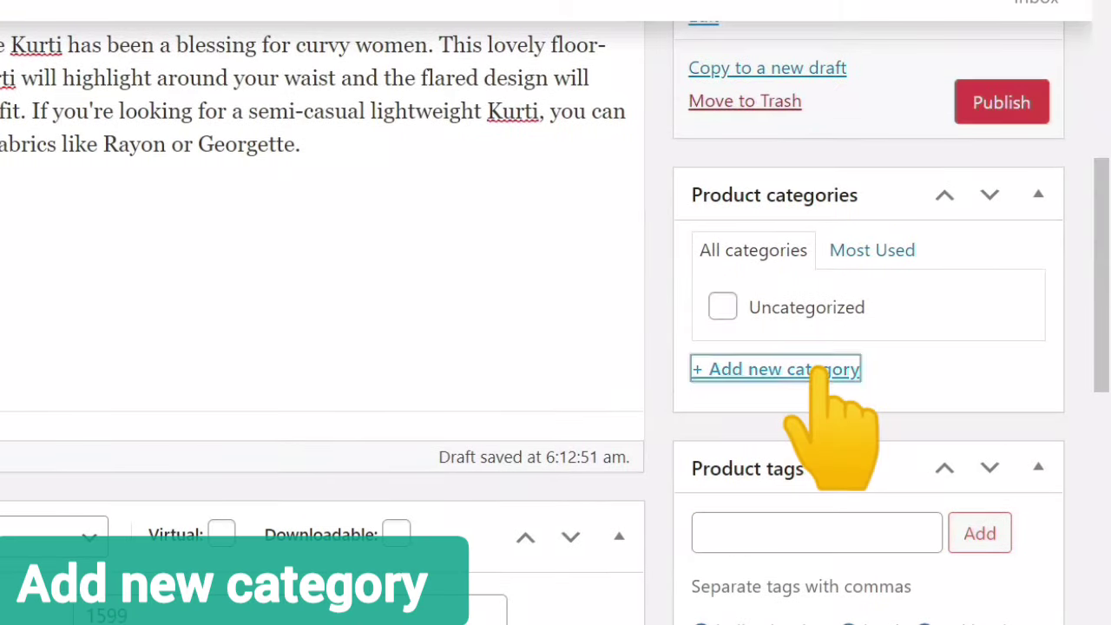
pyautogui.click(868, 433)
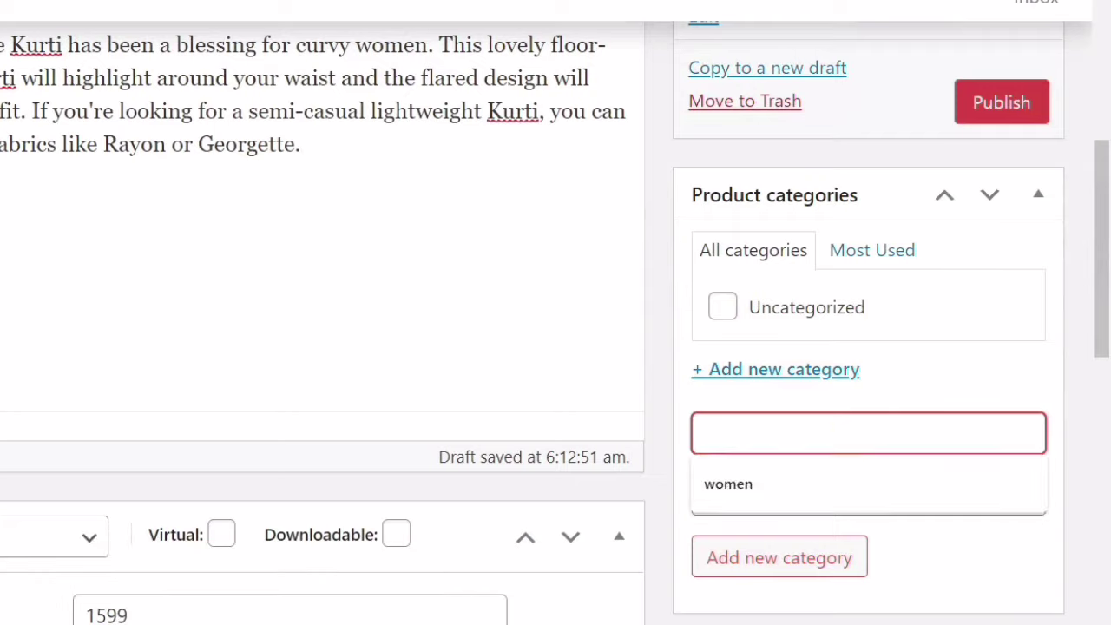
pyautogui.write('Kurti')
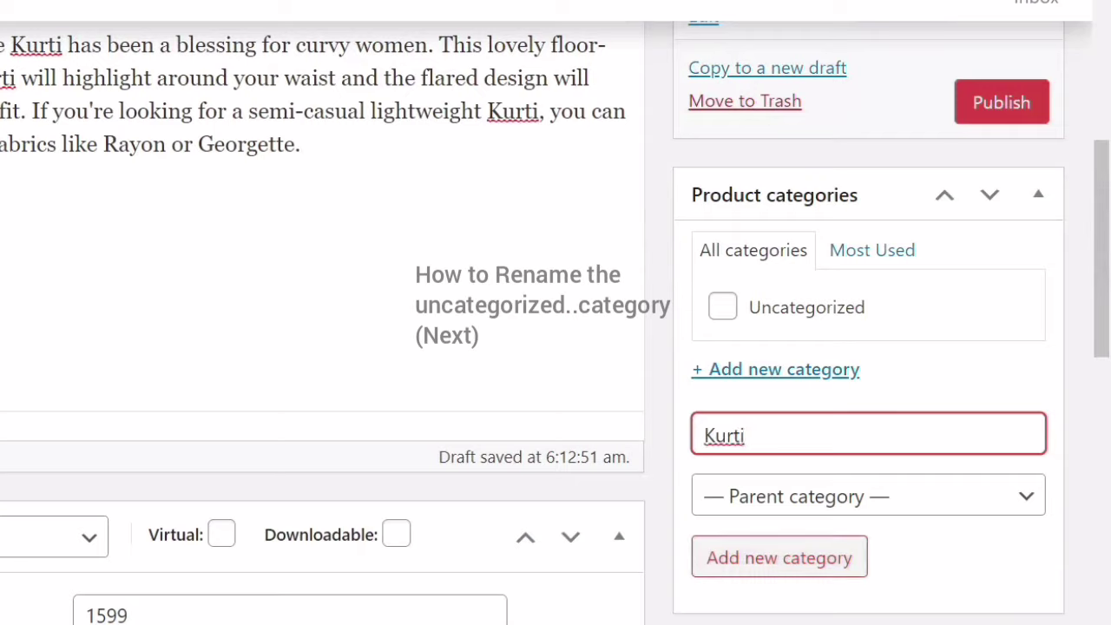
pyautogui.click(806, 560)
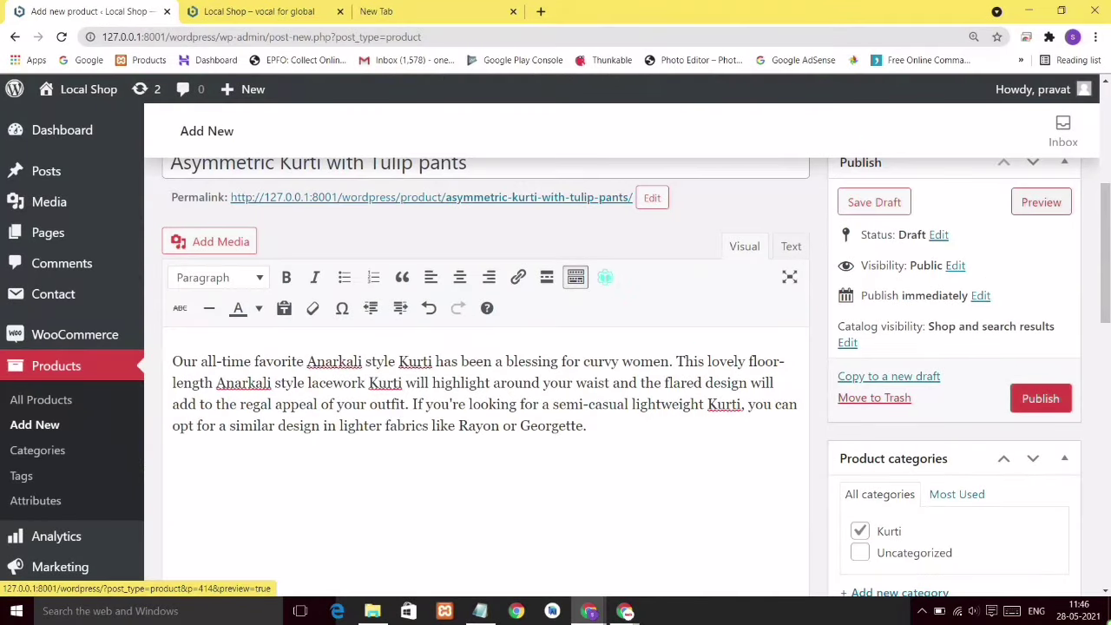
# Step: Preview the product's shop page, close the preview and publish the product
pyautogui.click(1041, 202)
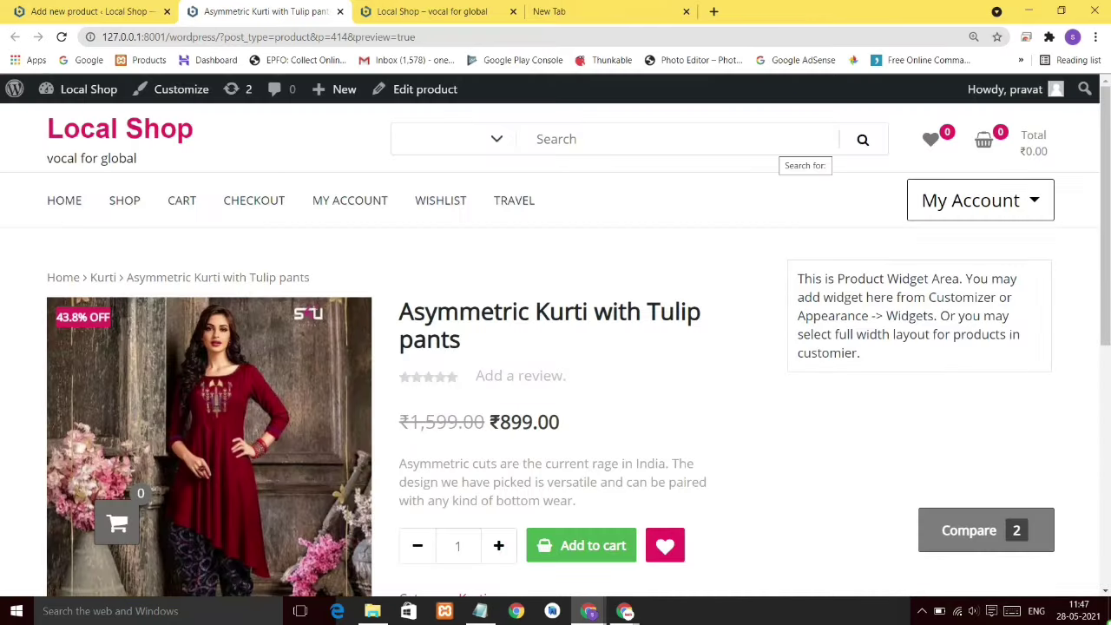
pyautogui.moveTo(1105, 191)
pyautogui.mouseDown()
pyautogui.moveTo(1105, 375)
pyautogui.moveTo(1105, 191)
pyautogui.mouseUp()
pyautogui.hotkey('ctrl', 'w')
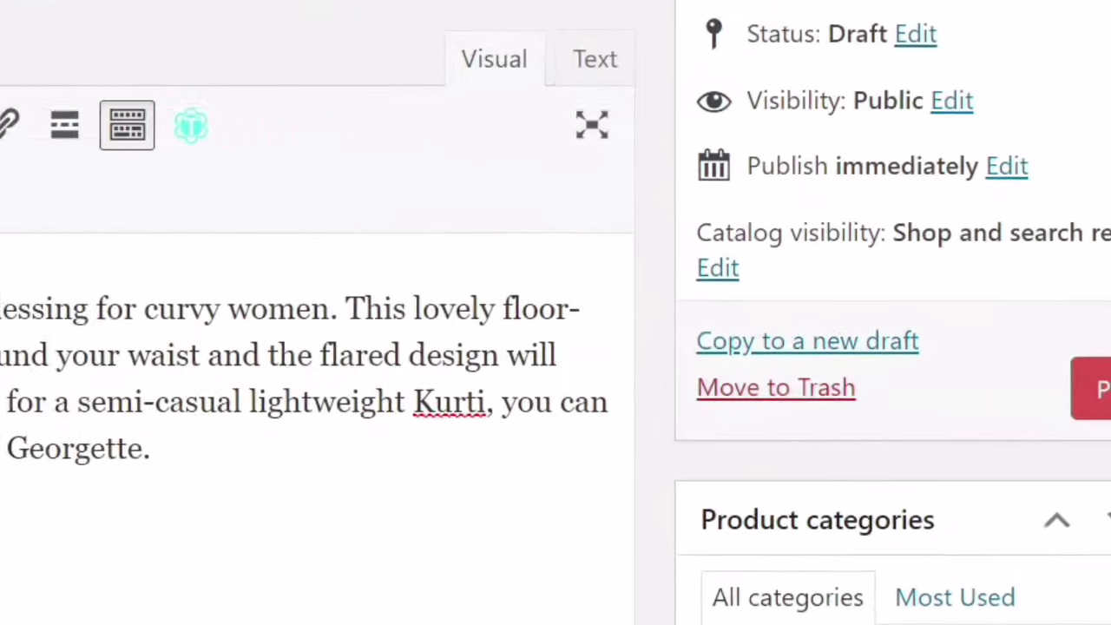
pyautogui.click(1051, 395)
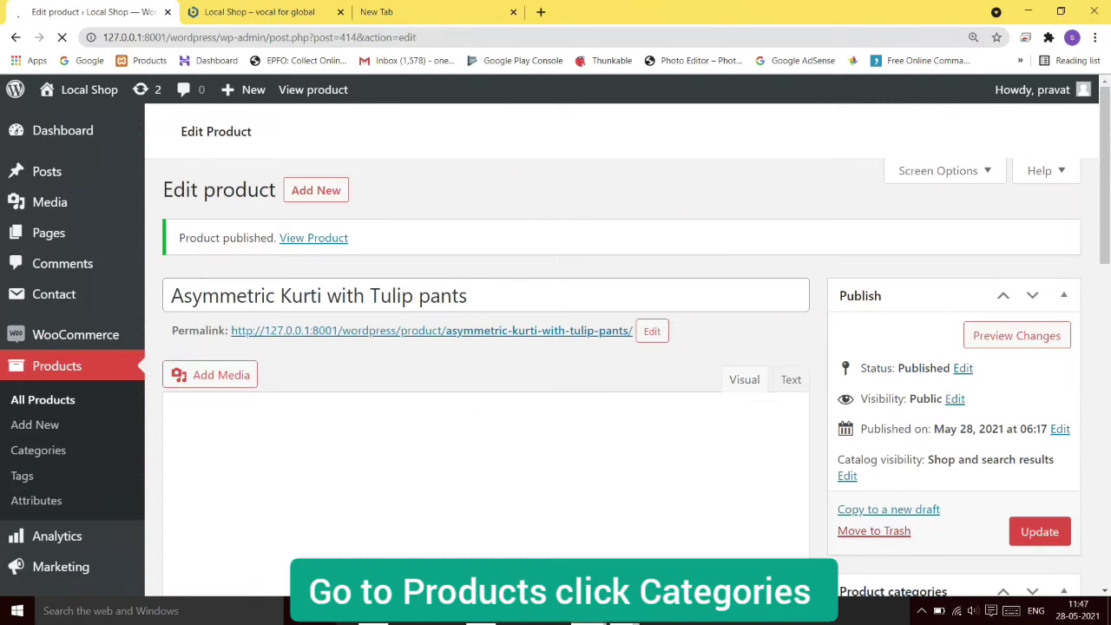
# Step: Open the product category Uncategorized for editing and rename it "T shirt"
pyautogui.click(38, 450)
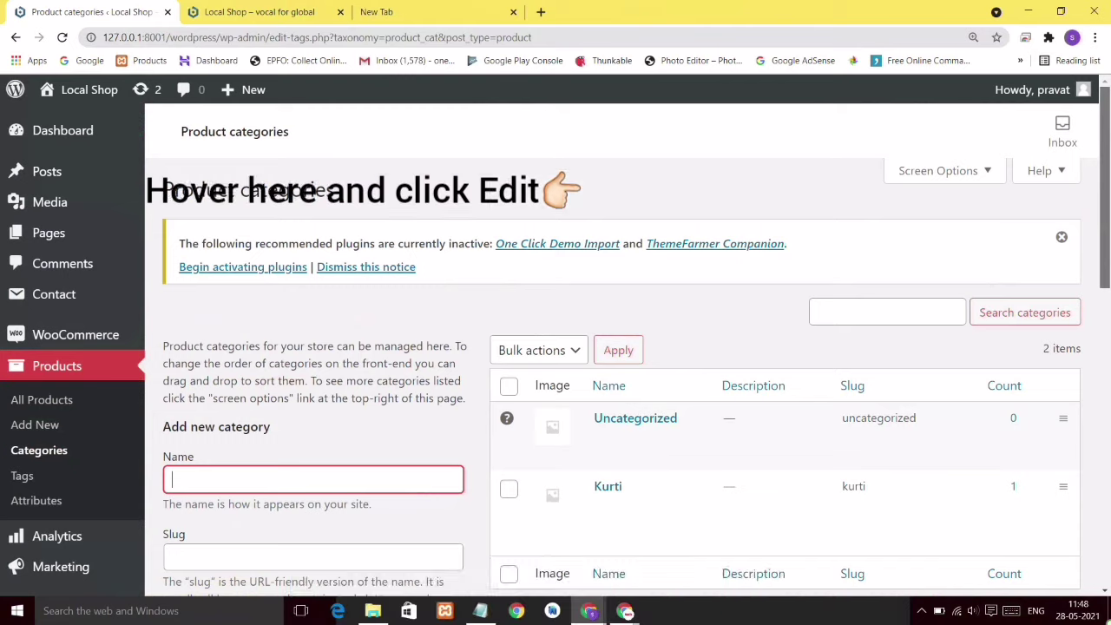
pyautogui.scroll(-3, 603, 205)
pyautogui.click(604, 206)
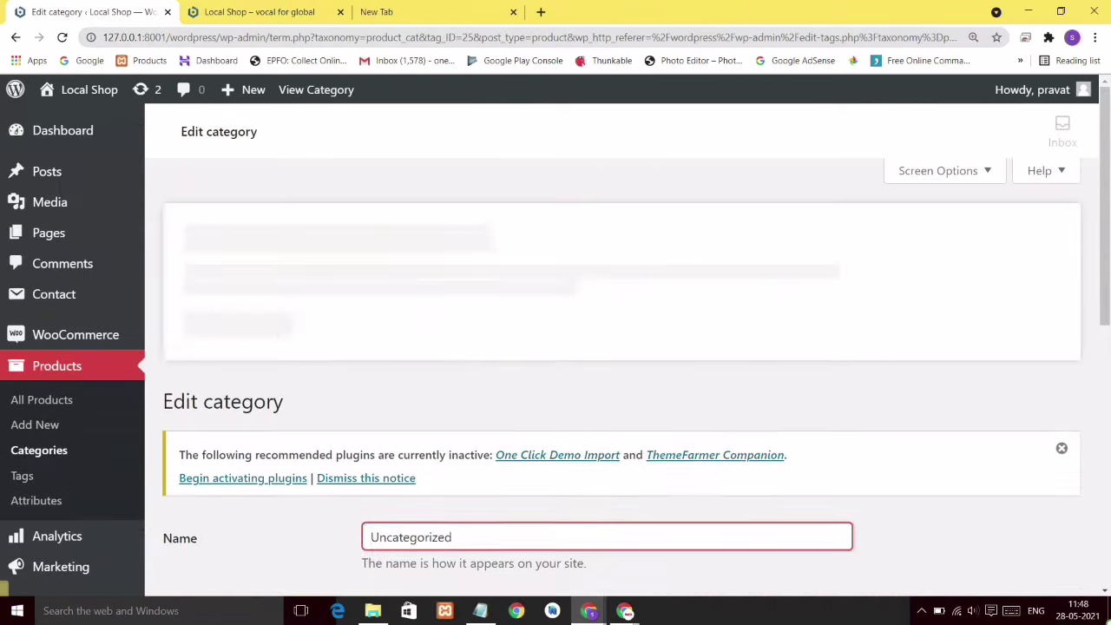
pyautogui.scroll(-3, 607, 347)
pyautogui.scroll(-1, 608, 347)
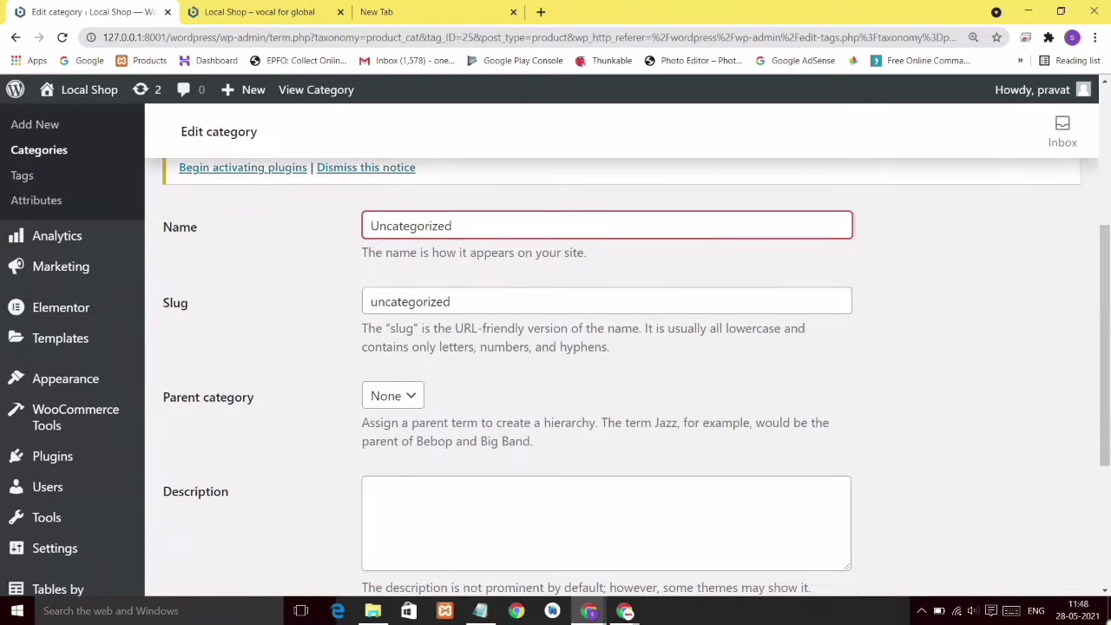
pyautogui.hotkey('ctrl', 'a')
pyautogui.press('BackSpace')
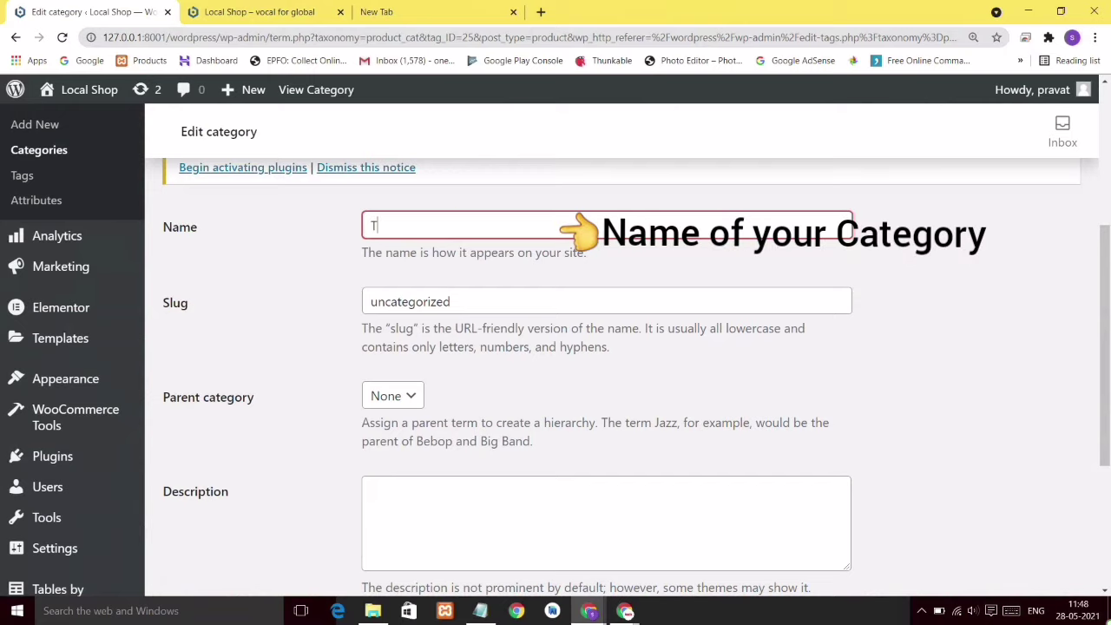
pyautogui.write('T shirt')
# Step: Replace the category's slug with "t shirt"
pyautogui.click(451, 302)
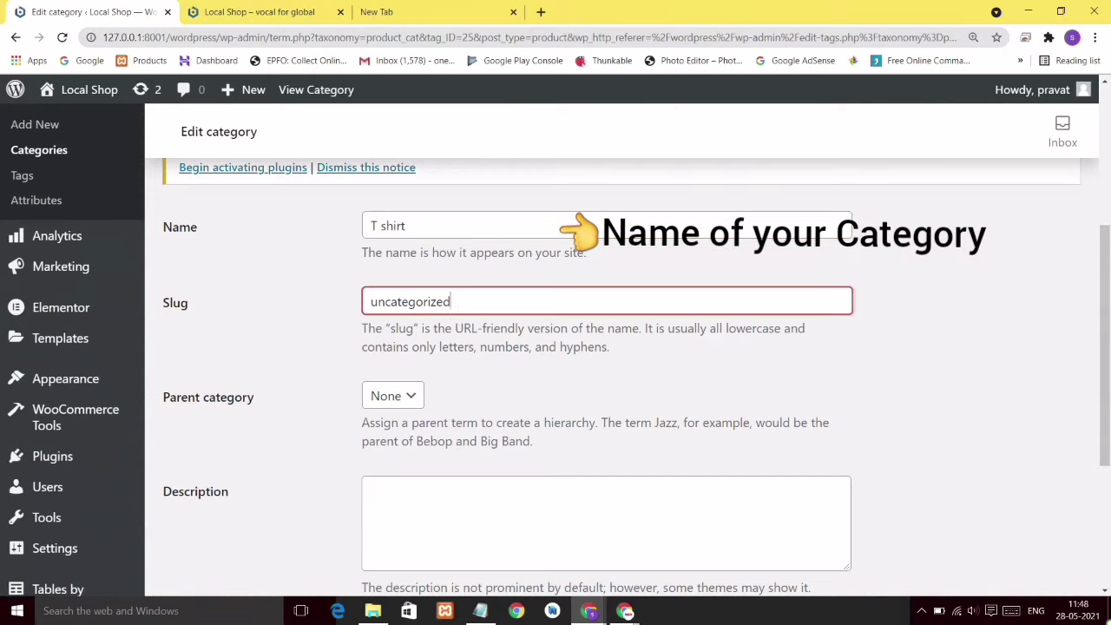
pyautogui.press('BackSpace')
pyautogui.press('BackSpace')
pyautogui.press('BackSpace')
pyautogui.press('BackSpace')
pyautogui.press('BackSpace')
pyautogui.press('BackSpace')
pyautogui.press('BackSpace')
pyautogui.press('BackSpace')
pyautogui.press('BackSpace')
pyautogui.press('BackSpace')
pyautogui.press('BackSpace')
pyautogui.press('BackSpace')
pyautogui.press('BackSpace')
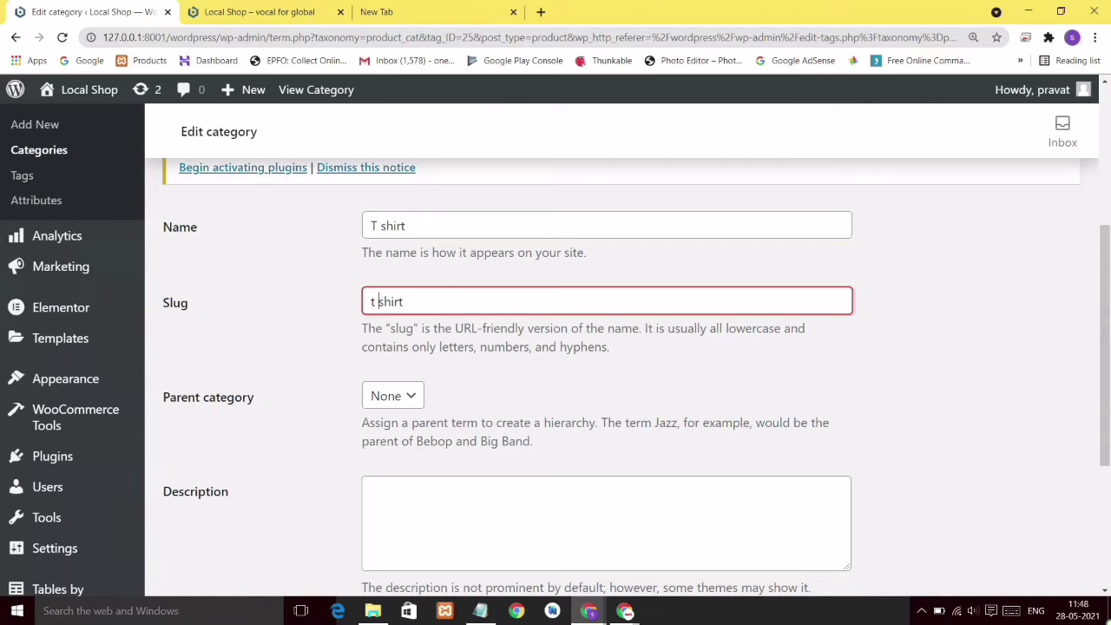
# Step: Leave the category description empty, keep the display type Default and save the category changes
pyautogui.moveTo(1105, 345); pyautogui.dragTo(1105, 453)
pyautogui.click(606, 289)
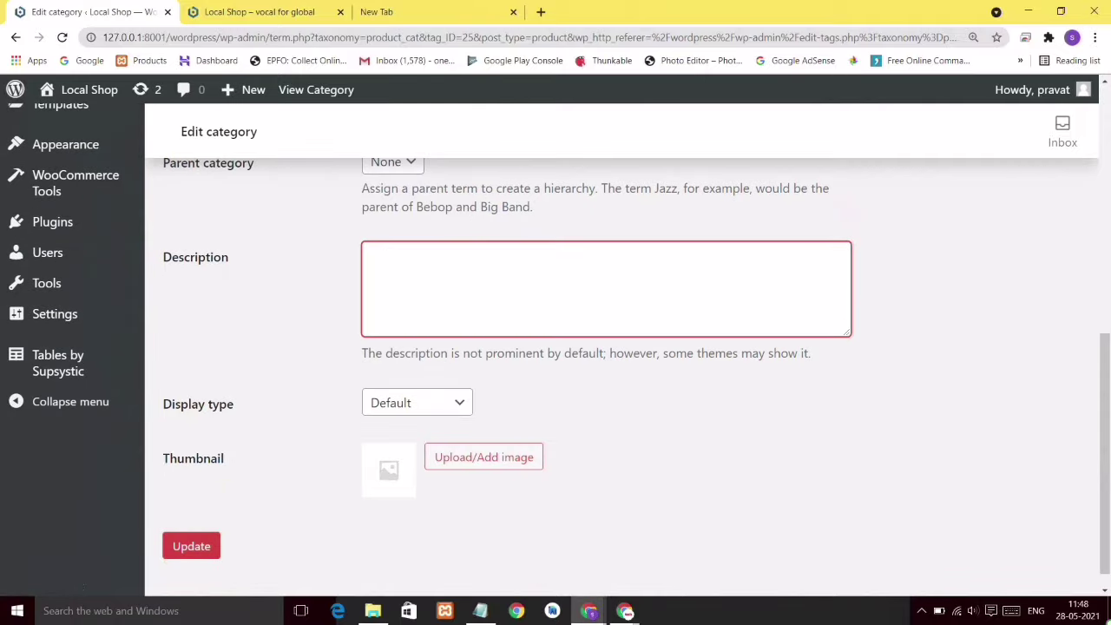
pyautogui.click(416, 402)
pyautogui.click(417, 403)
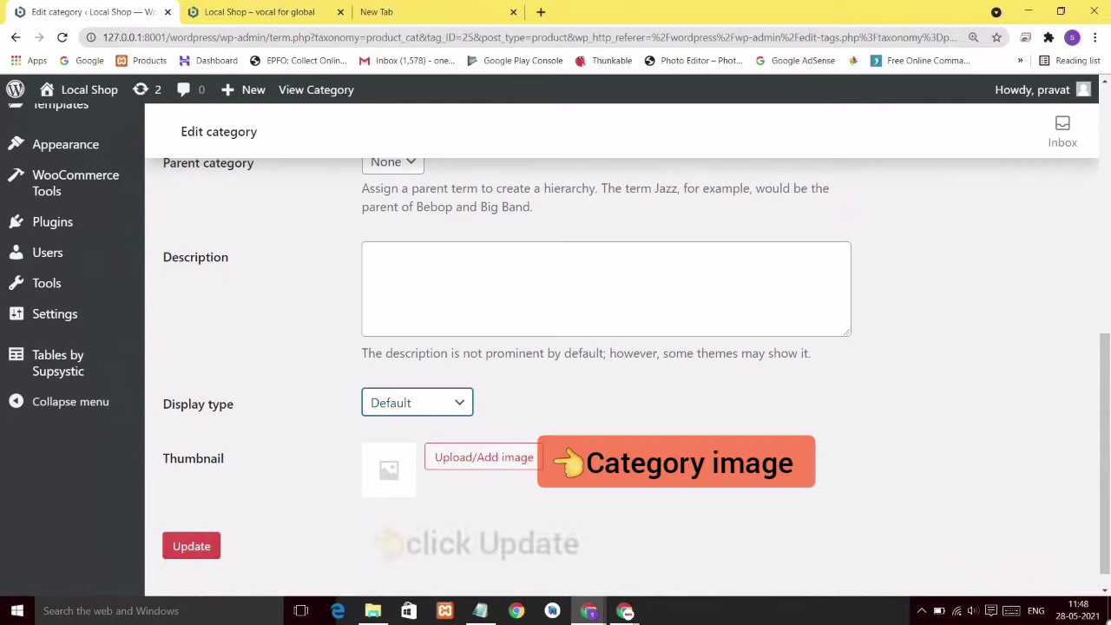
pyautogui.click(190, 546)
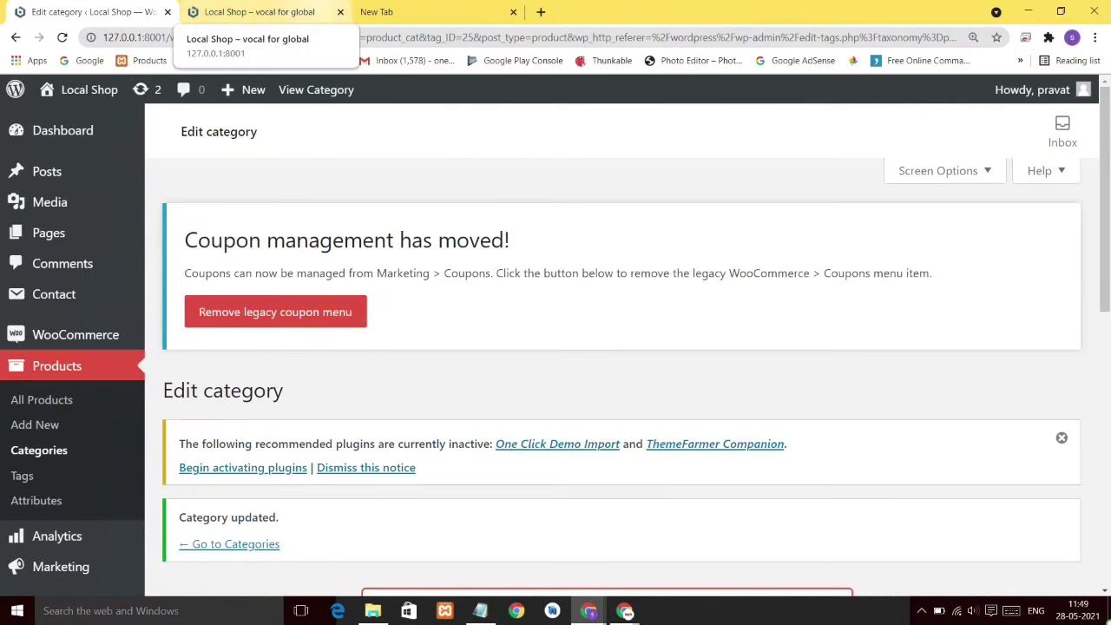
# Step: Reload the storefront and look over the product listing on its Shop page
pyautogui.click(258, 11)
pyautogui.click(63, 38)
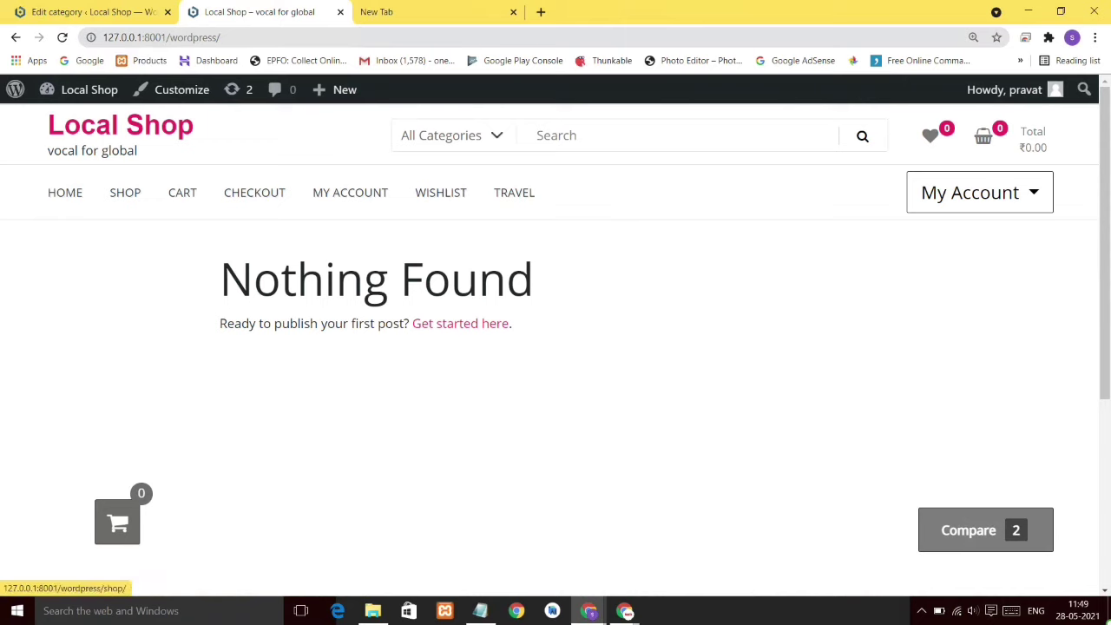
pyautogui.click(125, 193)
pyautogui.moveTo(1105, 208); pyautogui.dragTo(1105, 254)
pyautogui.scroll(-2, 556, 373)
pyautogui.scroll(2, 555, 373)
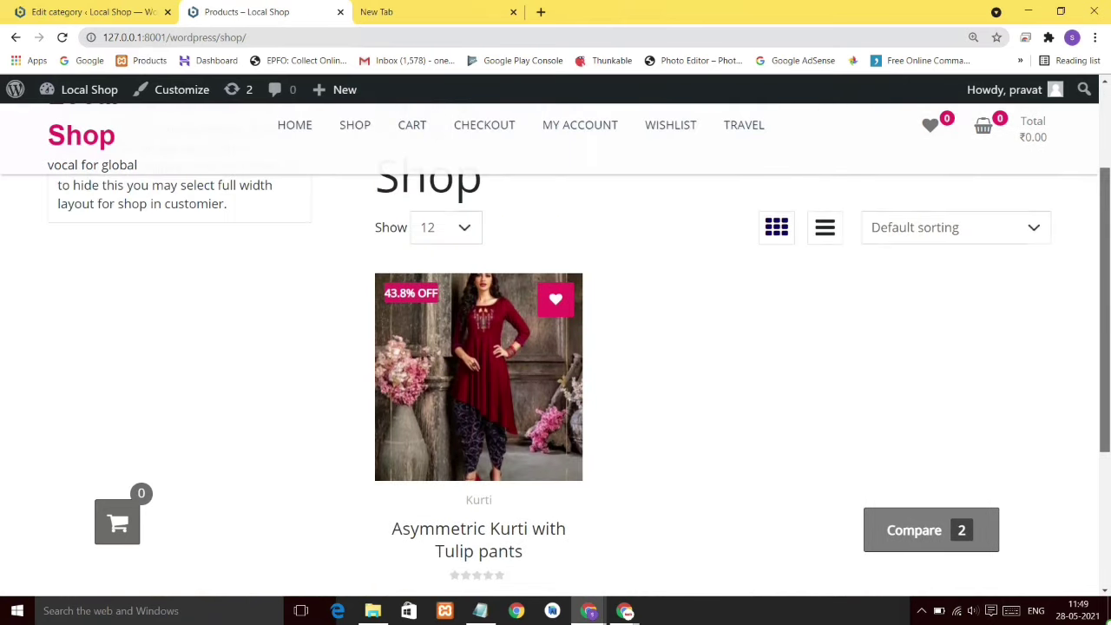
# Step: Put four units of Asymmetric Kurti with Tulip pants in the cart and review the cart totals
pyautogui.click(478, 473)
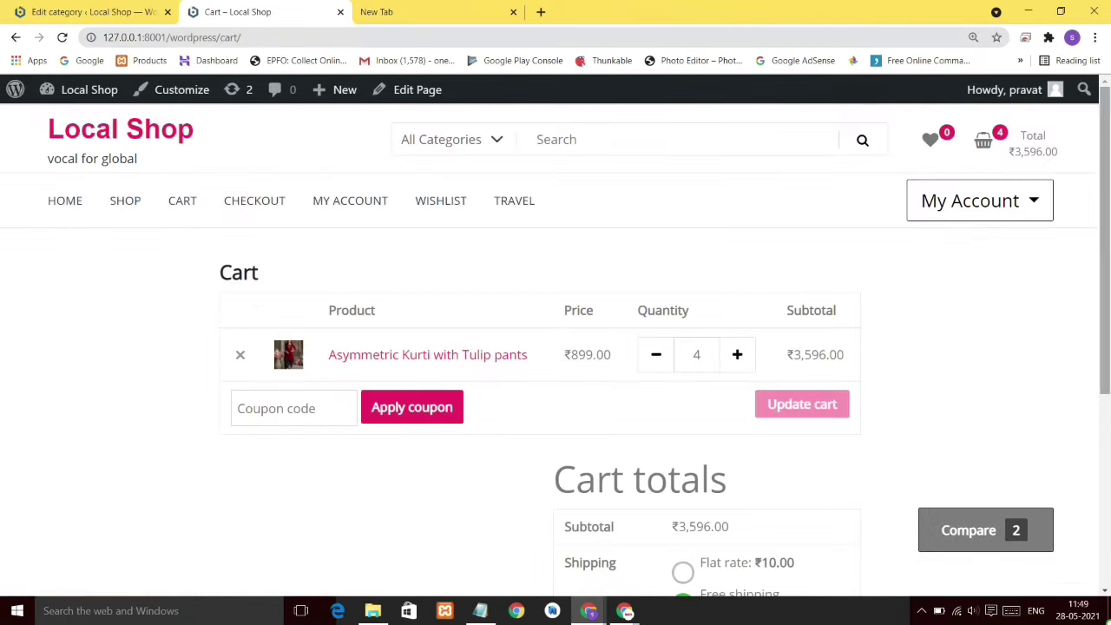
pyautogui.scroll(-4, 556, 373)
pyautogui.scroll(2, 556, 373)
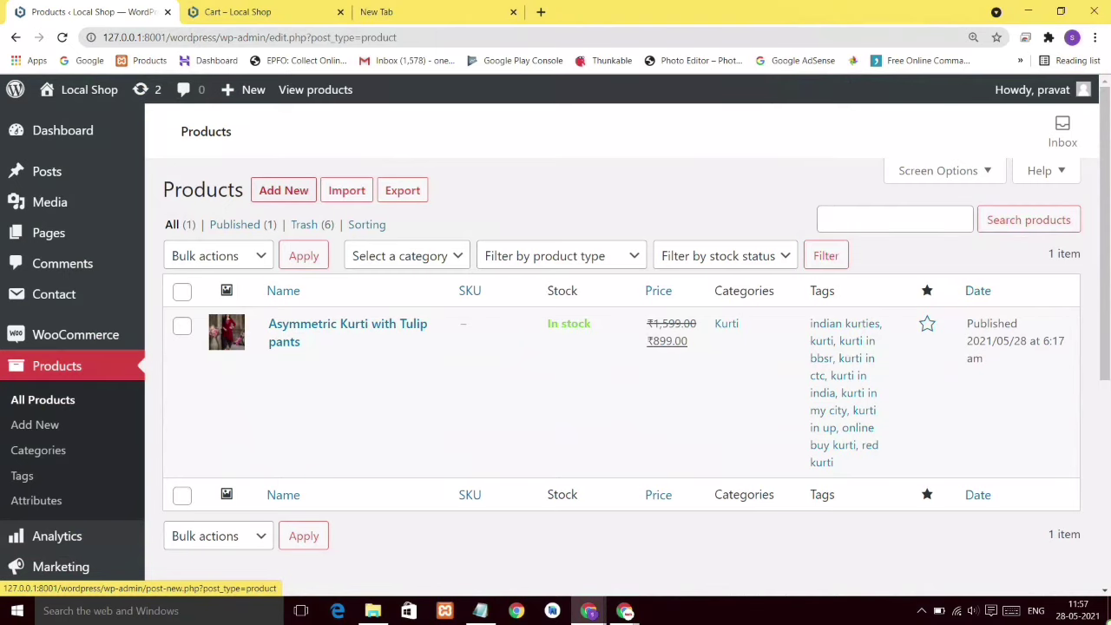
# Step: Create a product "Casual Regular Sleeve Solid Women Maroon Top" with the Anarkali Kurti description, regular price 599 and sale price 499
pyautogui.click(284, 191)
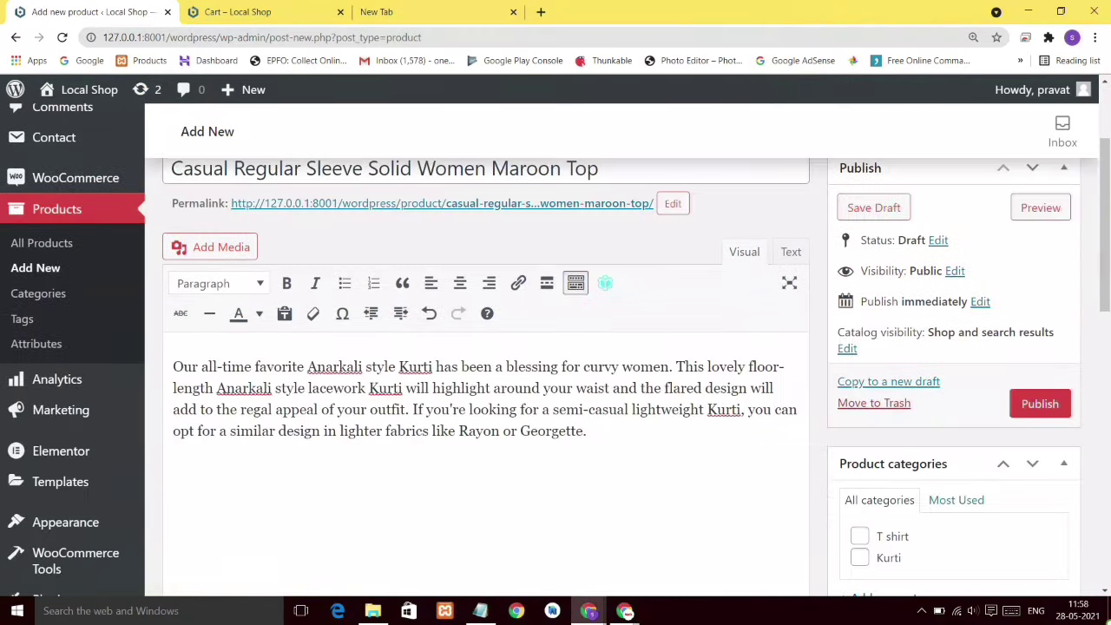
pyautogui.scroll(-6, 487, 364)
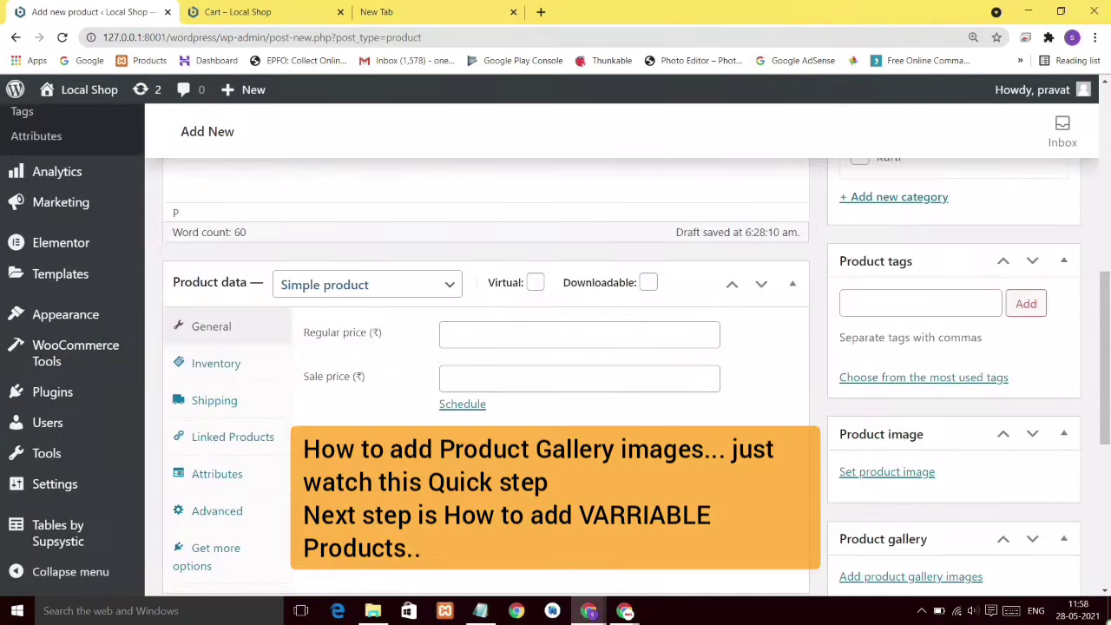
pyautogui.click(547, 335)
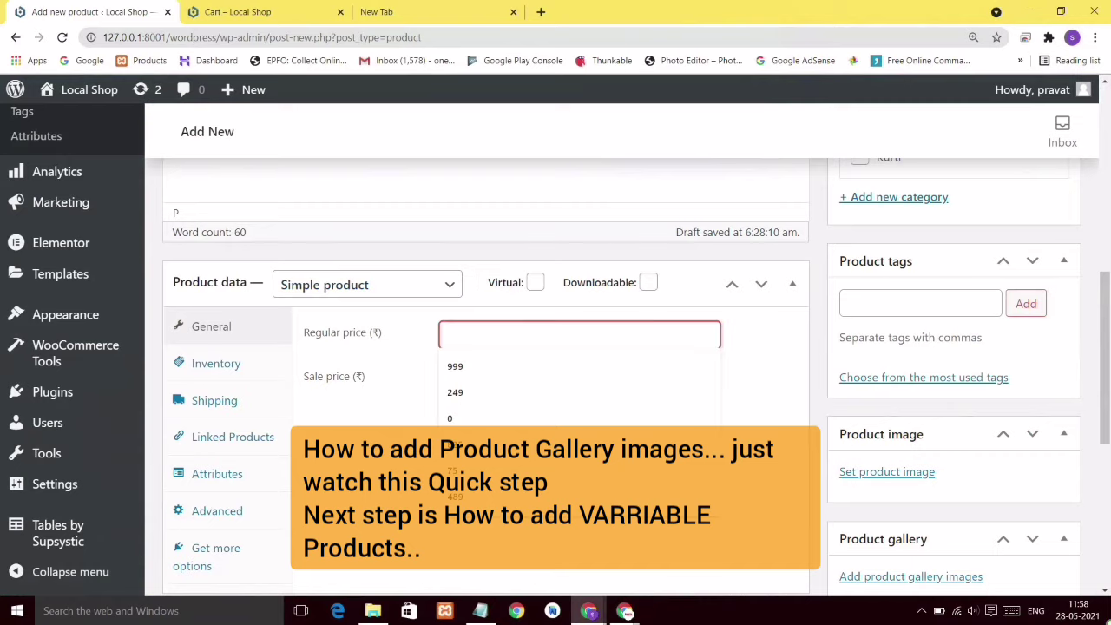
pyautogui.write('599')
pyautogui.press('Tab')
pyautogui.write('499')
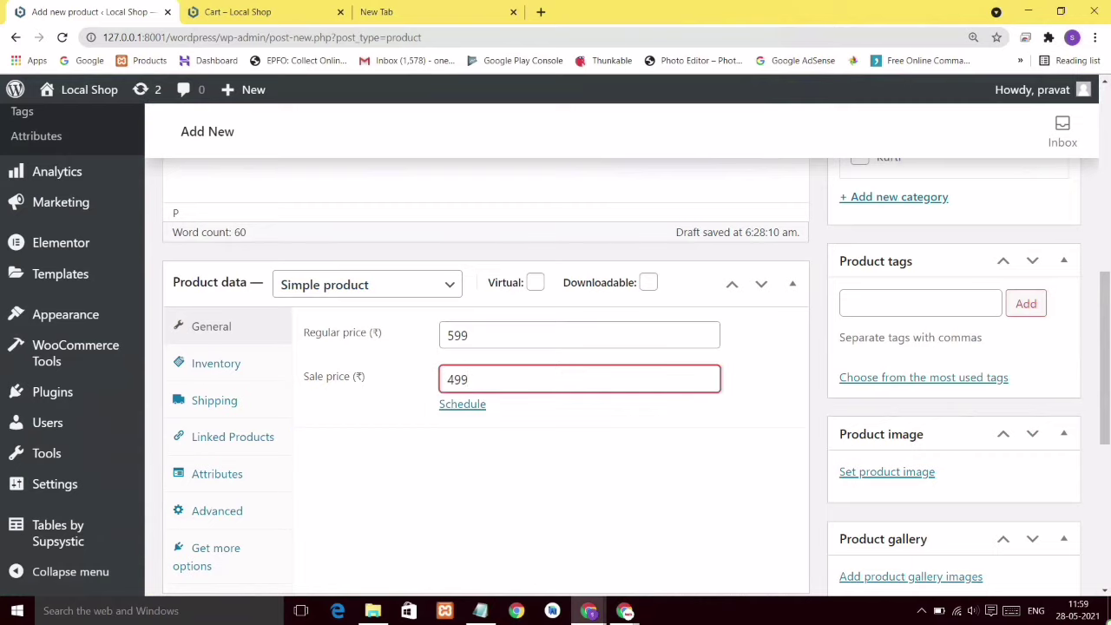
pyautogui.scroll(-5, 486, 378)
pyautogui.click(486, 417)
pyautogui.scroll(1, 486, 416)
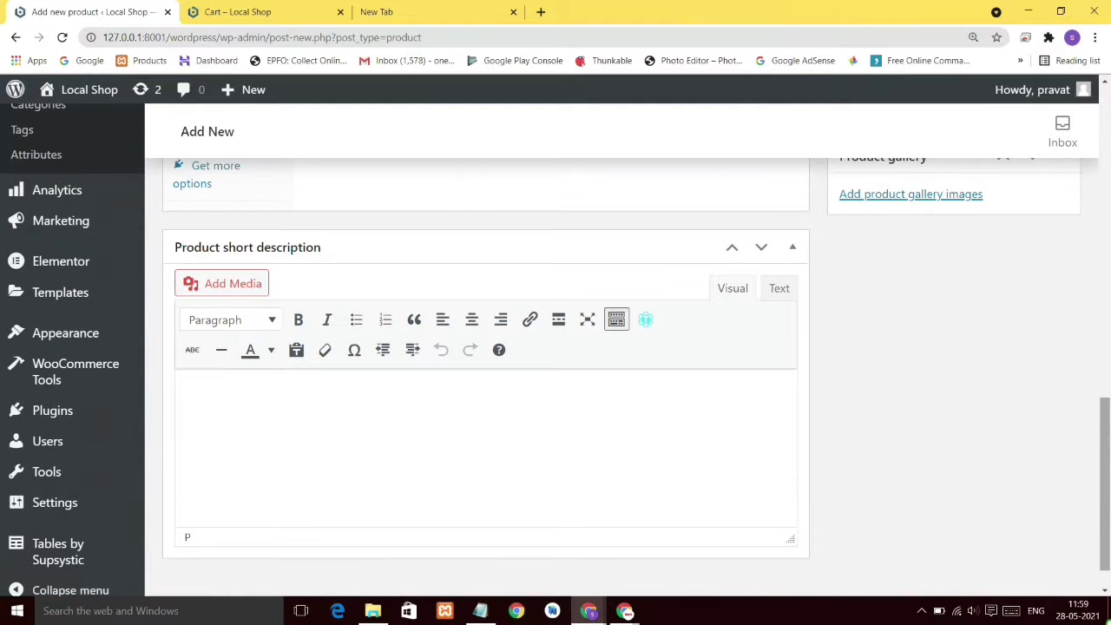
# Step: Upload "WhatsApp Image 2021-05-28 at 10.50.45" from the 1new folder and set it as the product image
pyautogui.scroll(3, 885, 318)
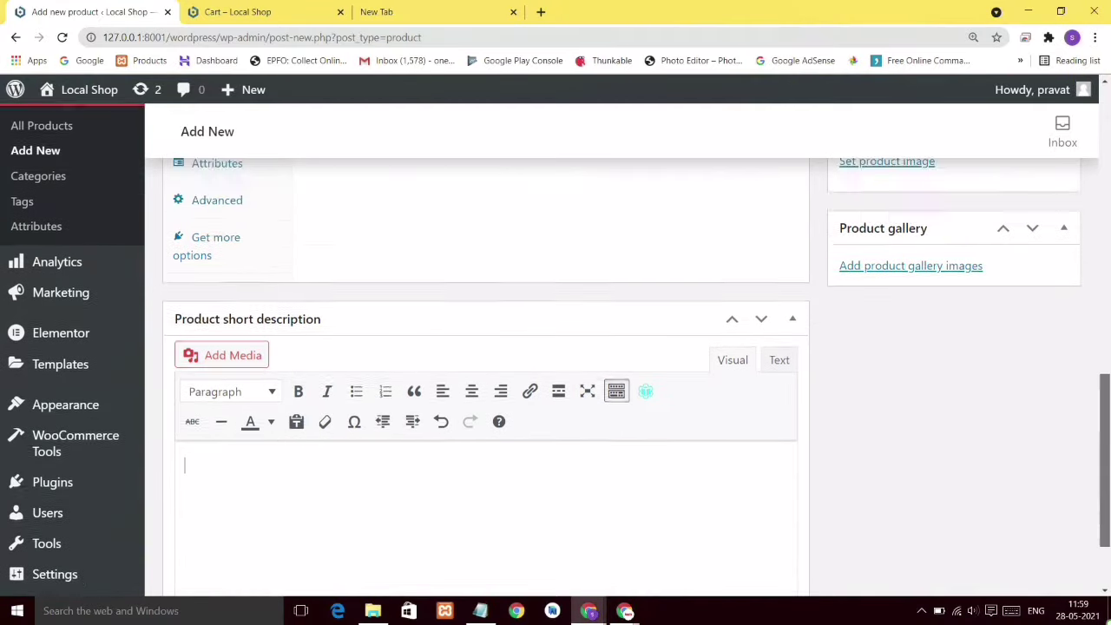
pyautogui.click(886, 317)
pyautogui.click(74, 163)
pyautogui.click(555, 376)
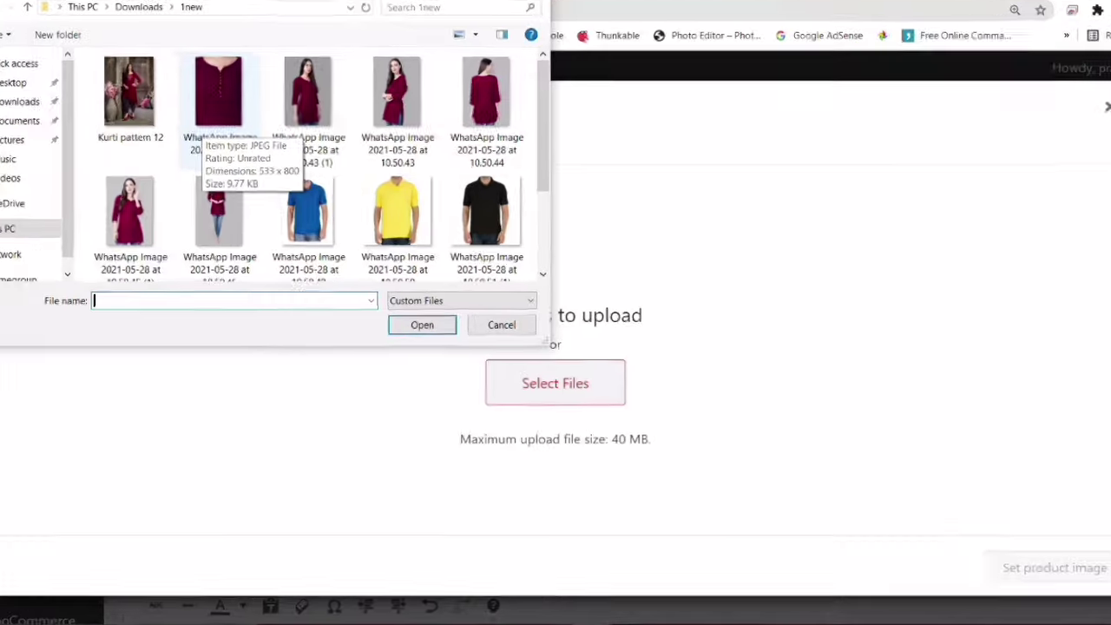
pyautogui.click(248, 215)
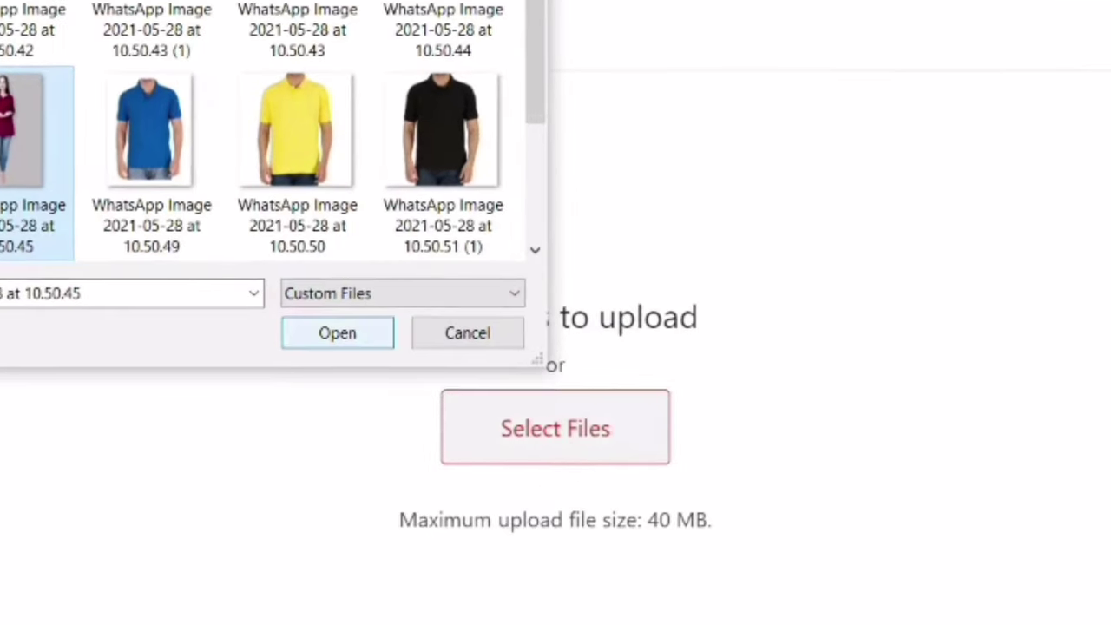
pyautogui.click(356, 331)
pyautogui.click(1008, 544)
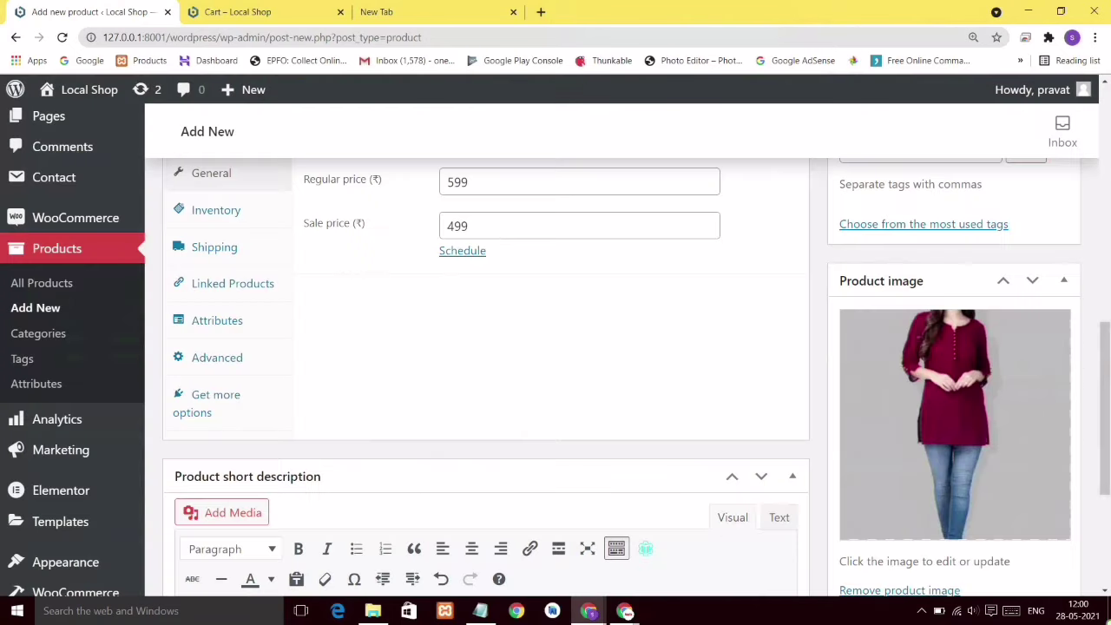
# Step: Upload the five other maroon top photos, 10.50.42 through 10.50.45 (1), from the 1new folder and add them to the product gallery
pyautogui.scroll(-5, 927, 461)
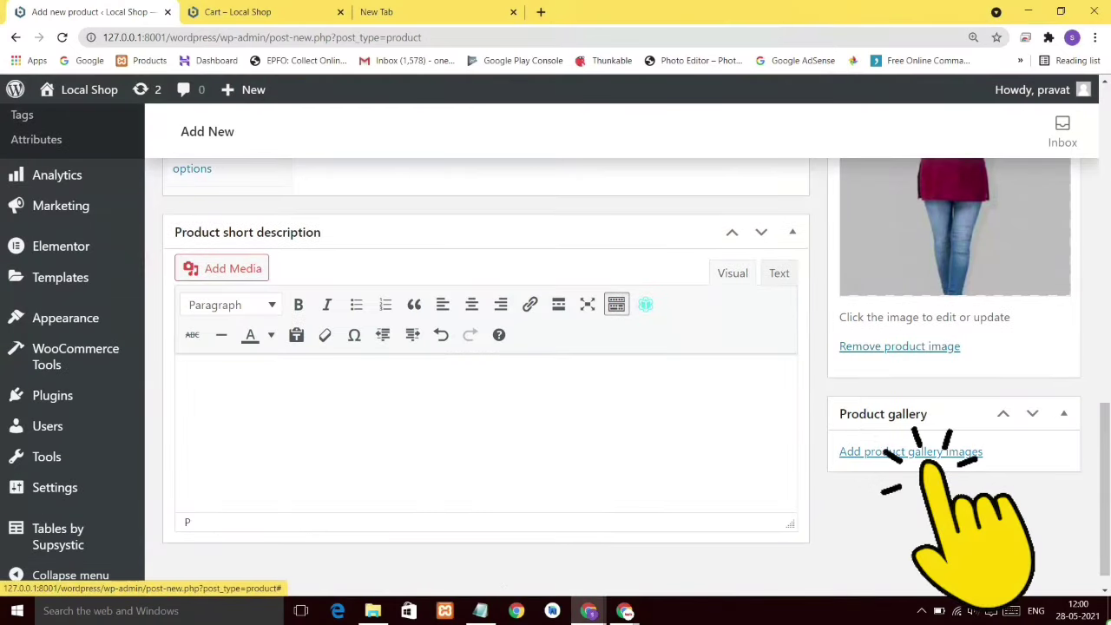
pyautogui.click(931, 456)
pyautogui.click(74, 163)
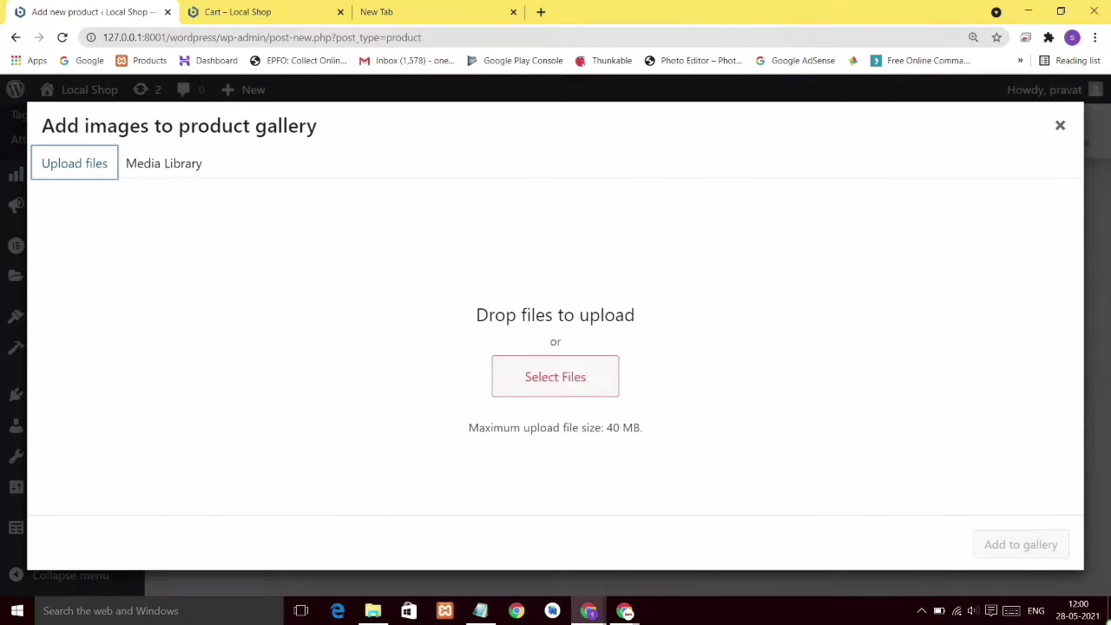
pyautogui.click(556, 377)
pyautogui.click(250, 130)
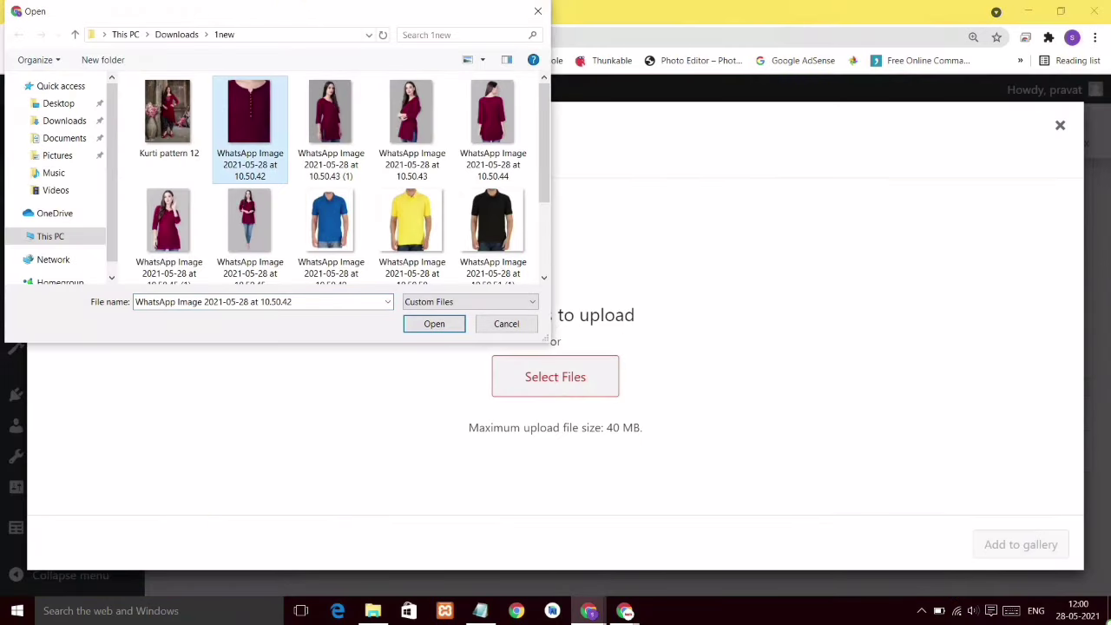
pyautogui.keyDown('ctrl'); pyautogui.click(331, 130); pyautogui.keyUp('ctrl')
pyautogui.keyDown('ctrl'); pyautogui.click(413, 131); pyautogui.keyUp('ctrl')
pyautogui.keyDown('ctrl'); pyautogui.click(493, 130); pyautogui.keyUp('ctrl')
pyautogui.keyDown('ctrl'); pyautogui.click(169, 227); pyautogui.keyUp('ctrl')
pyautogui.click(434, 324)
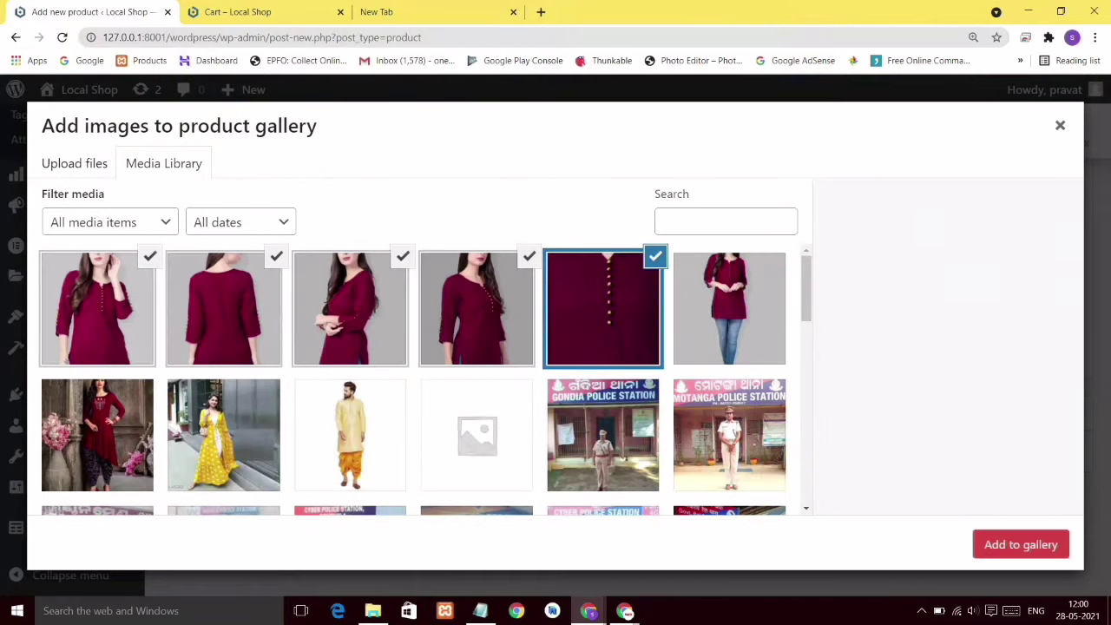
pyautogui.click(1021, 544)
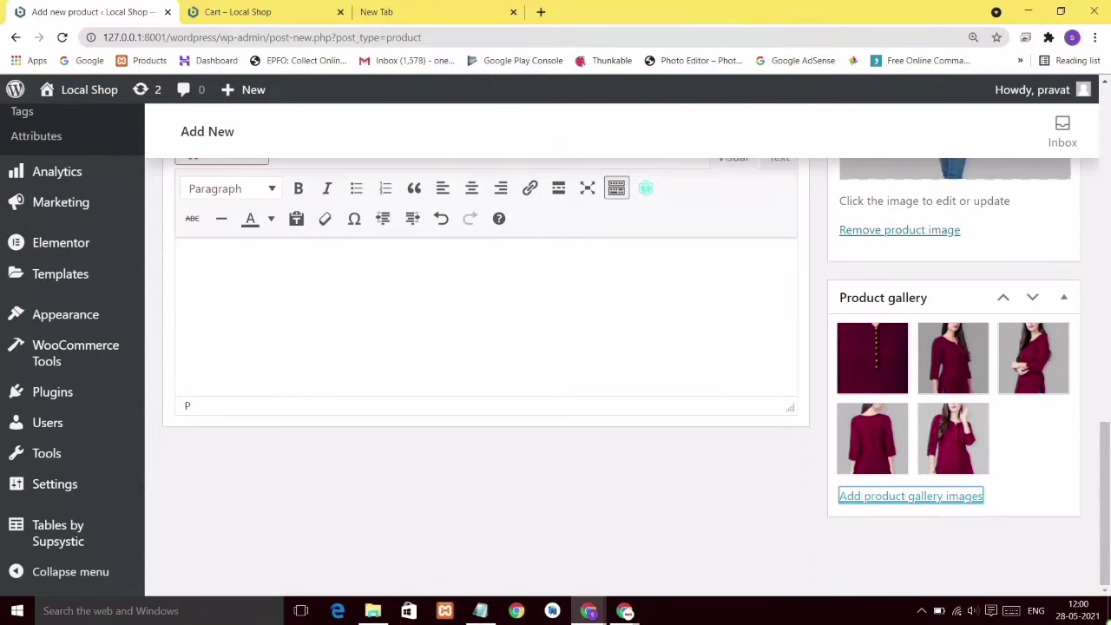
# Step: Add the product tag "women regular sleeve" and publish the product
pyautogui.scroll(5, 556, 347)
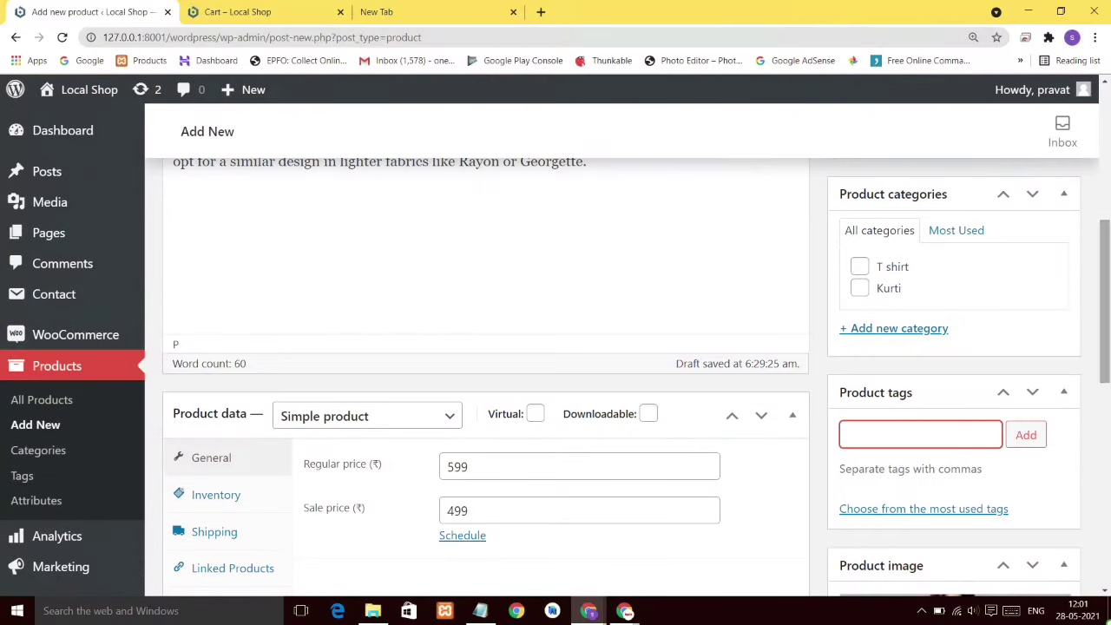
pyautogui.moveTo(1105, 301)
pyautogui.mouseDown()
pyautogui.moveTo(1105, 209)
pyautogui.moveTo(1105, 302)
pyautogui.mouseUp()
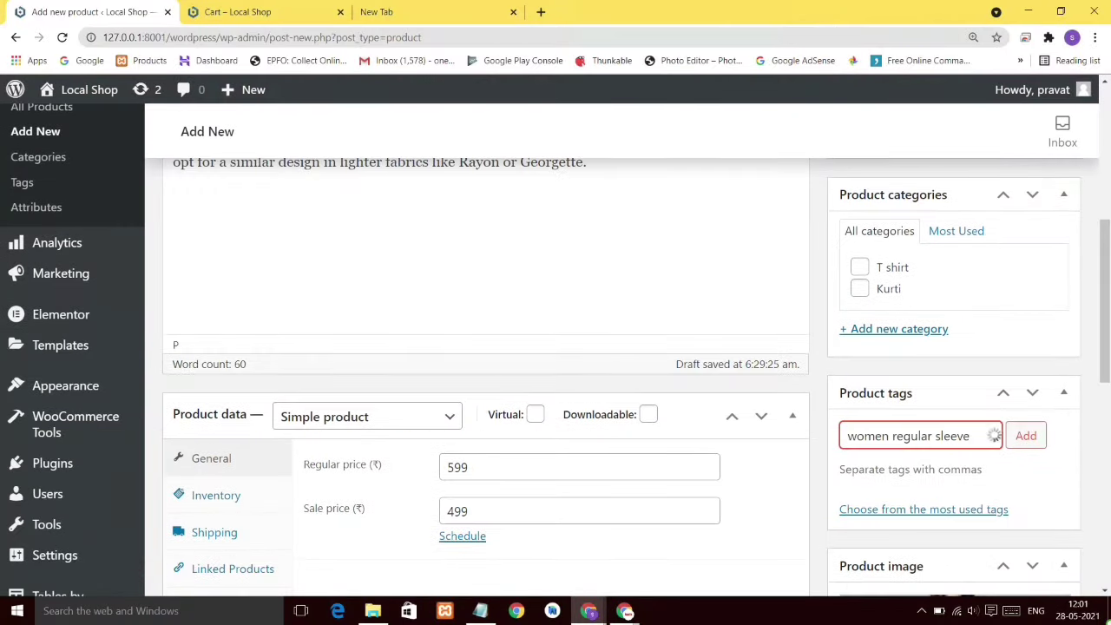
pyautogui.press('Return')
pyautogui.scroll(3, 556, 347)
pyautogui.scroll(-4, 555, 347)
pyautogui.scroll(5, 556, 347)
pyautogui.click(1040, 520)
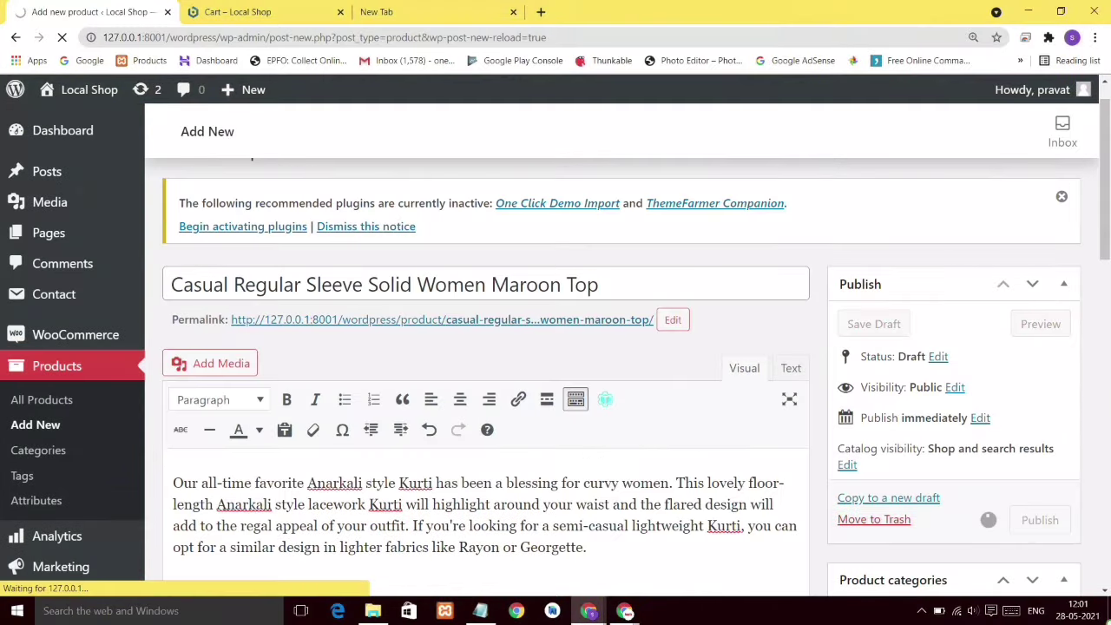
# Step: Switch to the storefront and examine both products on the Shop page
pyautogui.click(252, 12)
pyautogui.click(125, 200)
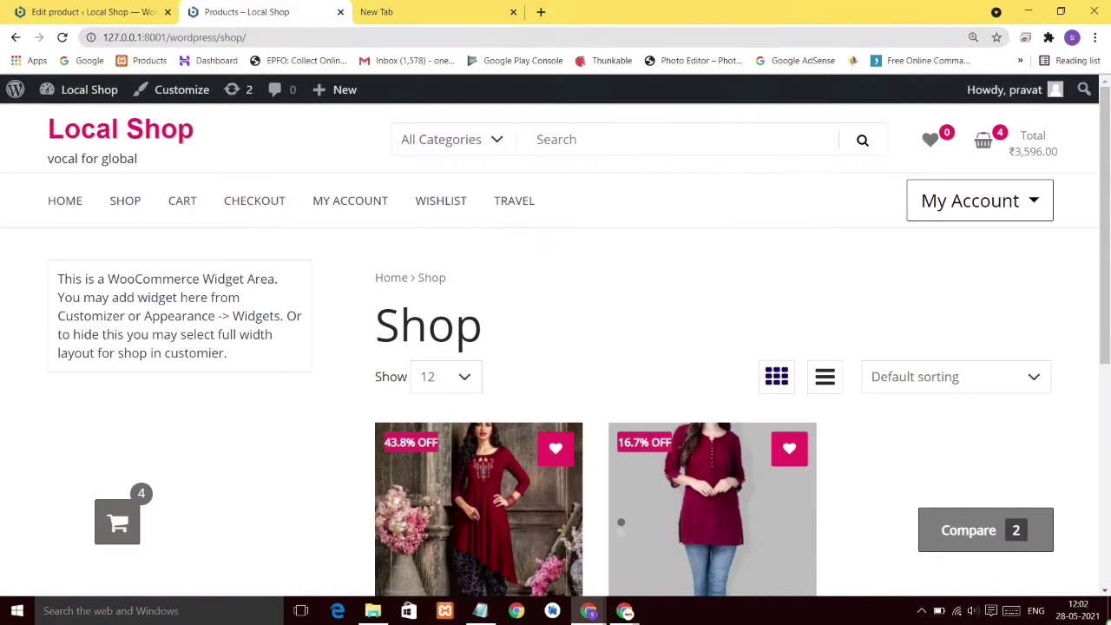
pyautogui.scroll(-2, 555, 348)
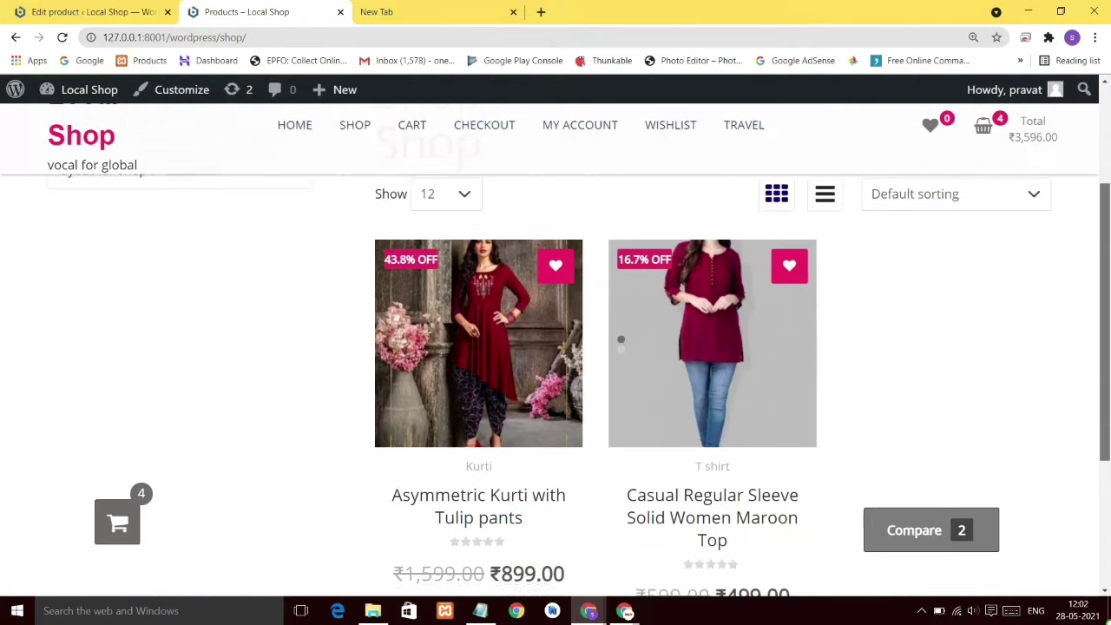
pyautogui.moveTo(1105, 321); pyautogui.dragTo(1105, 348)
# Step: Open the Casual Regular Sleeve Solid Women Maroon Top page and examine its gallery images, category, tag and description
pyautogui.moveTo(712, 299)
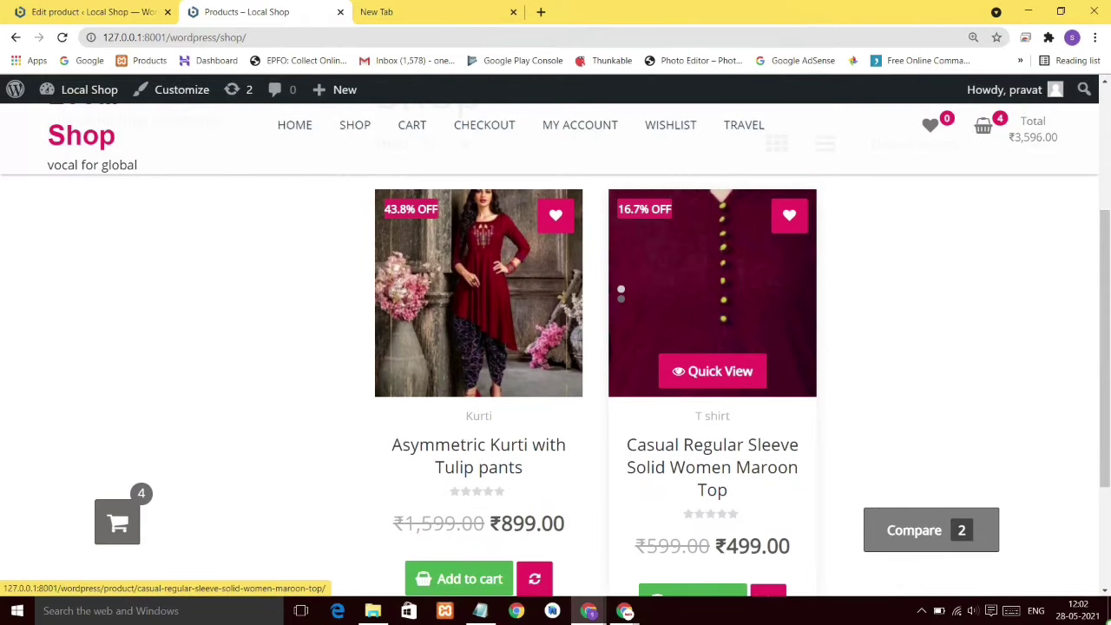
pyautogui.click(712, 299)
pyautogui.scroll(-3, 712, 299)
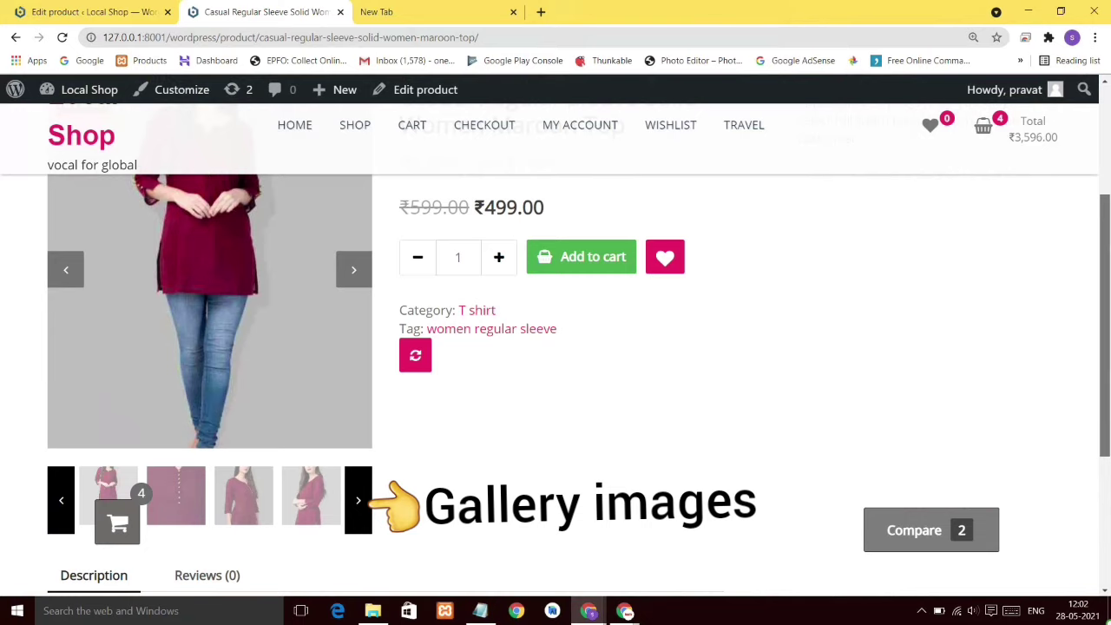
pyautogui.scroll(-1, 291, 304)
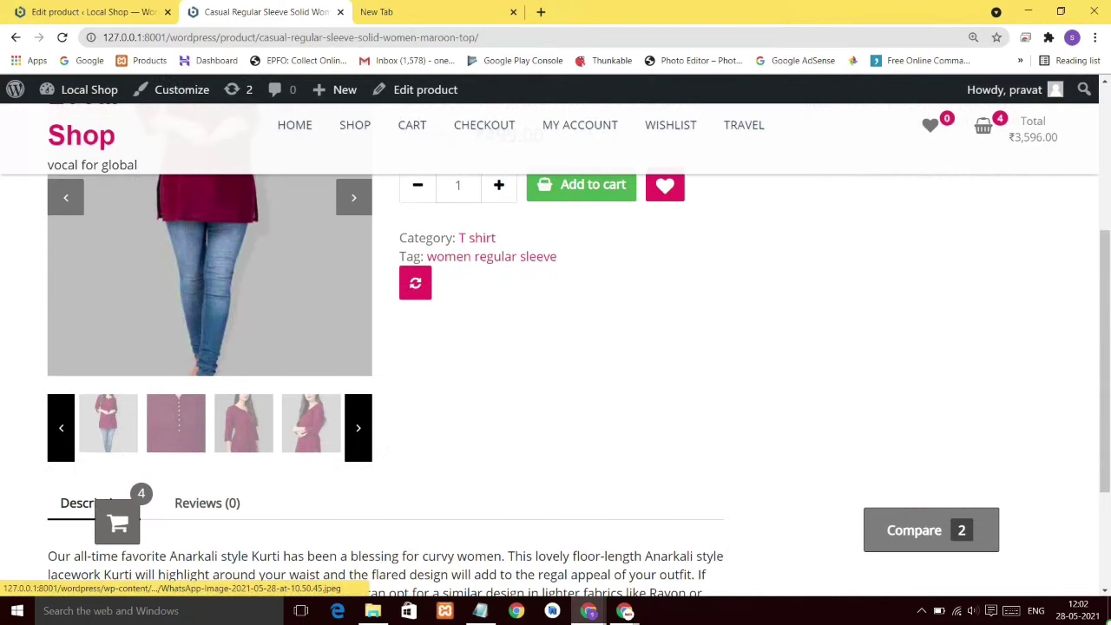
# Step: Examine the maroon top's product image with the magnify effect and browse its enlarged gallery photos
pyautogui.moveTo(291, 304)
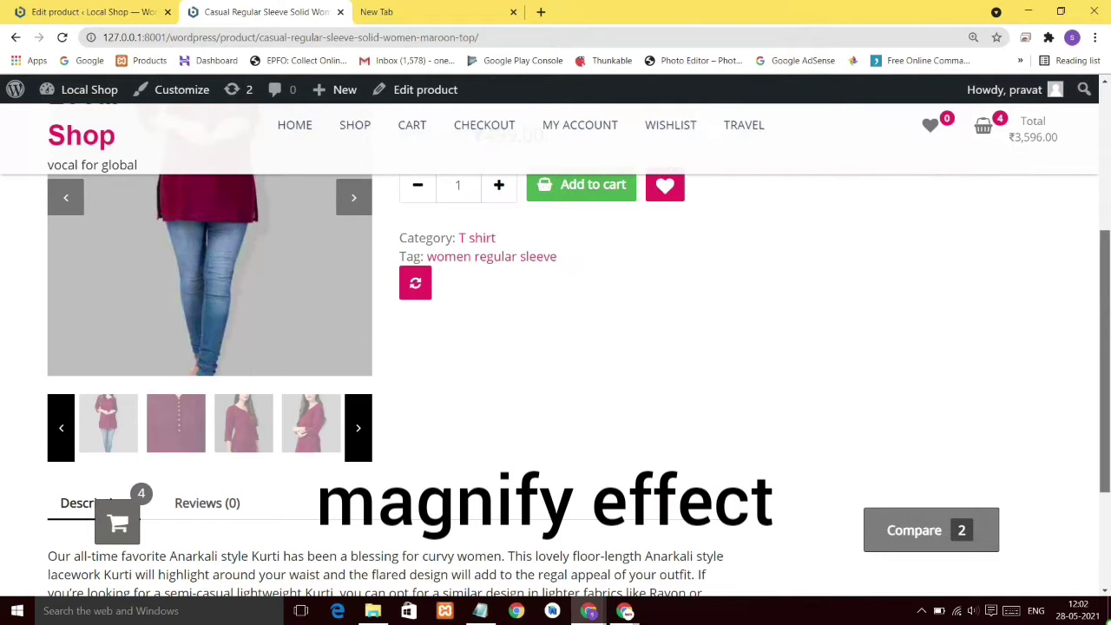
pyautogui.scroll(2, 556, 347)
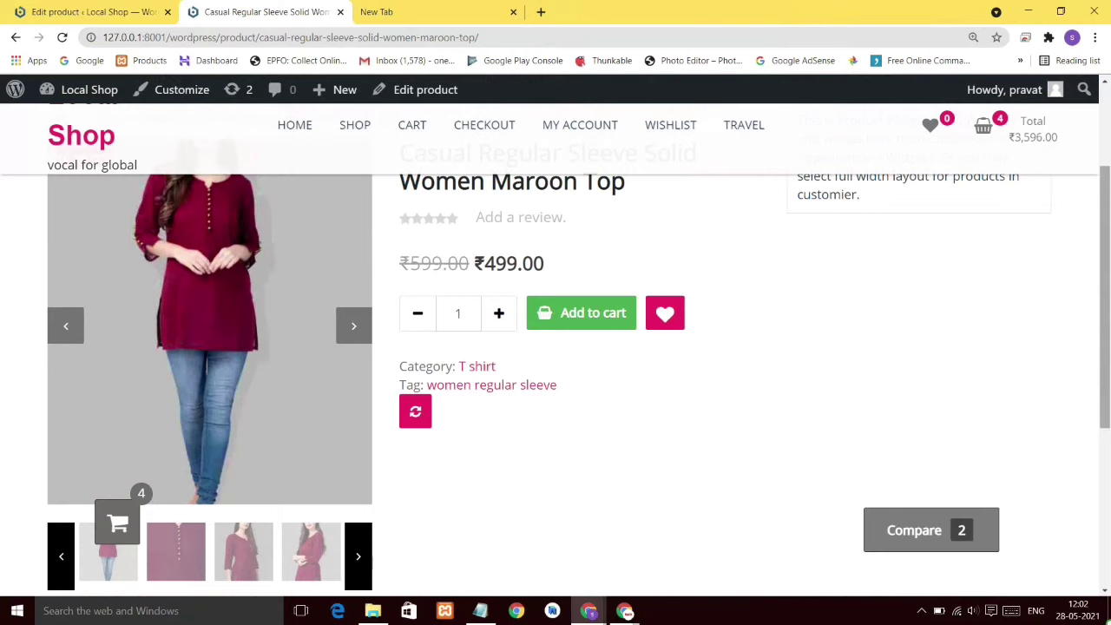
pyautogui.scroll(1, 555, 347)
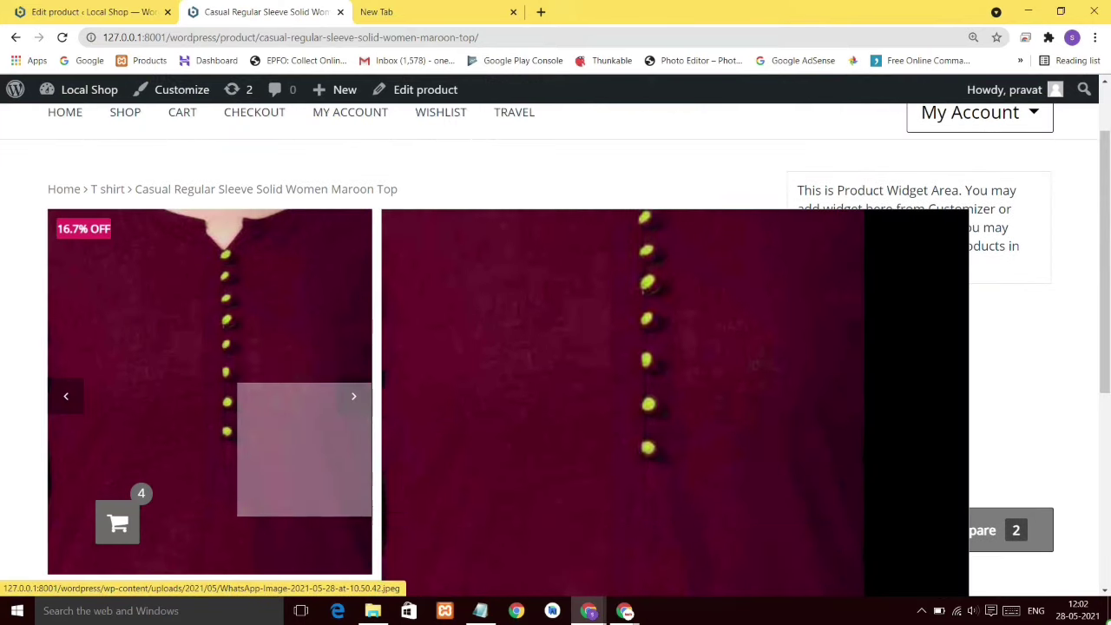
pyautogui.click(304, 449)
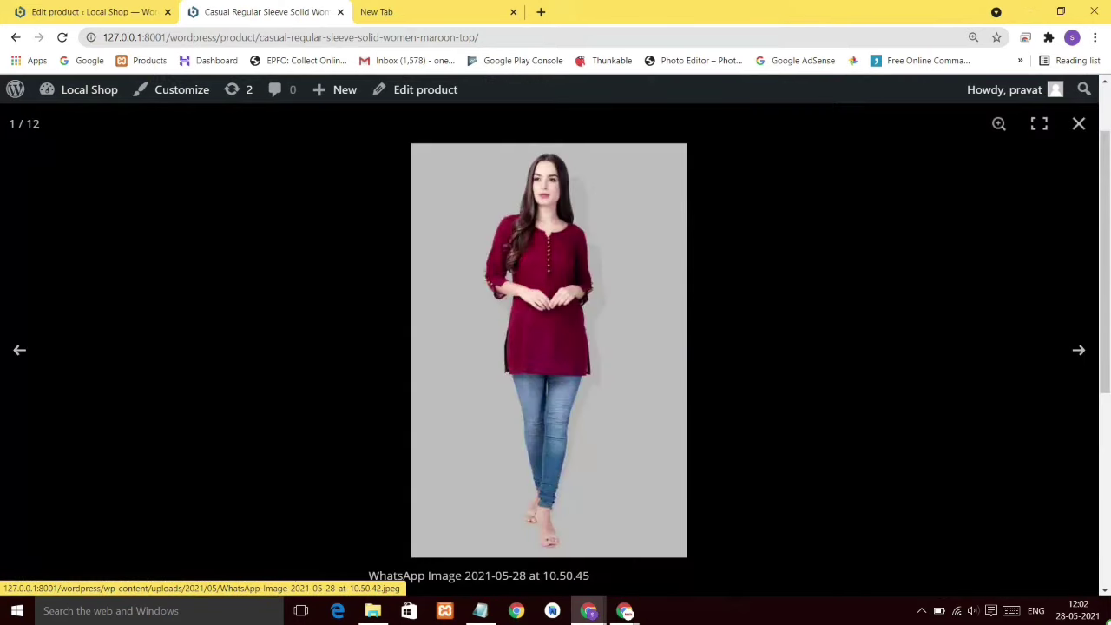
pyautogui.click(1079, 350)
pyautogui.click(1079, 350)
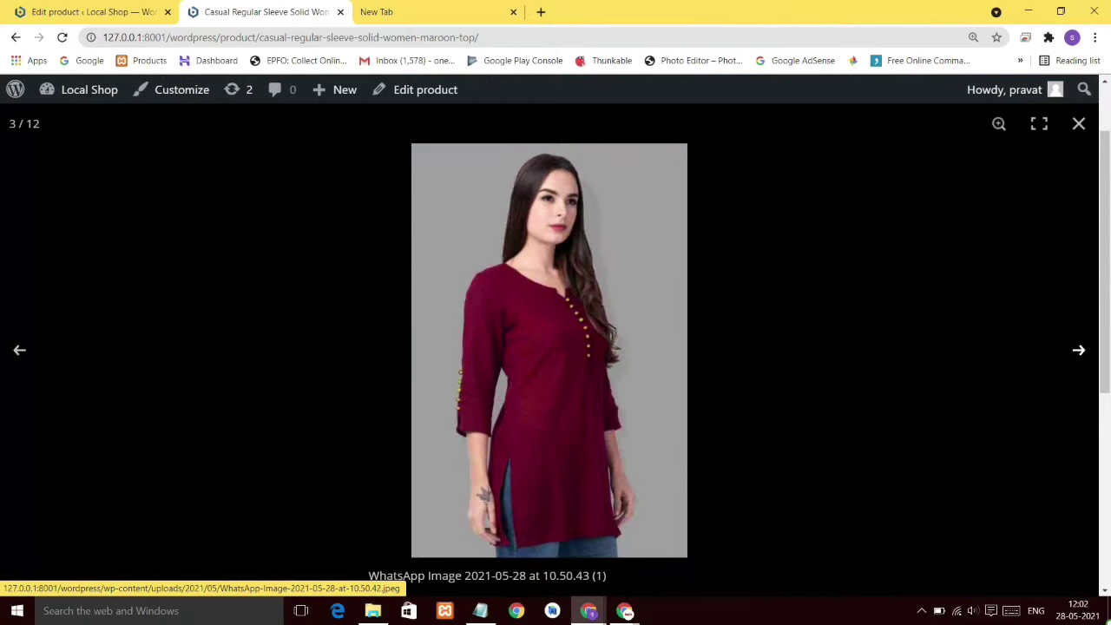
pyautogui.press('Right')
pyautogui.press('Right')
pyautogui.press('Right')
pyautogui.press('Right')
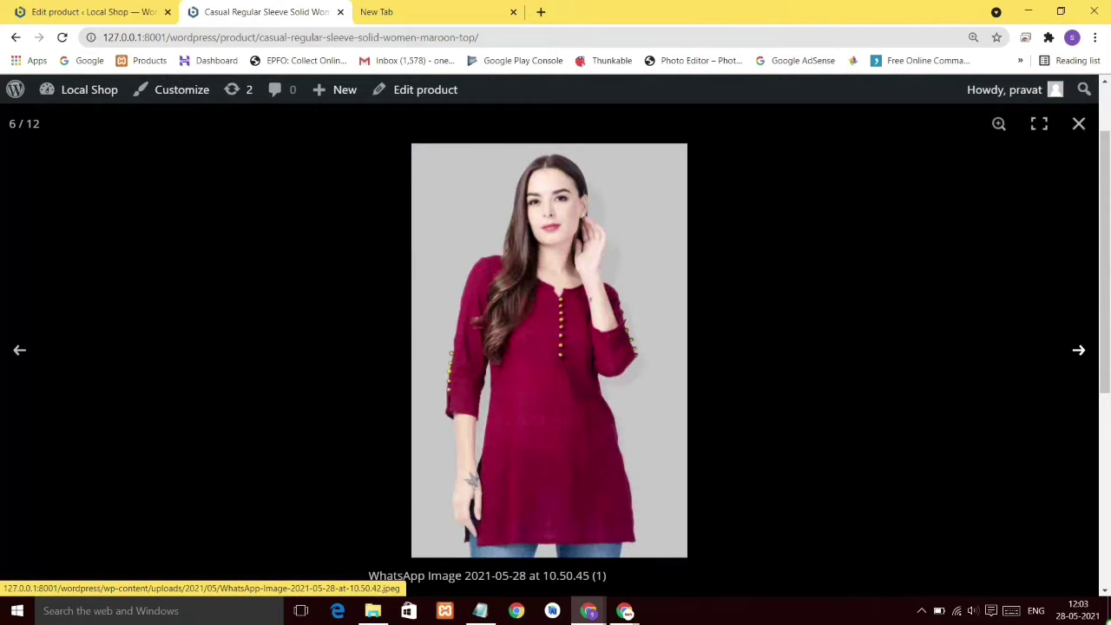
pyautogui.press('Escape')
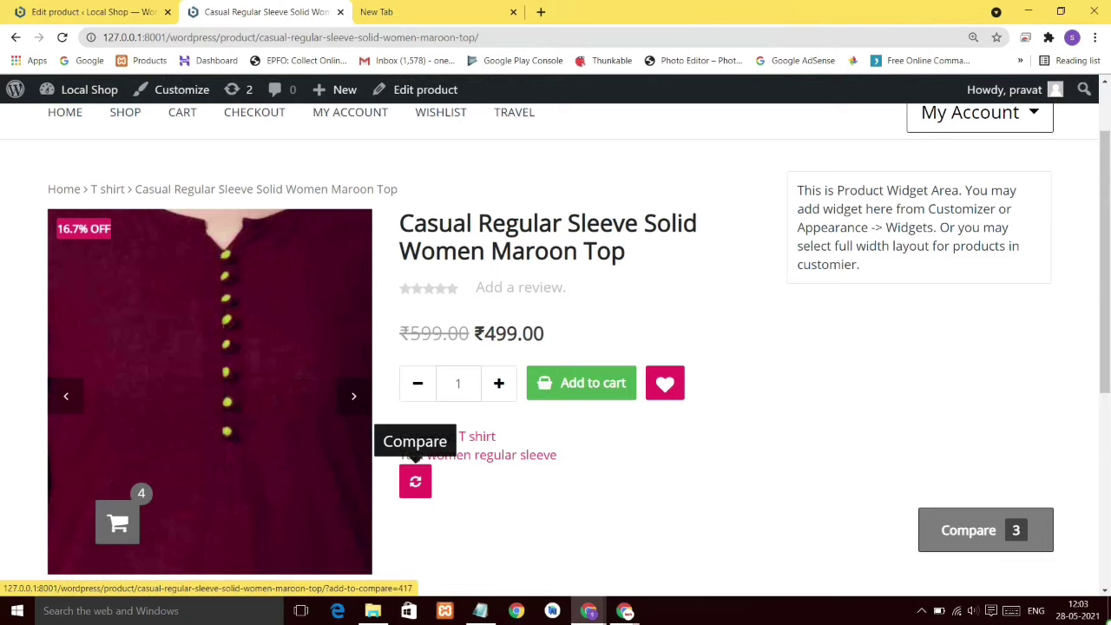
pyautogui.scroll(-3, 415, 460)
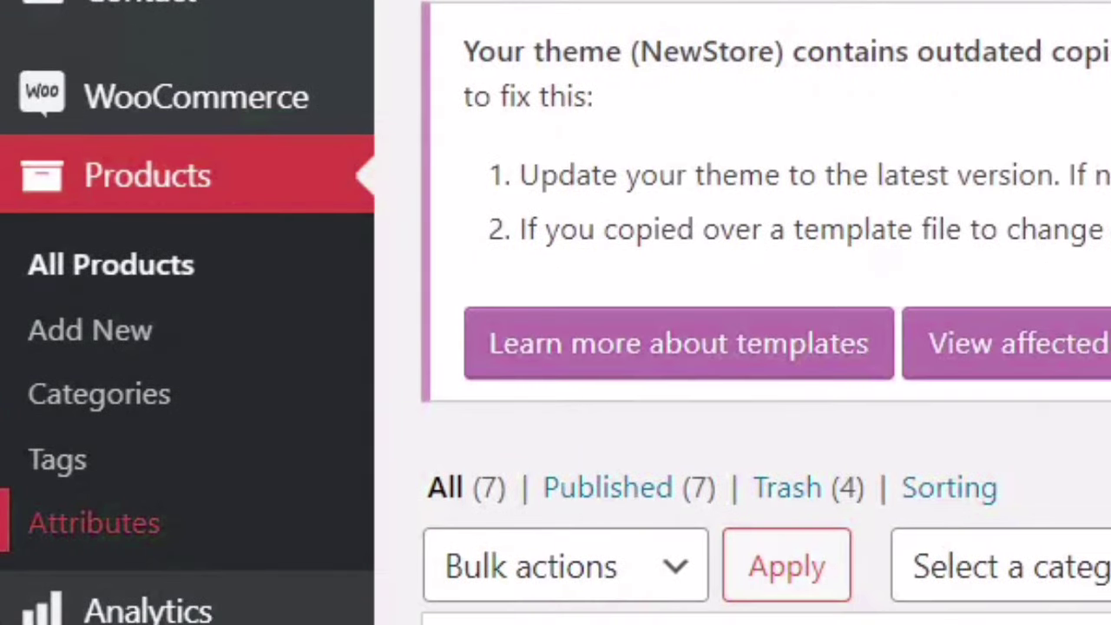
# Step: Fill in a new product attribute with the name Color, the slug color and archives enabled
pyautogui.click(94, 523)
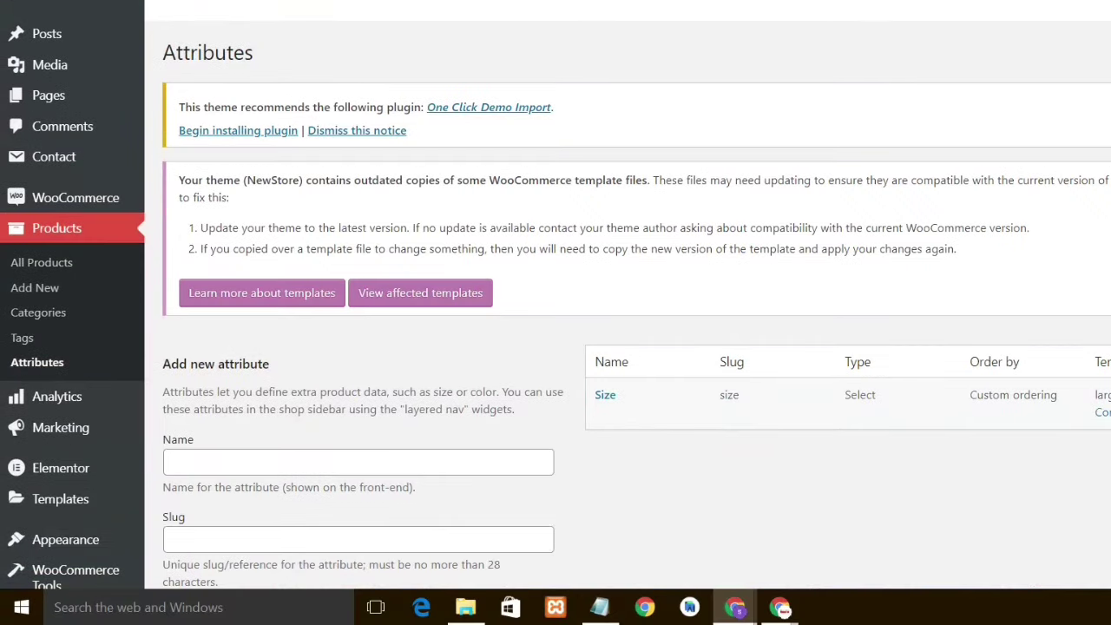
pyautogui.scroll(-4, 555, 303)
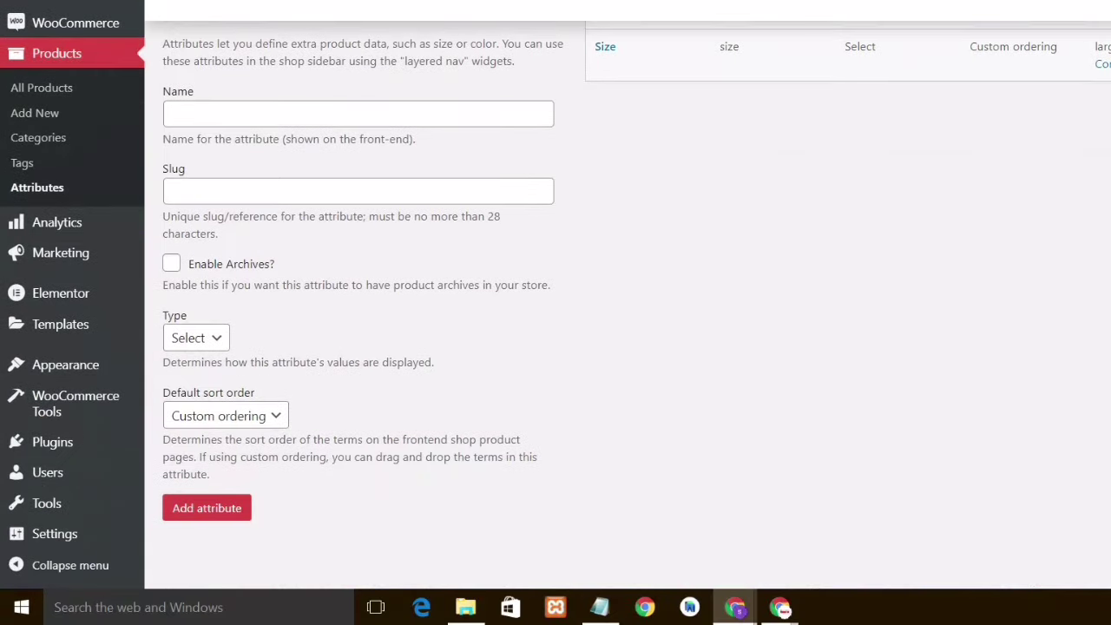
pyautogui.click(358, 114)
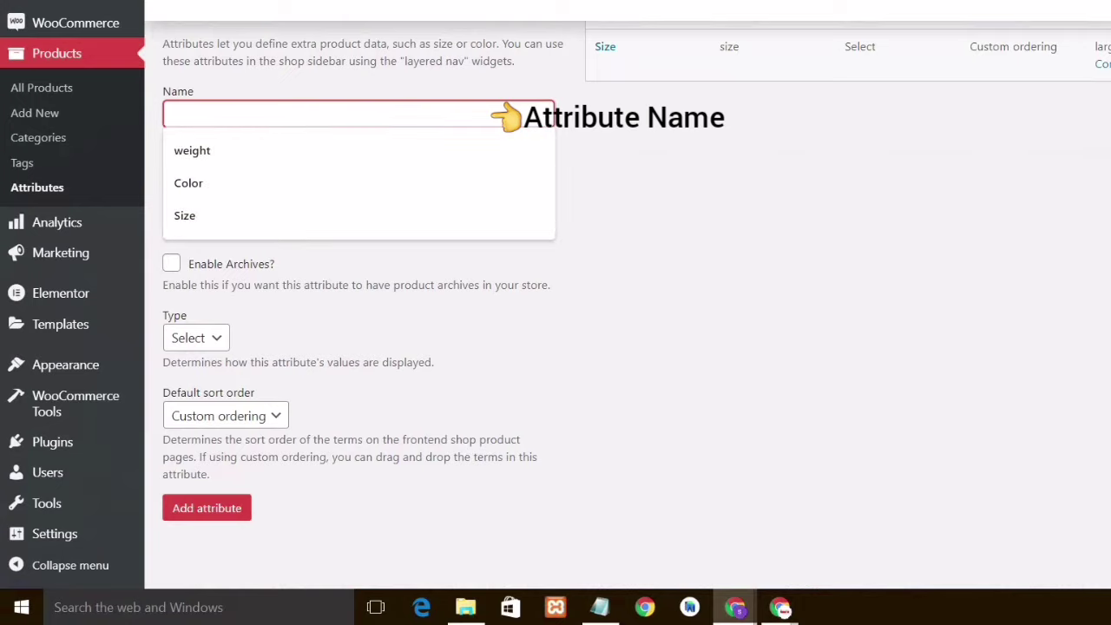
pyautogui.write('C')
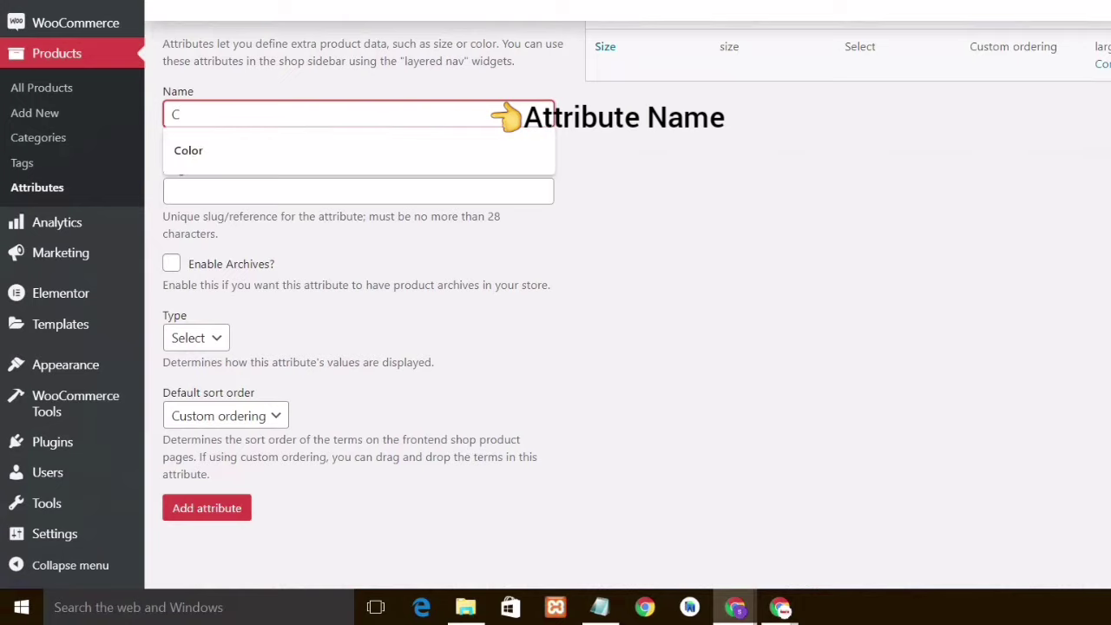
pyautogui.write('olor')
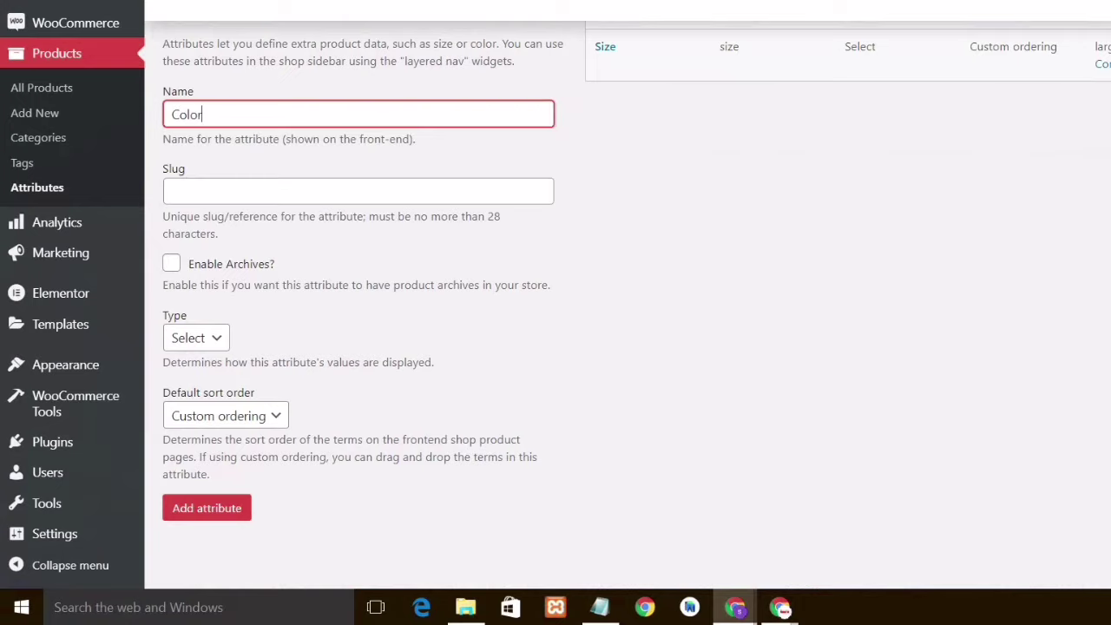
pyautogui.click(358, 191)
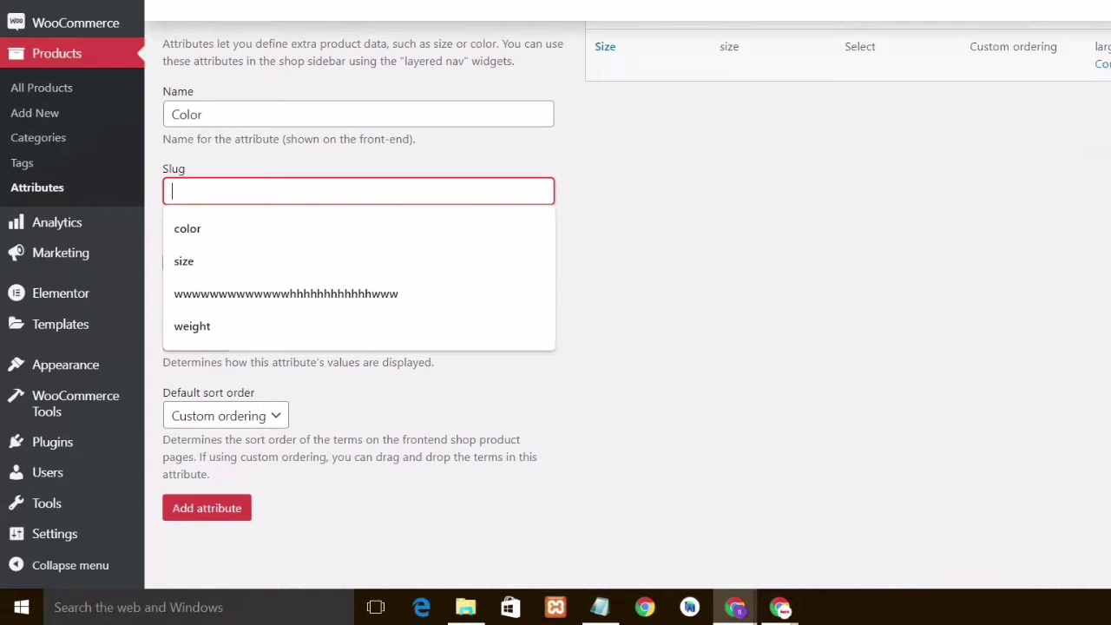
pyautogui.press('Down')
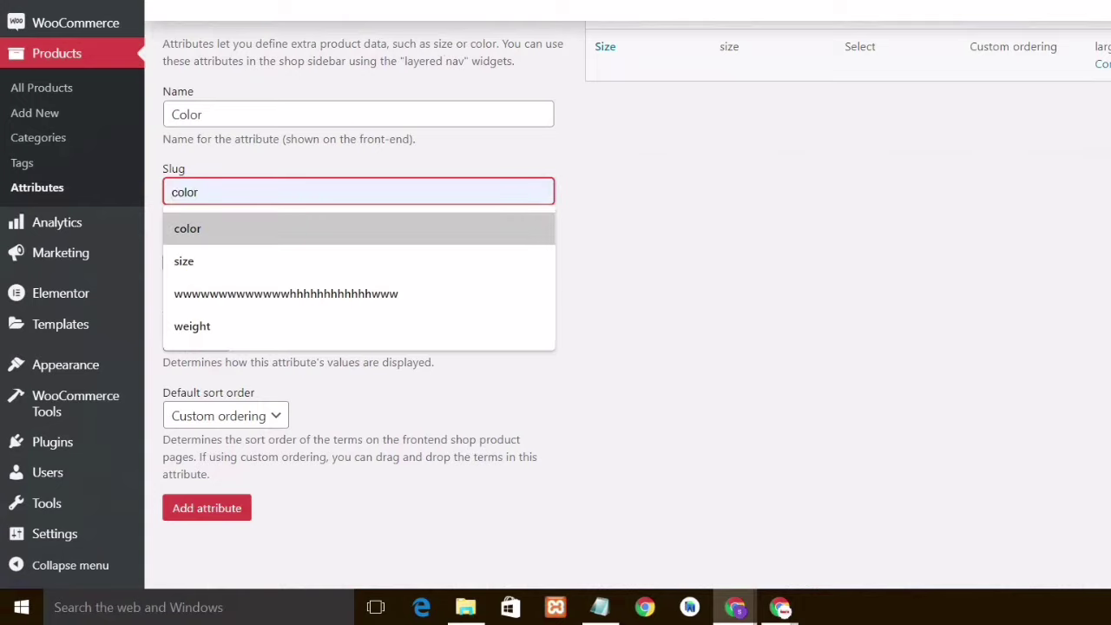
pyautogui.press('Return')
pyautogui.press('Tab')
pyautogui.press('space')
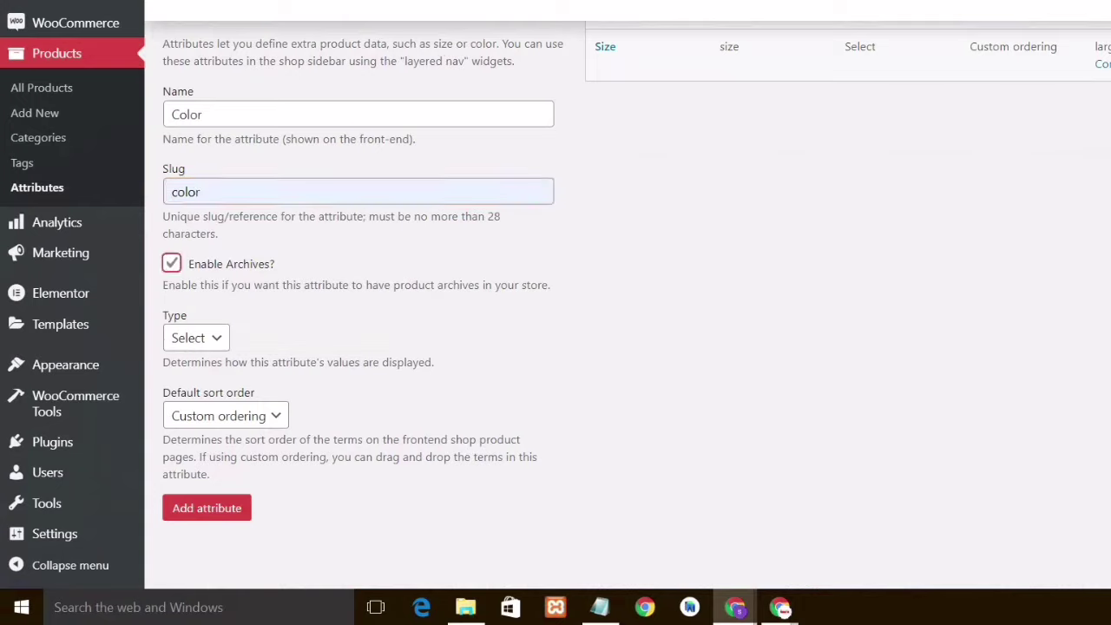
# Step: Set the new attribute's type to Color and add the attribute
pyautogui.press('Tab')
pyautogui.hotkey('alt', 'Down')
pyautogui.press('Down')
pyautogui.press('Down')
pyautogui.press('Down')
pyautogui.press('Down')
pyautogui.press('Up')
pyautogui.press('Up')
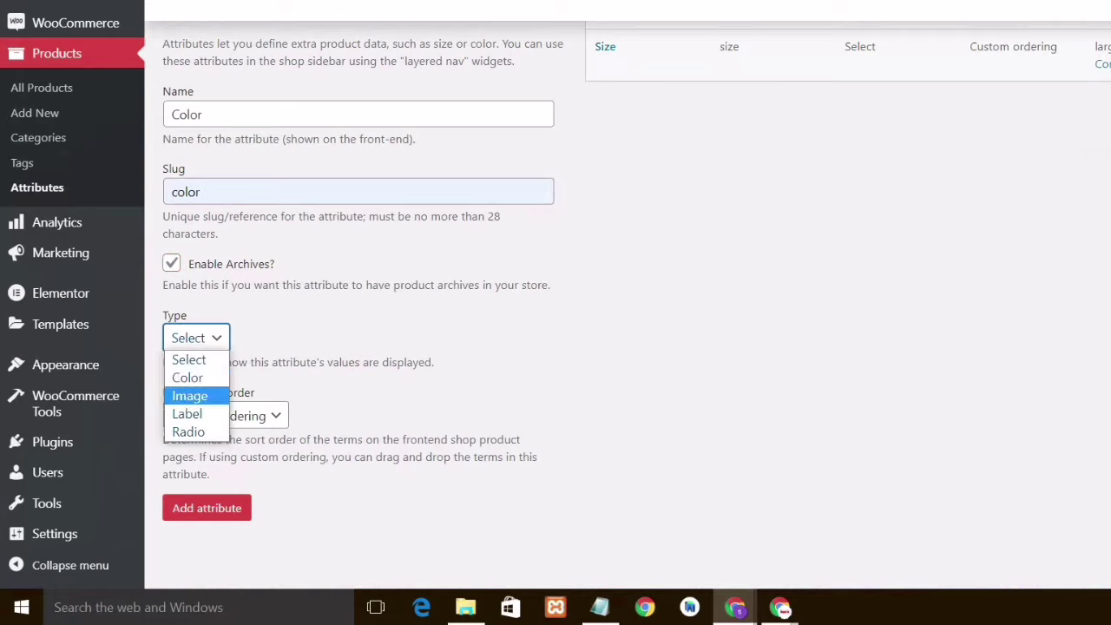
pyautogui.press('Down')
pyautogui.press('Down')
pyautogui.press('Up')
pyautogui.press('Up')
pyautogui.press('Up')
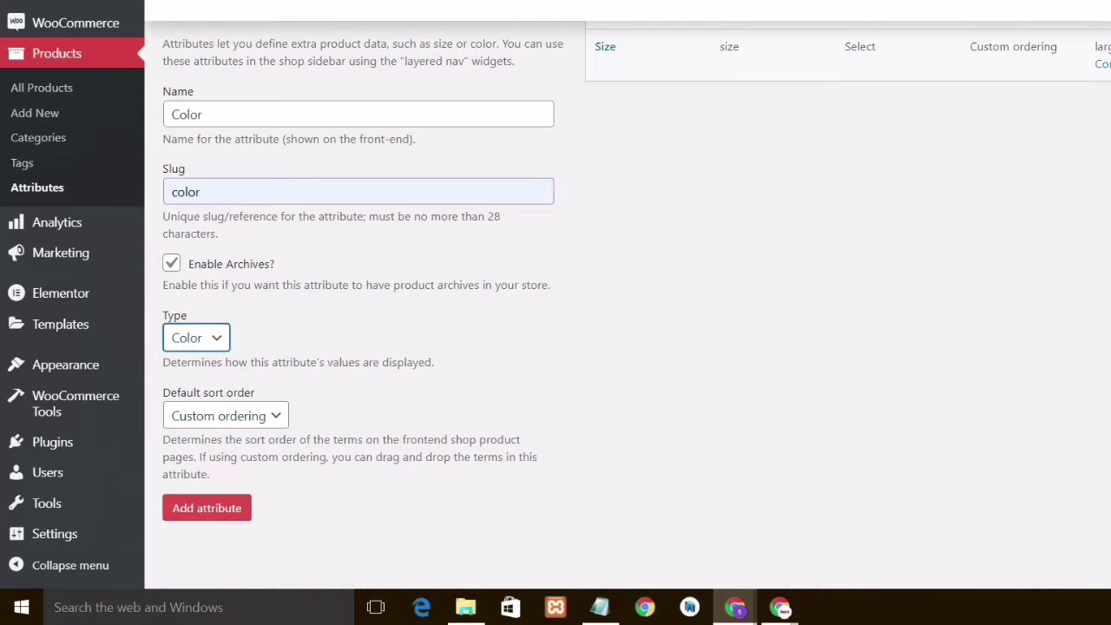
pyautogui.click(208, 508)
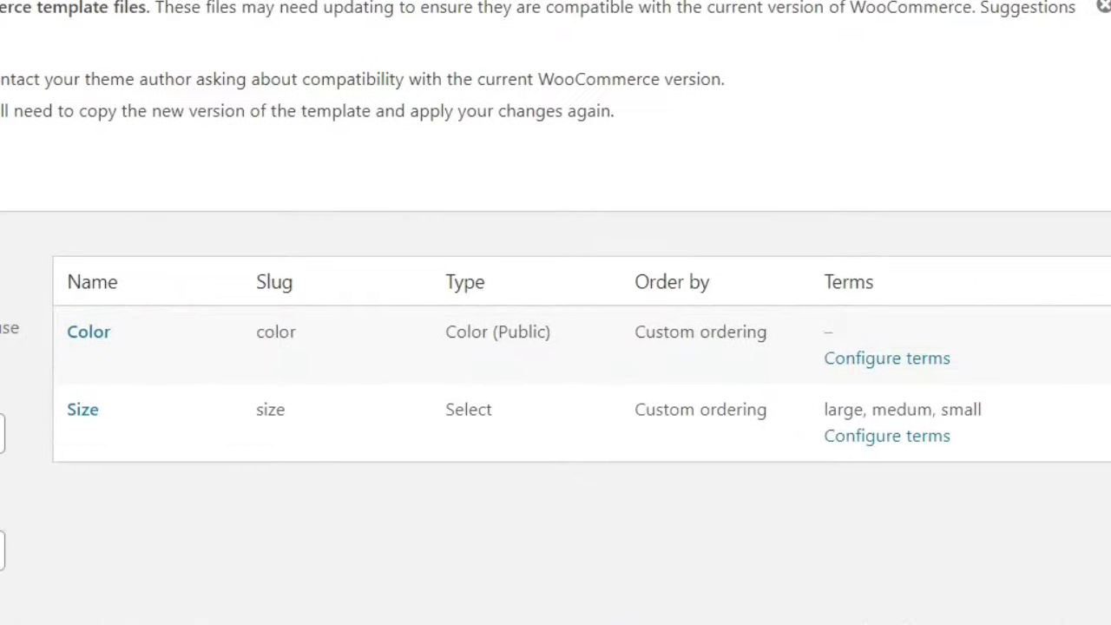
# Step: Configure the Color attribute's terms, entering a new term with name yellow, slug yellow and description "yellow color"
pyautogui.click(886, 358)
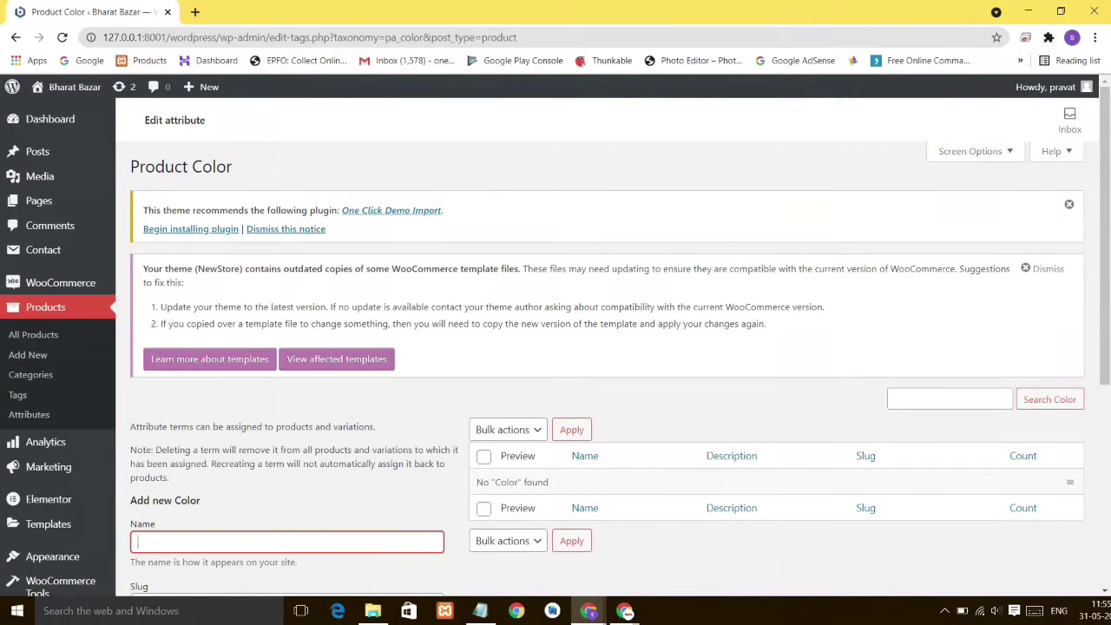
pyautogui.scroll(-3, 612, 369)
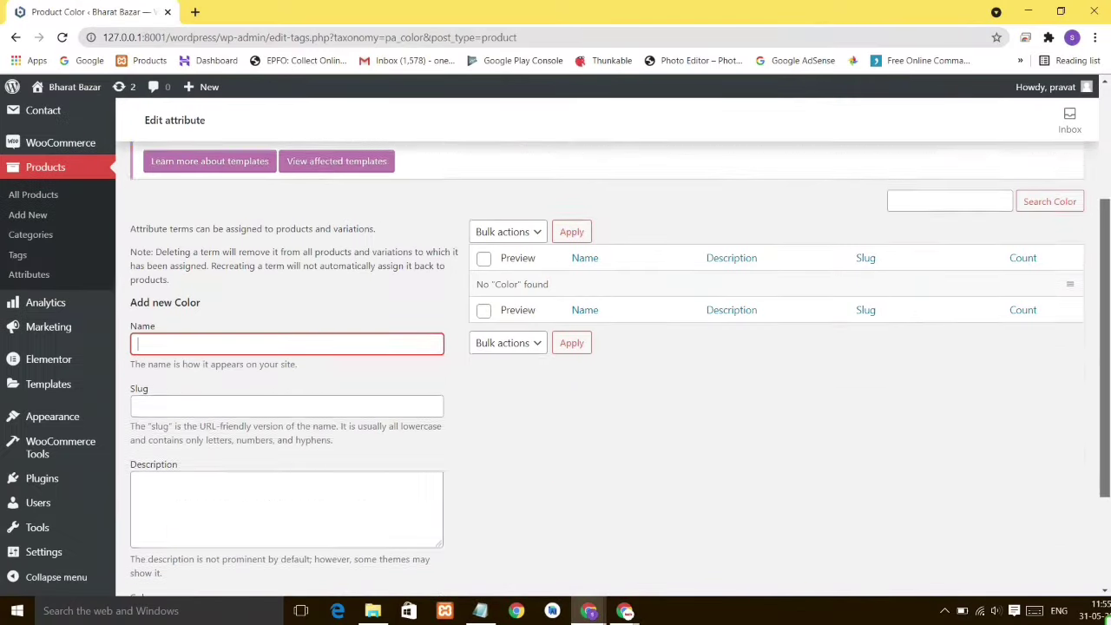
pyautogui.write('yellow')
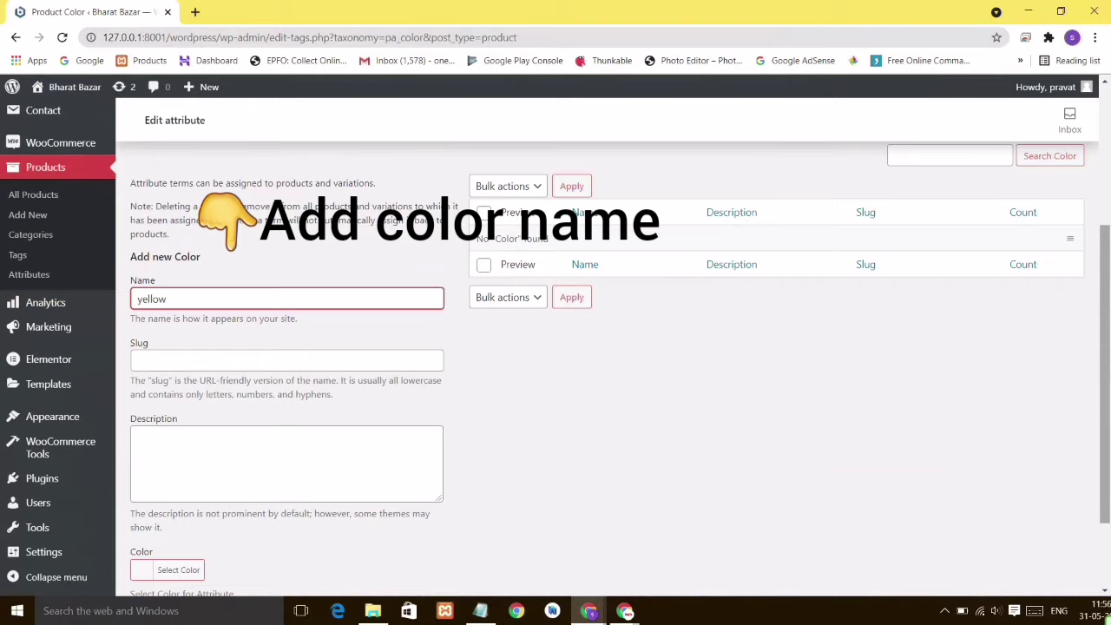
pyautogui.click(287, 360)
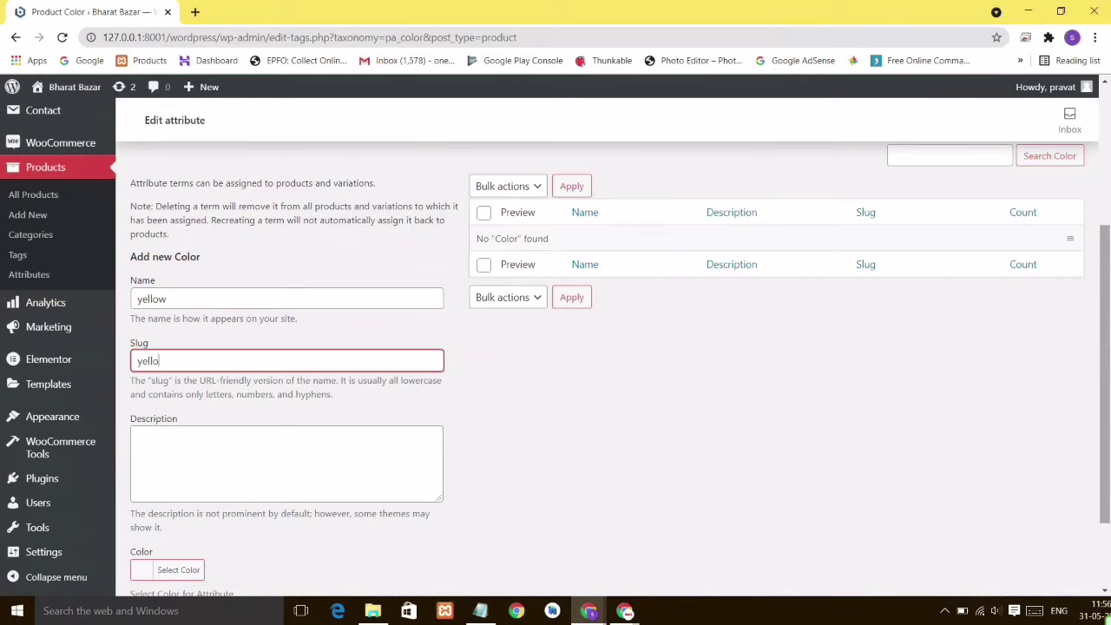
pyautogui.write('yellow')
pyautogui.press('Tab')
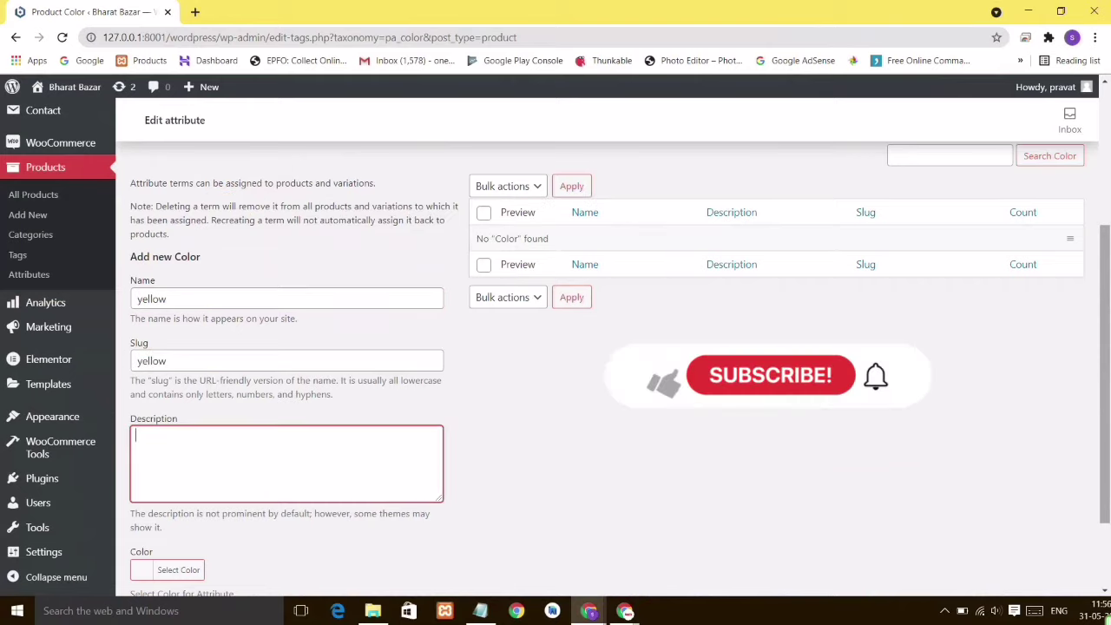
pyautogui.write('yw')
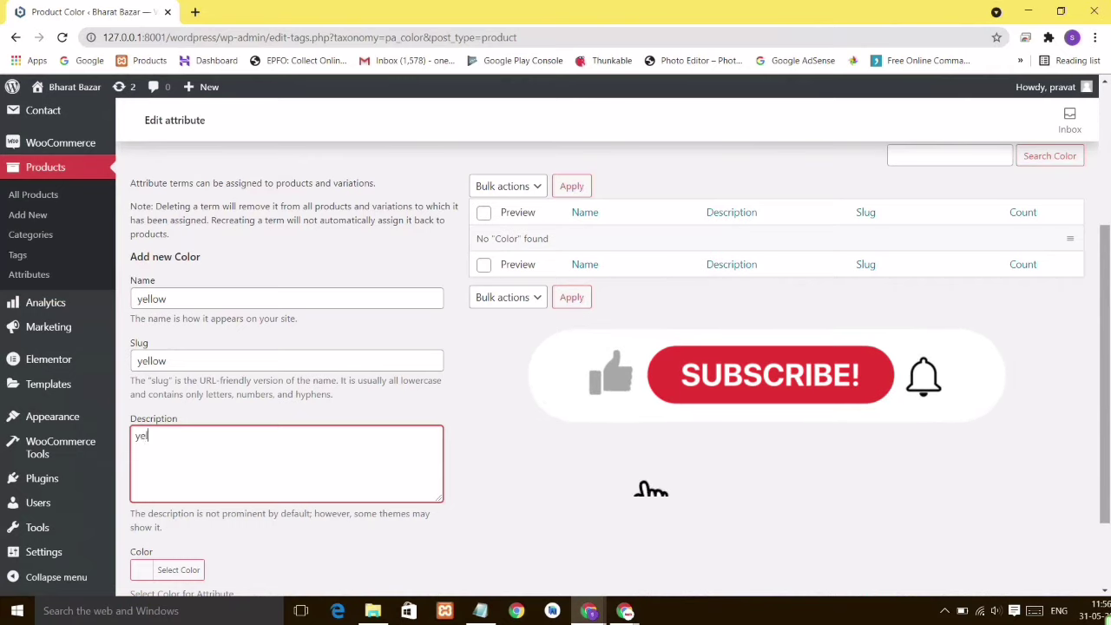
pyautogui.press('BackSpace')
pyautogui.write('ello')
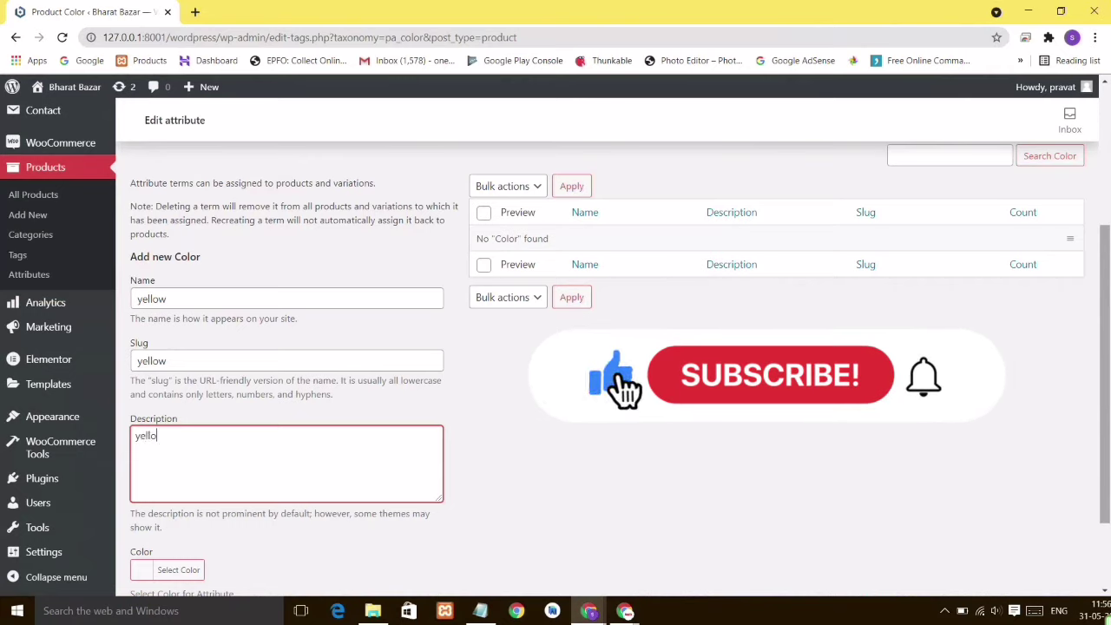
pyautogui.write('w color')
# Step: Choose the yellow swatch #eded00 for the yellow term and add it to the Color attribute
pyautogui.scroll(-2, 286, 373)
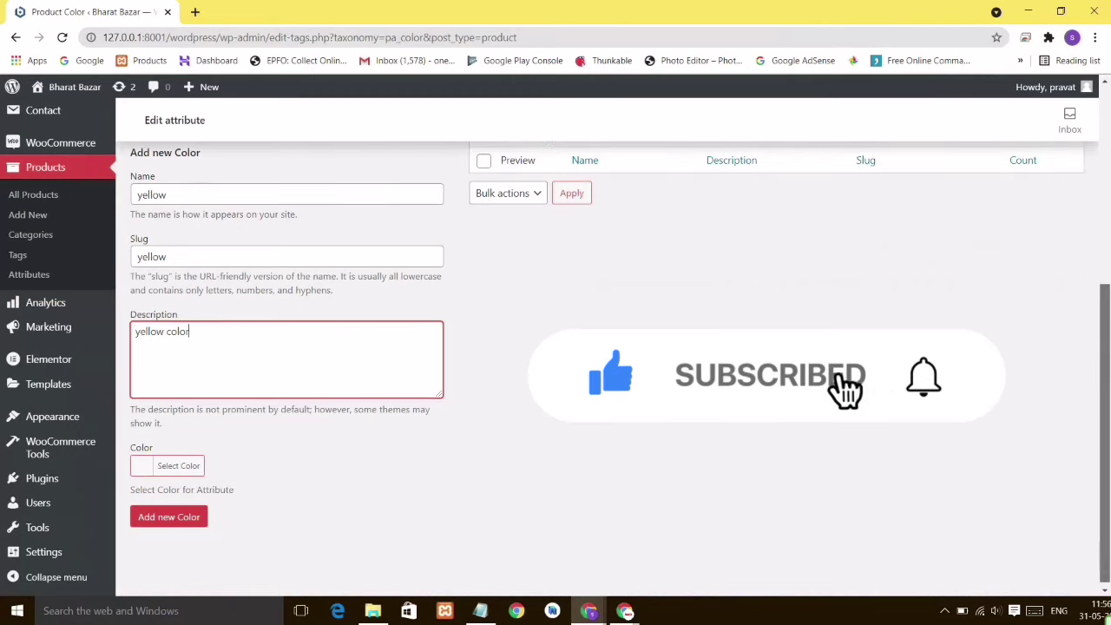
pyautogui.click(178, 466)
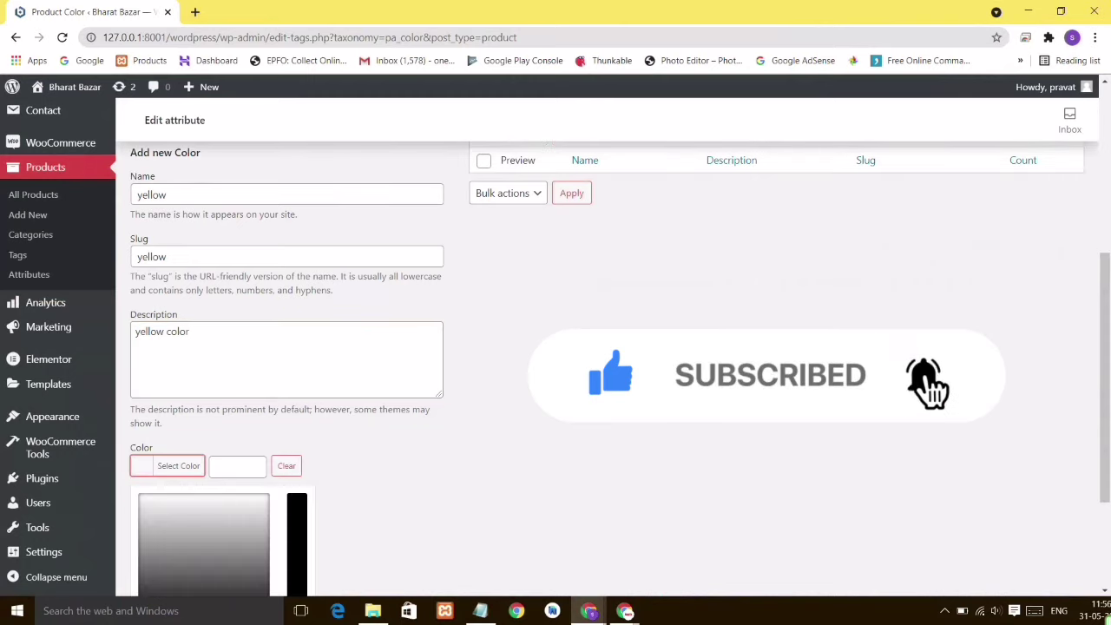
pyautogui.scroll(-2, 608, 348)
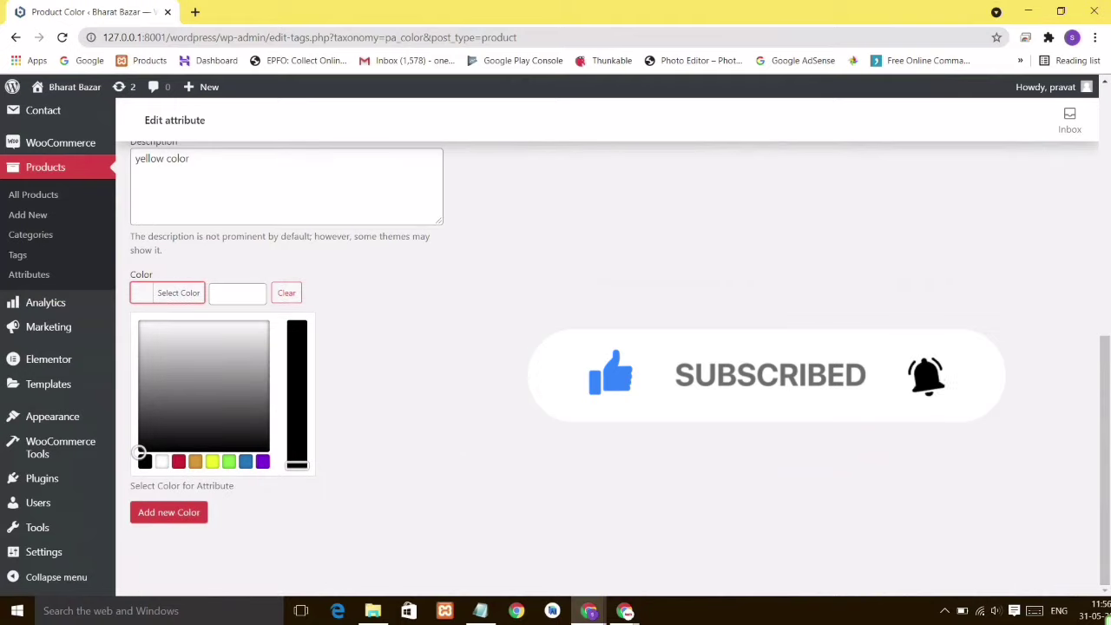
pyautogui.click(212, 461)
pyautogui.moveTo(297, 343); pyautogui.dragTo(297, 322)
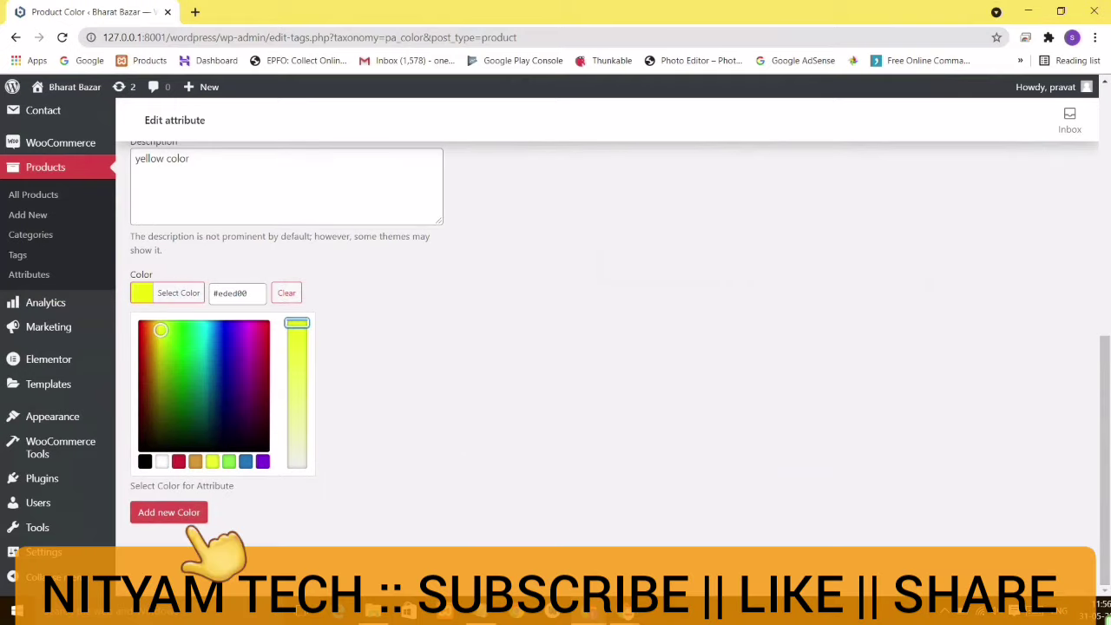
pyautogui.click(186, 519)
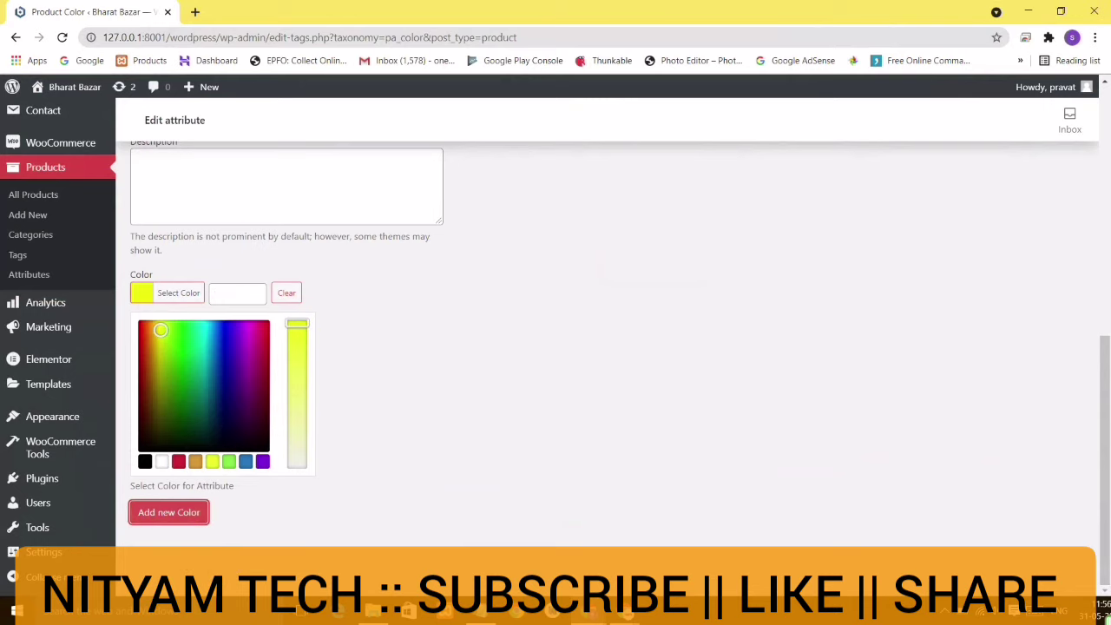
# Step: Fill in a new Color term with the name Red, the slug red and the description "Red Color"
pyautogui.scroll(5, 607, 365)
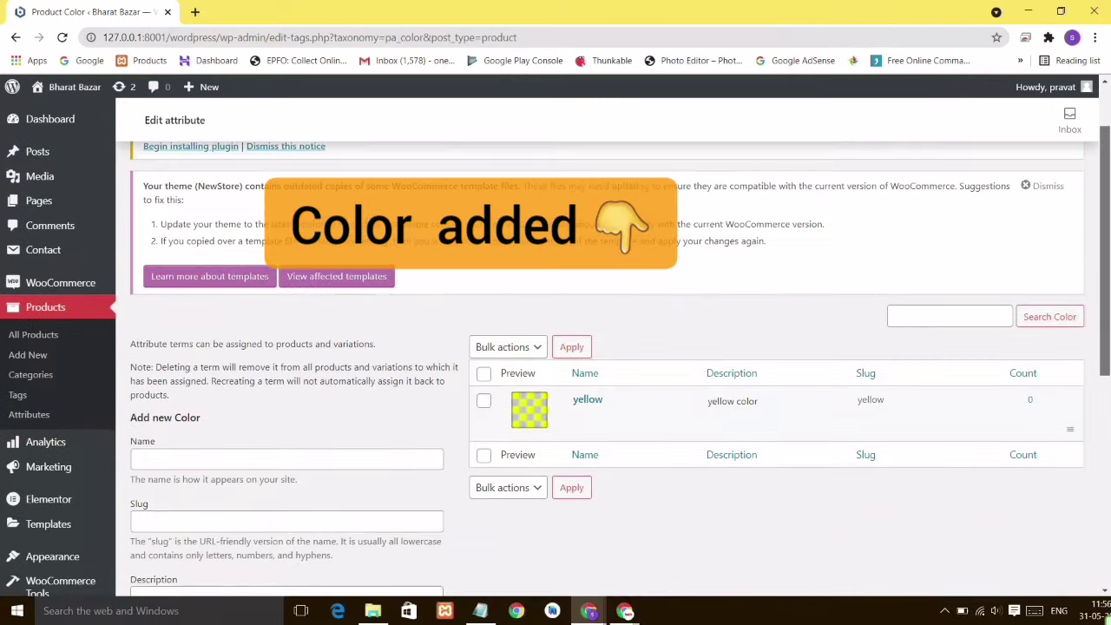
pyautogui.scroll(-1, 607, 365)
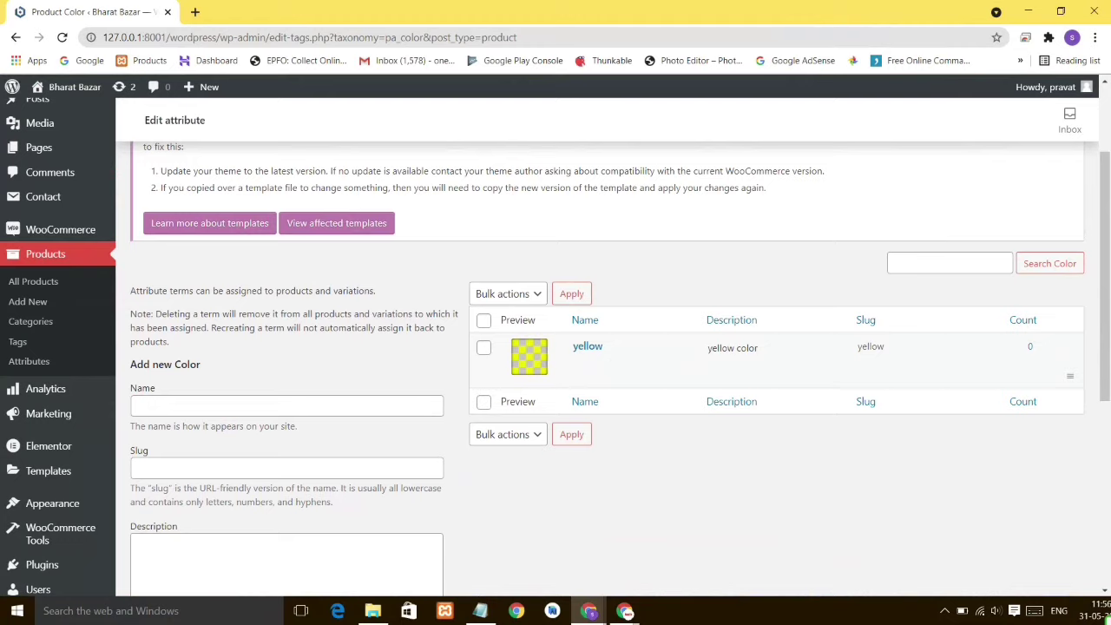
pyautogui.click(286, 407)
pyautogui.press('Tab')
pyautogui.write('red')
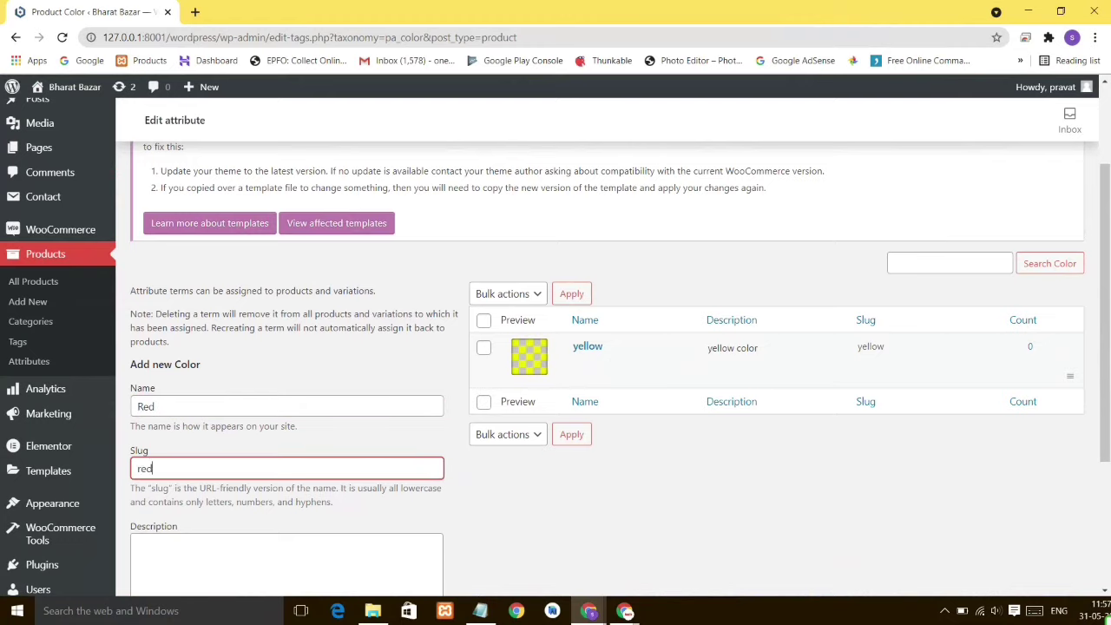
pyautogui.scroll(-2, 555, 364)
pyautogui.press('Tab')
pyautogui.write('Red')
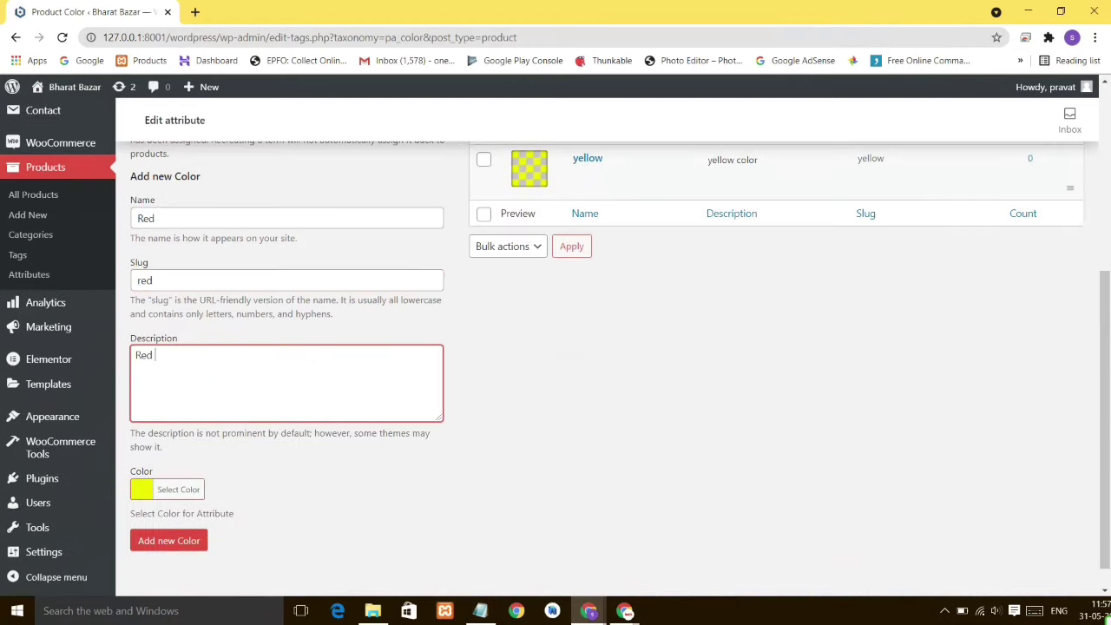
pyautogui.press('BackSpace')
pyautogui.write('Color')
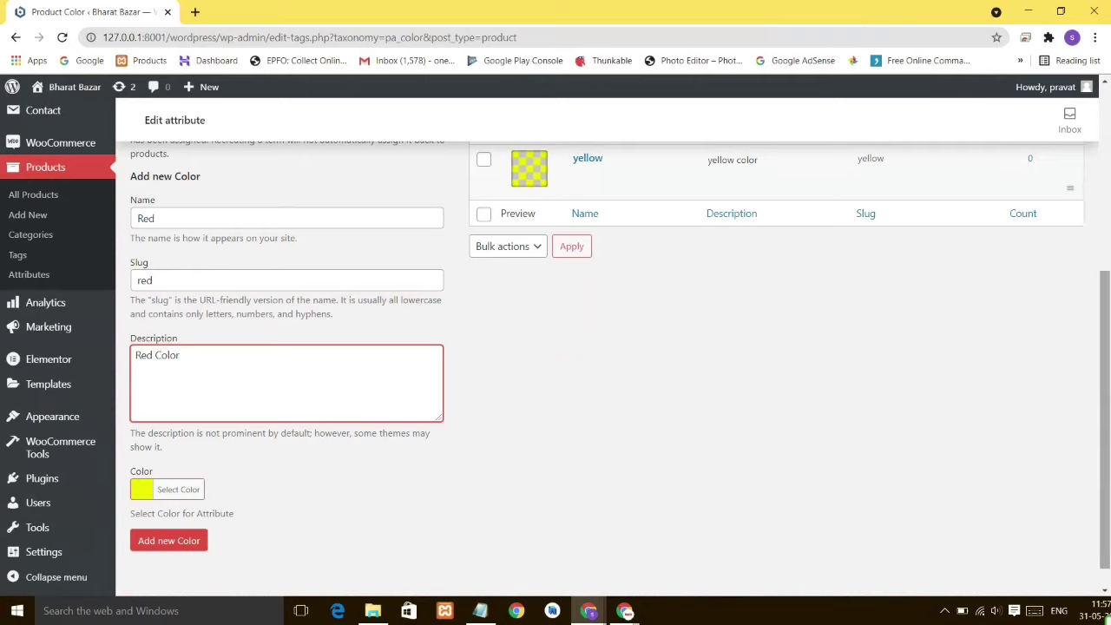
# Step: Choose the red swatch #dd3333 for the Red term and add it to the Color attribute
pyautogui.moveTo(1105, 434); pyautogui.dragTo(1105, 449)
pyautogui.click(172, 462)
pyautogui.scroll(-2, 555, 365)
pyautogui.click(178, 461)
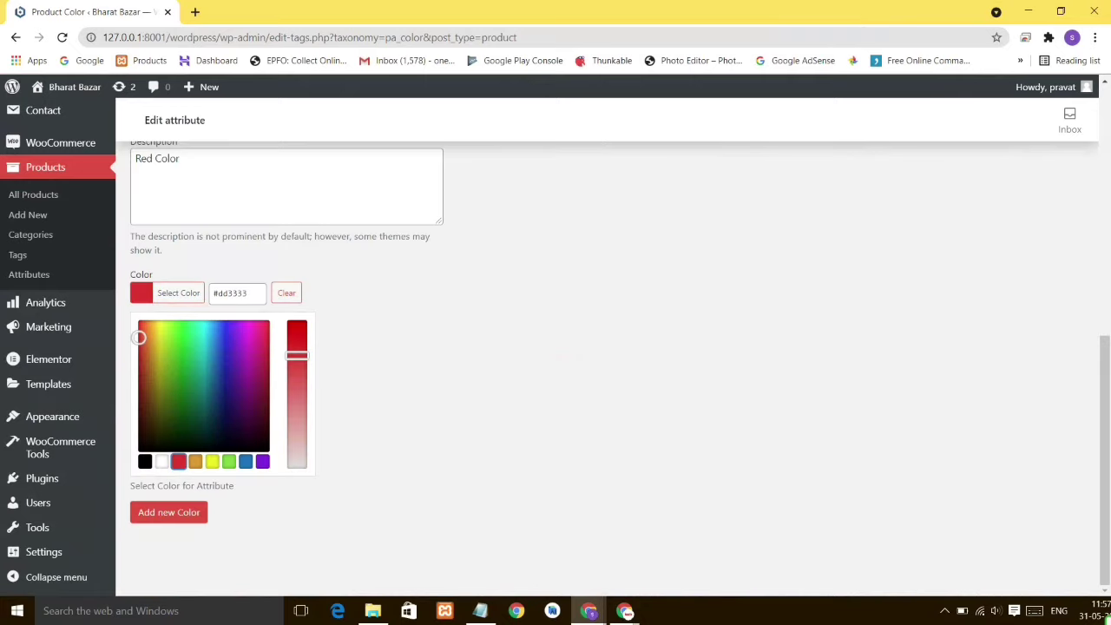
pyautogui.click(168, 512)
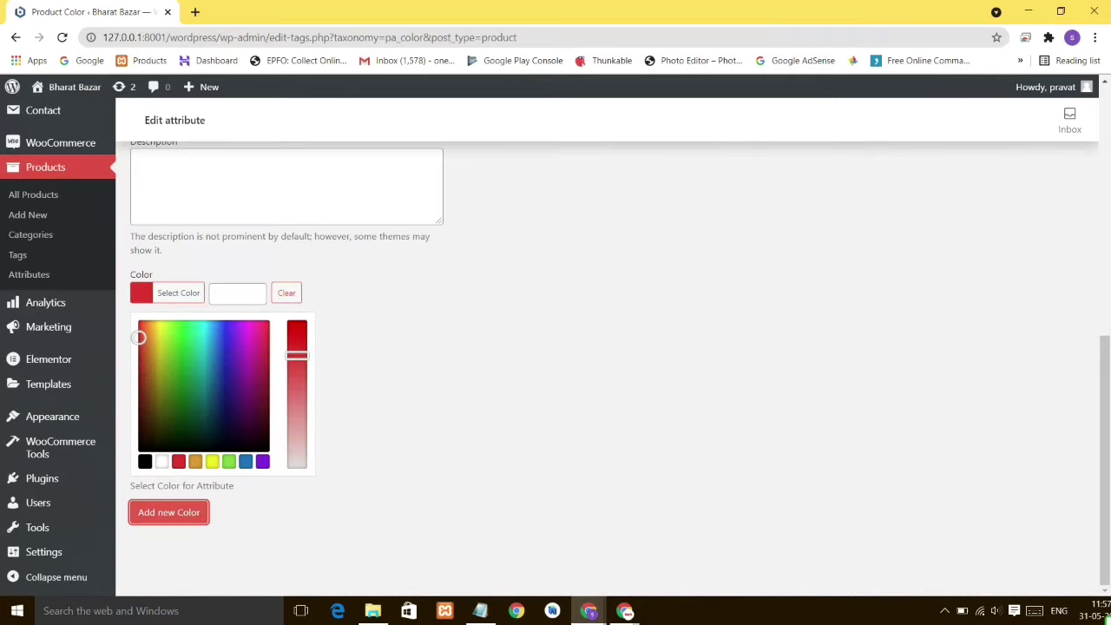
# Step: Fill in another Color term with the name Black, the slug black and the description "Black Color"
pyautogui.scroll(6, 658, 458)
pyautogui.moveTo(1105, 287); pyautogui.dragTo(1105, 415)
pyautogui.click(286, 237)
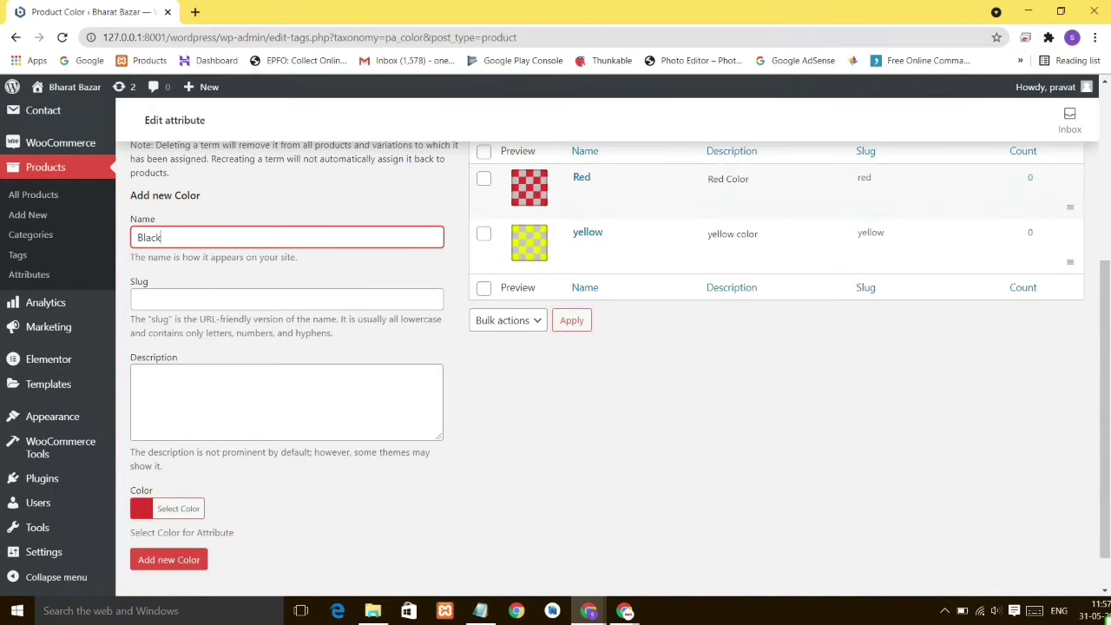
pyautogui.press('Tab')
pyautogui.write('black')
pyautogui.press('Tab')
pyautogui.write('B')
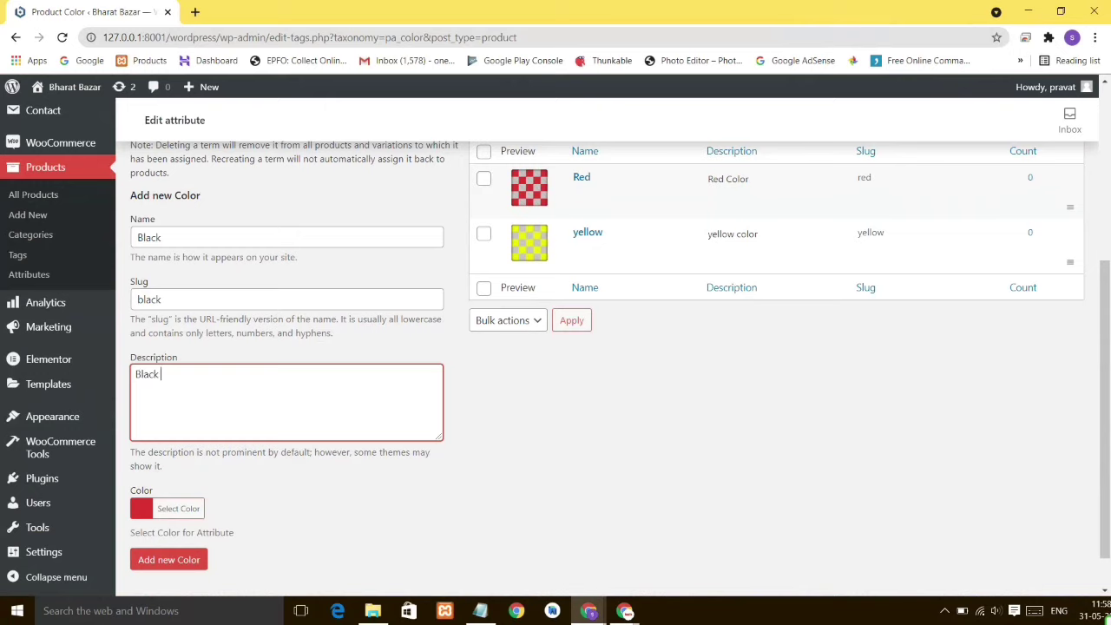
pyautogui.scroll(-1, 178, 462)
# Step: Choose the black swatch for the Black term and add it to the Color attribute
pyautogui.click(178, 461)
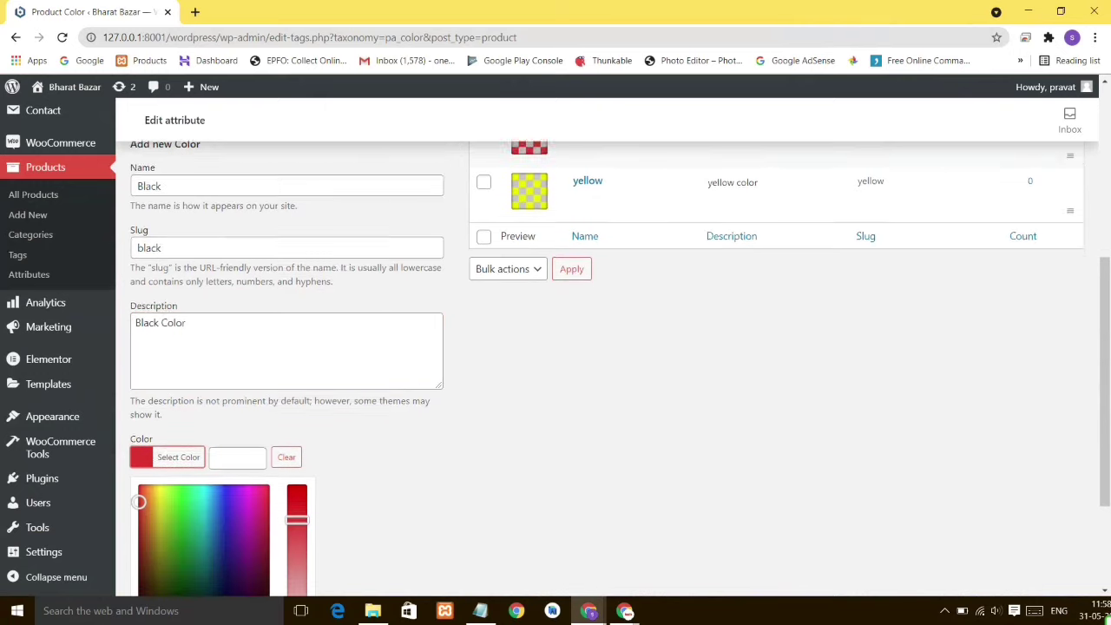
pyautogui.scroll(-2, 178, 458)
pyautogui.click(145, 461)
pyautogui.click(169, 512)
pyautogui.moveTo(1105, 442)
pyautogui.mouseDown()
pyautogui.moveTo(1105, 234)
pyautogui.moveTo(1105, 413)
pyautogui.moveTo(1105, 263)
pyautogui.moveTo(1105, 332)
pyautogui.mouseUp()
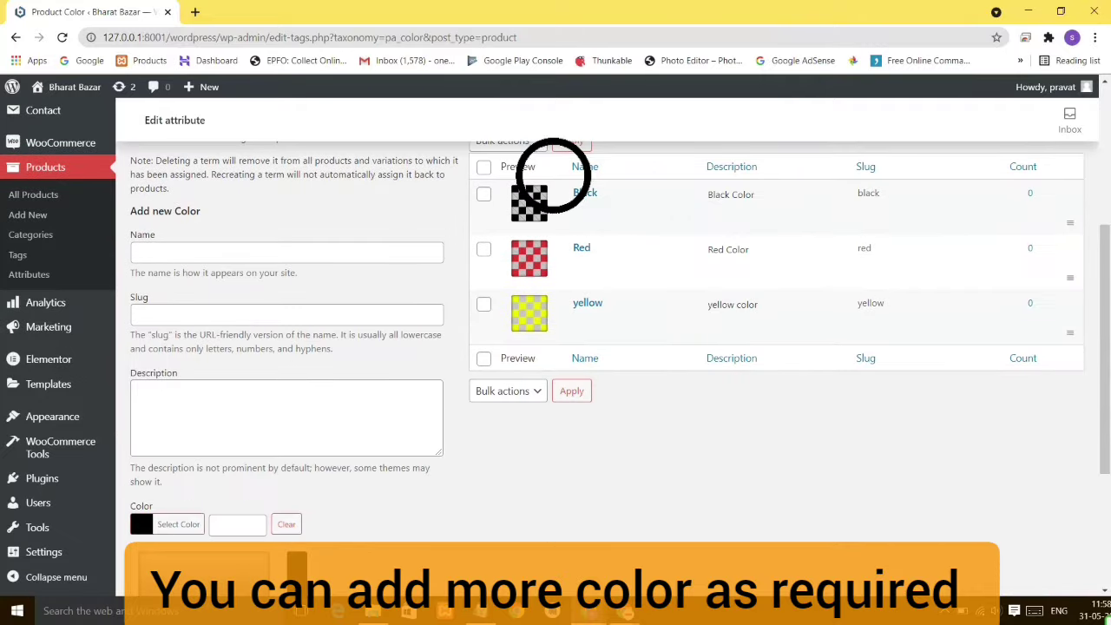
# Step: Start a new product named "Formal Short Sleeve, Half Sleeve Solid Women Green Top" and enter the Anarkali style Kurti text as its description
pyautogui.scroll(4, 537, 165)
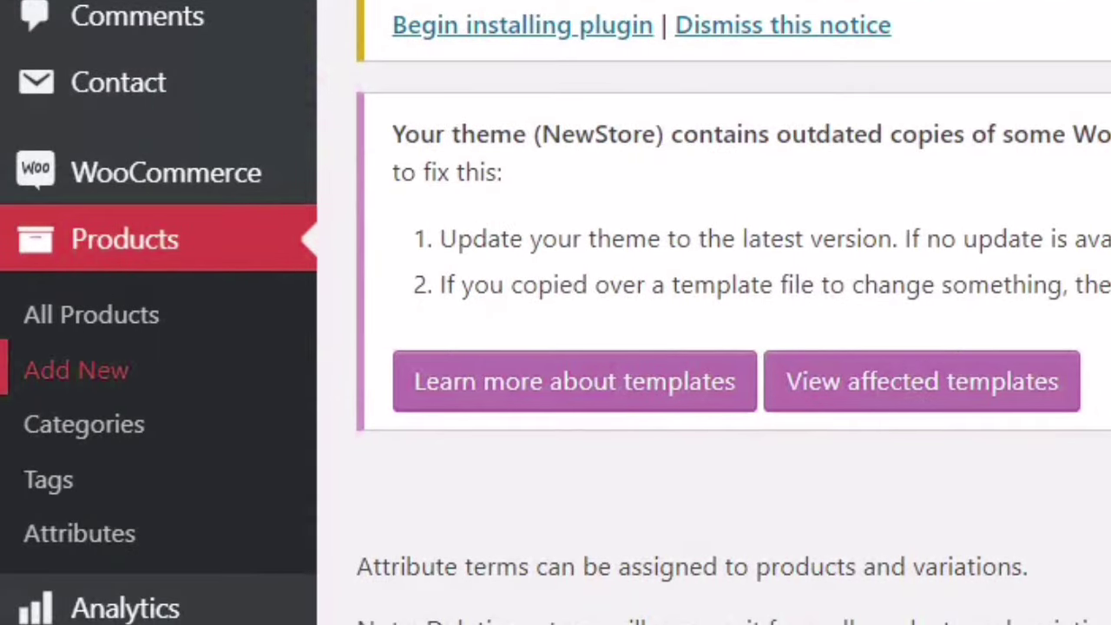
pyautogui.click(120, 375)
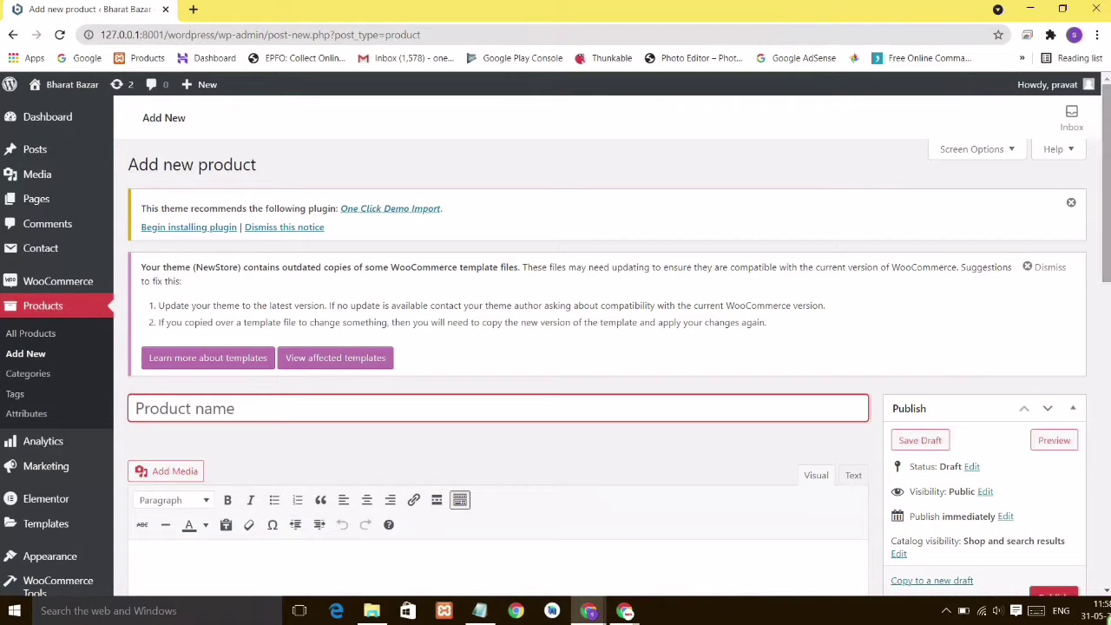
pyautogui.scroll(-3, 499, 391)
pyautogui.write('Formal Short Sleeve, Half Sleeve Solid Women Green Top')
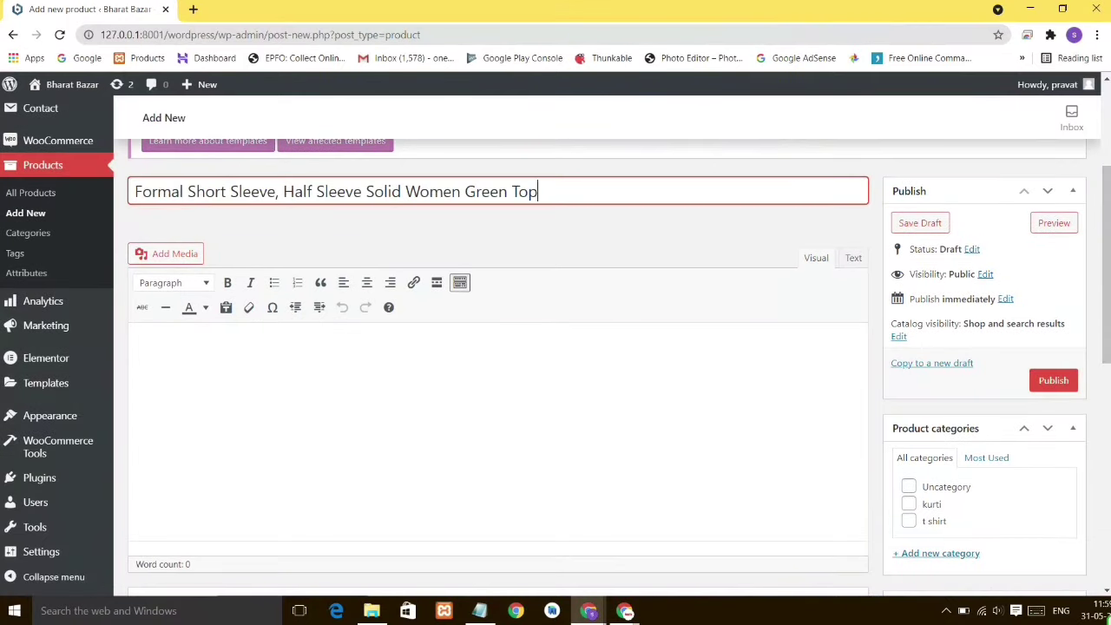
pyautogui.press('Tab')
pyautogui.write("Our all-time favorite Anarkali style Kurti has been a blessing for curvy women. This lovely floor-length Anarkali style lacework Kurti will highlight around your waist and the flared design will add to the regal appeal of your outfit. If you're looking for a semi-casual lightweight Kurti, you can opt for a similar design in lighter fabrics like Rayon or Georgette.")
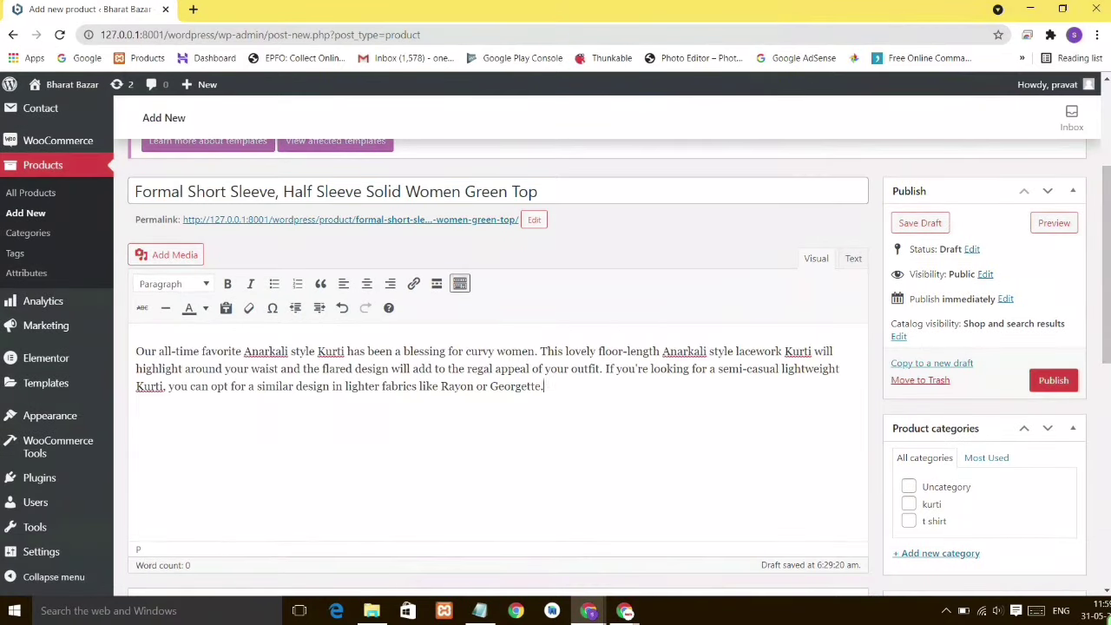
# Step: Set the product type to Variable product and enter the SKU WFS112
pyautogui.scroll(-5, 499, 390)
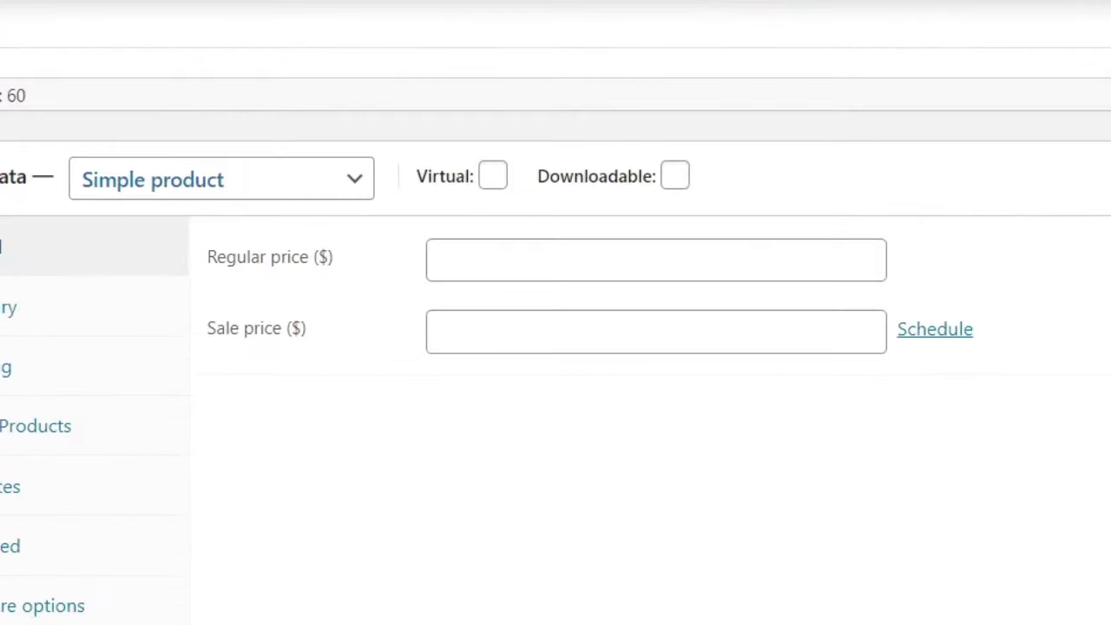
pyautogui.click(352, 177)
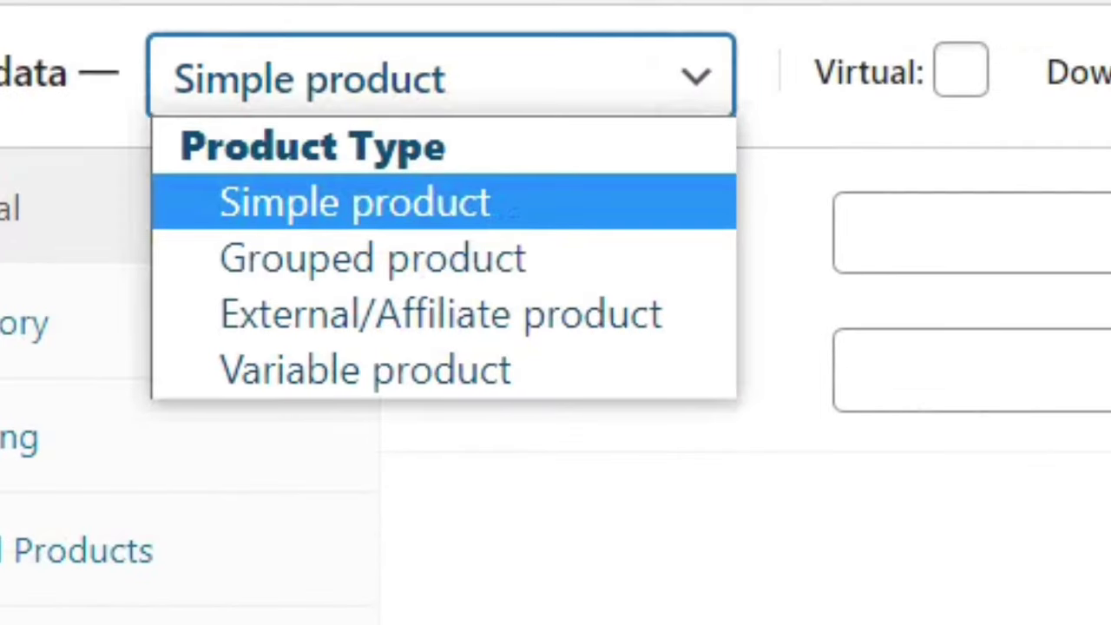
pyautogui.click(366, 371)
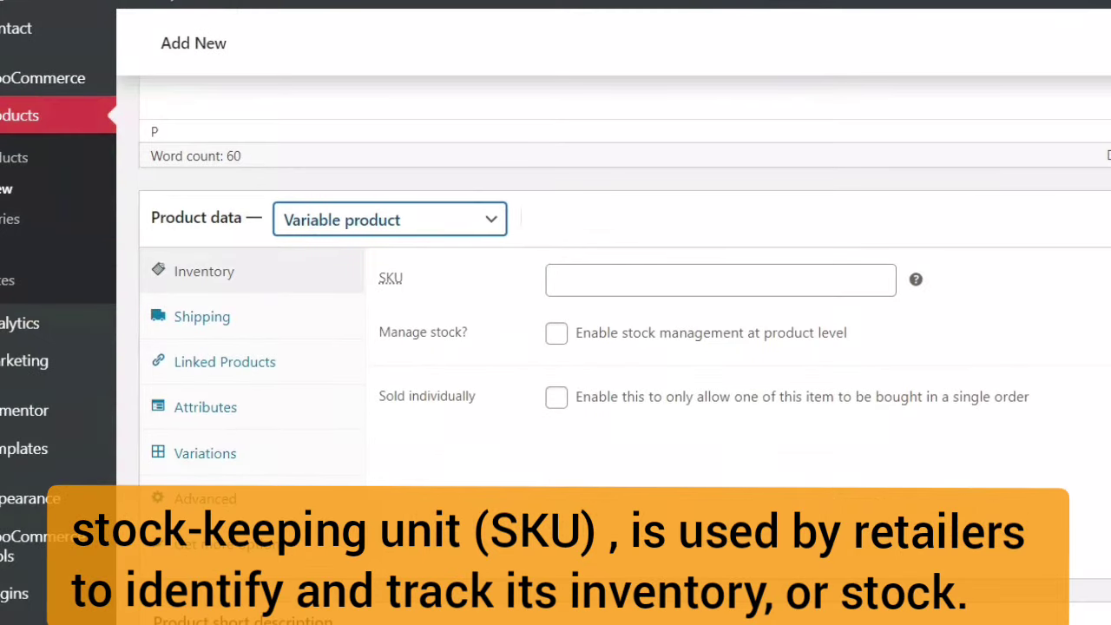
pyautogui.click(721, 280)
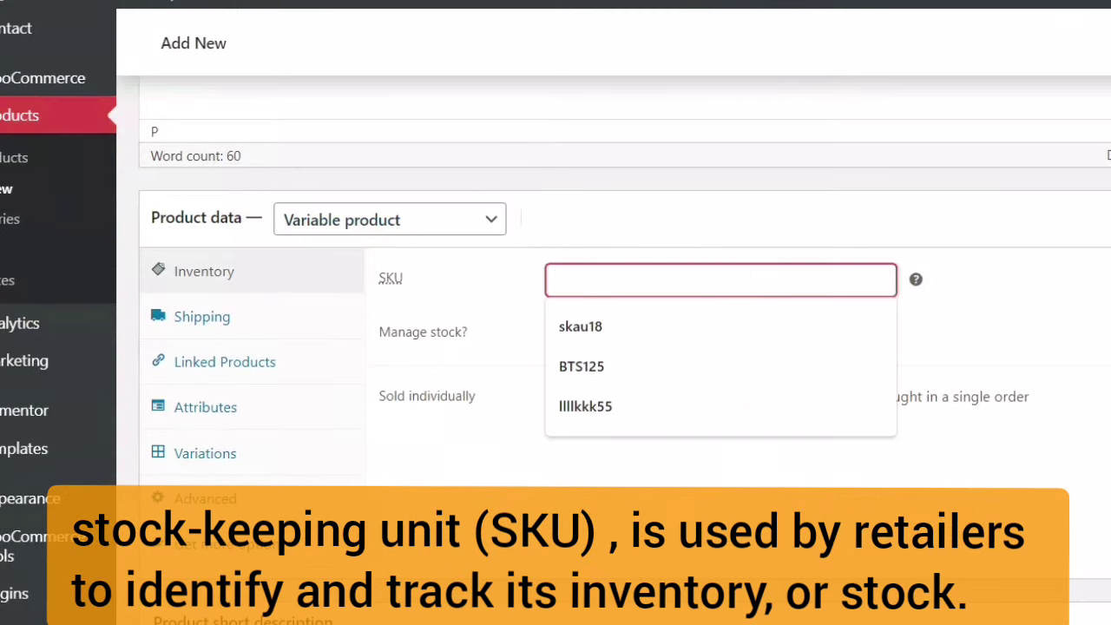
pyautogui.write('B')
pyautogui.press('BackSpace')
pyautogui.write('WFS')
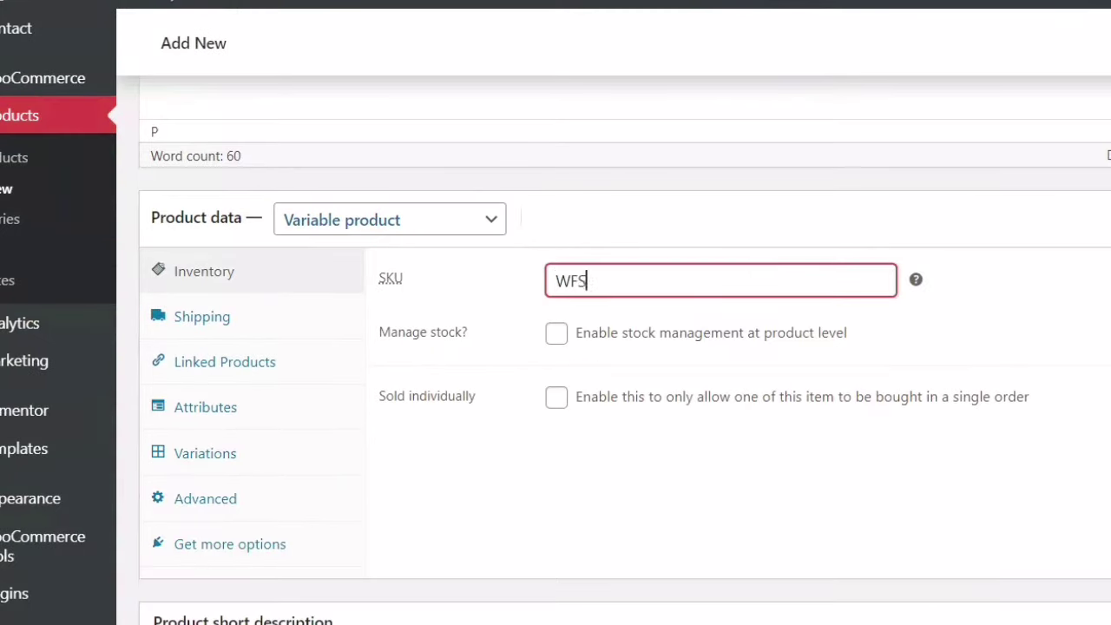
pyautogui.write('112')
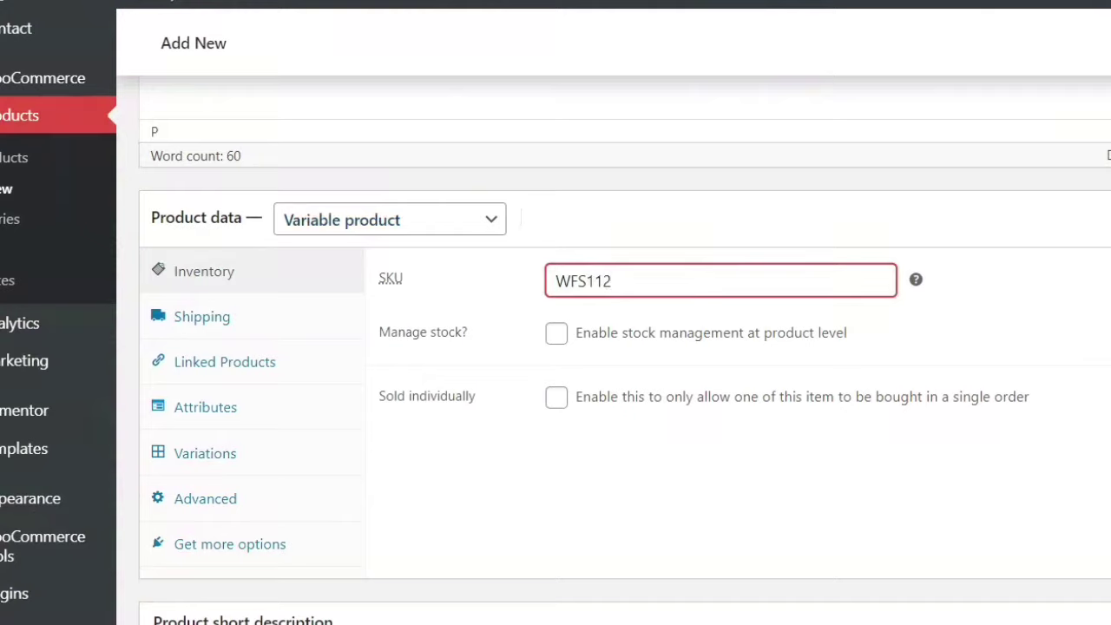
# Step: Add the Color attribute to the product's attributes
pyautogui.click(205, 408)
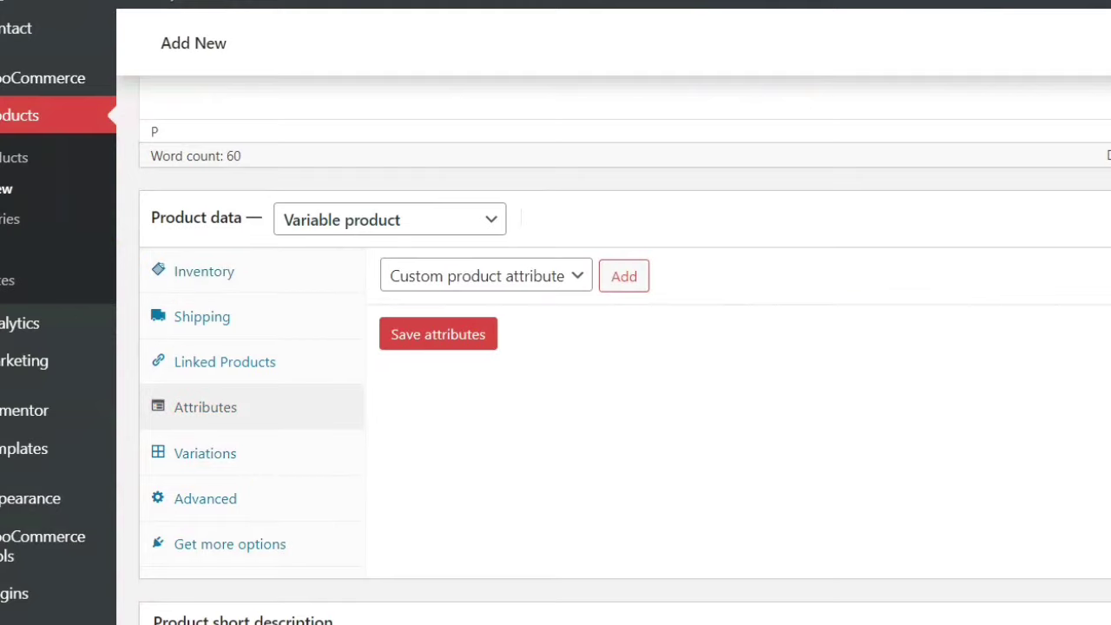
pyautogui.click(573, 276)
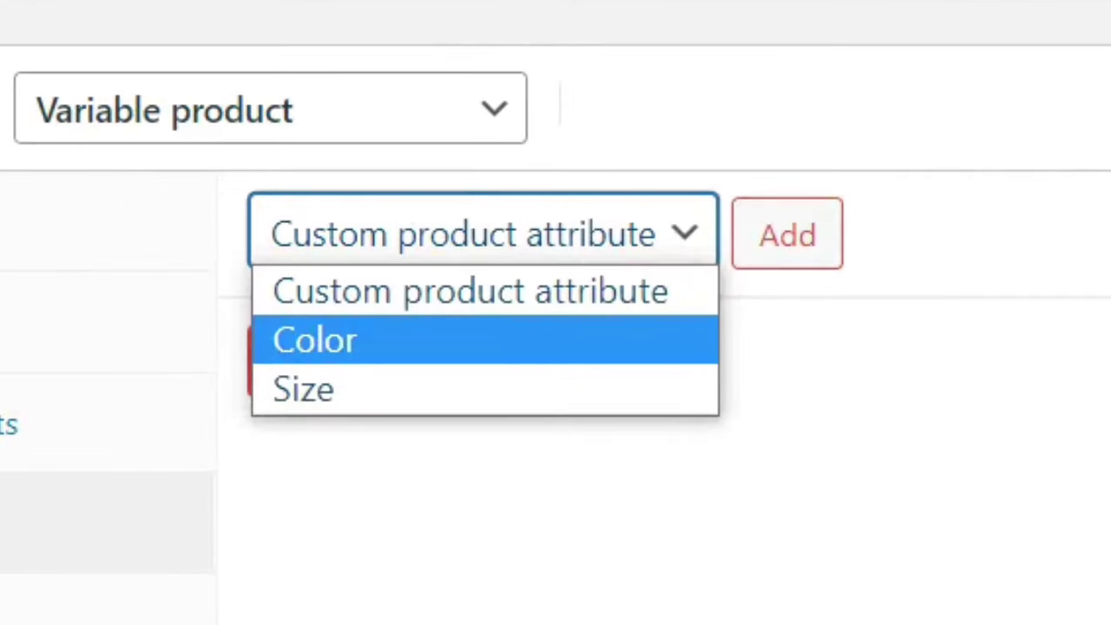
pyautogui.click(485, 339)
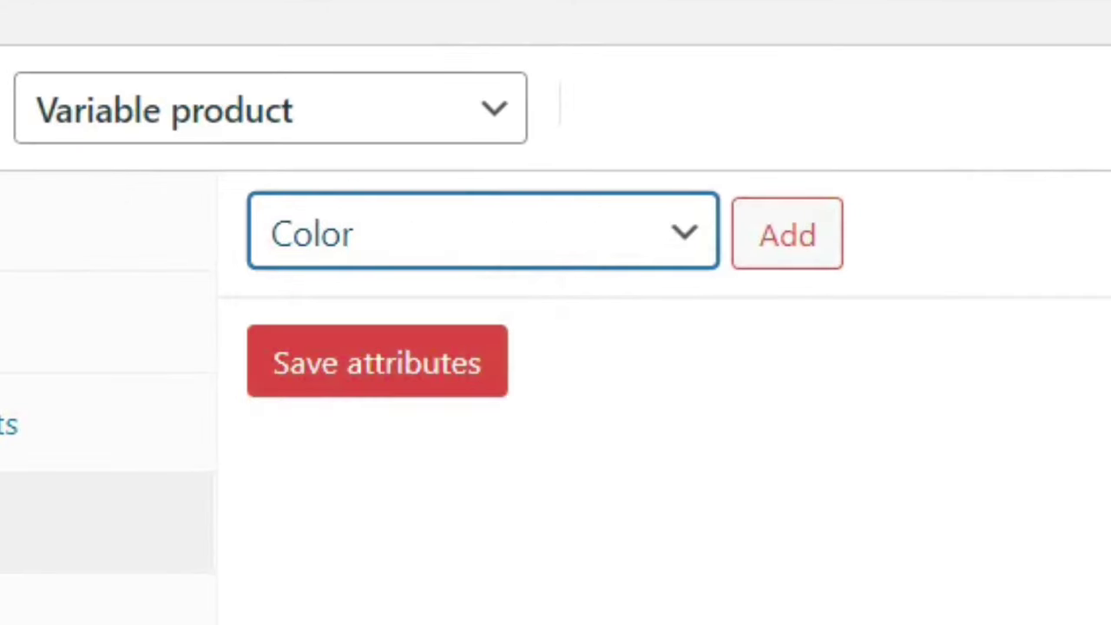
pyautogui.click(787, 235)
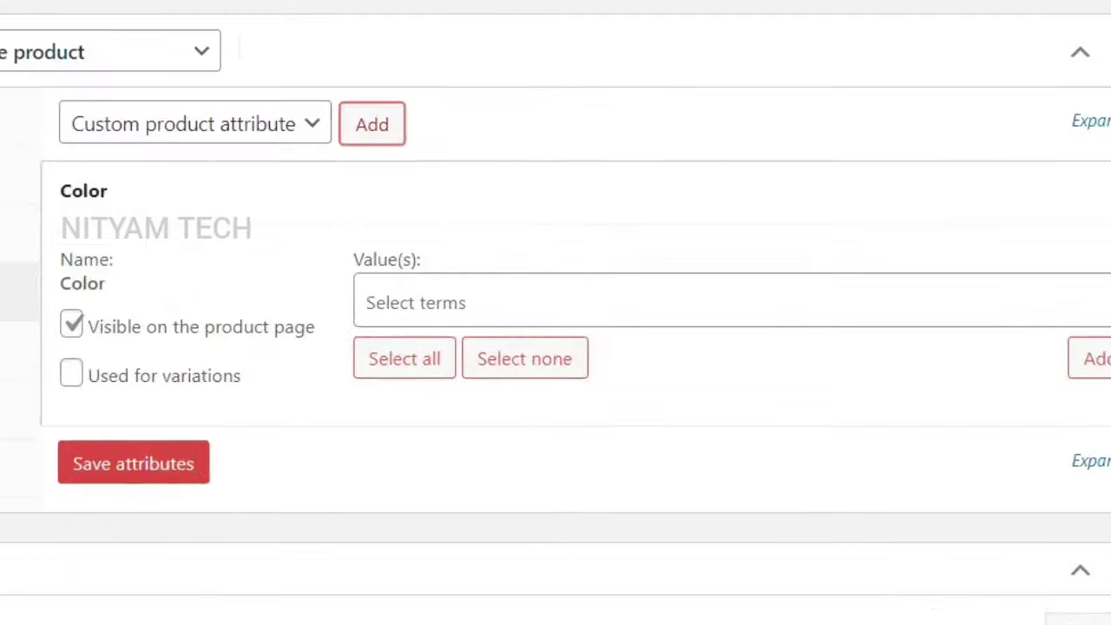
# Step: Use the Color attribute for variations, hide it on the product page, include all its terms and save the attributes
pyautogui.click(71, 373)
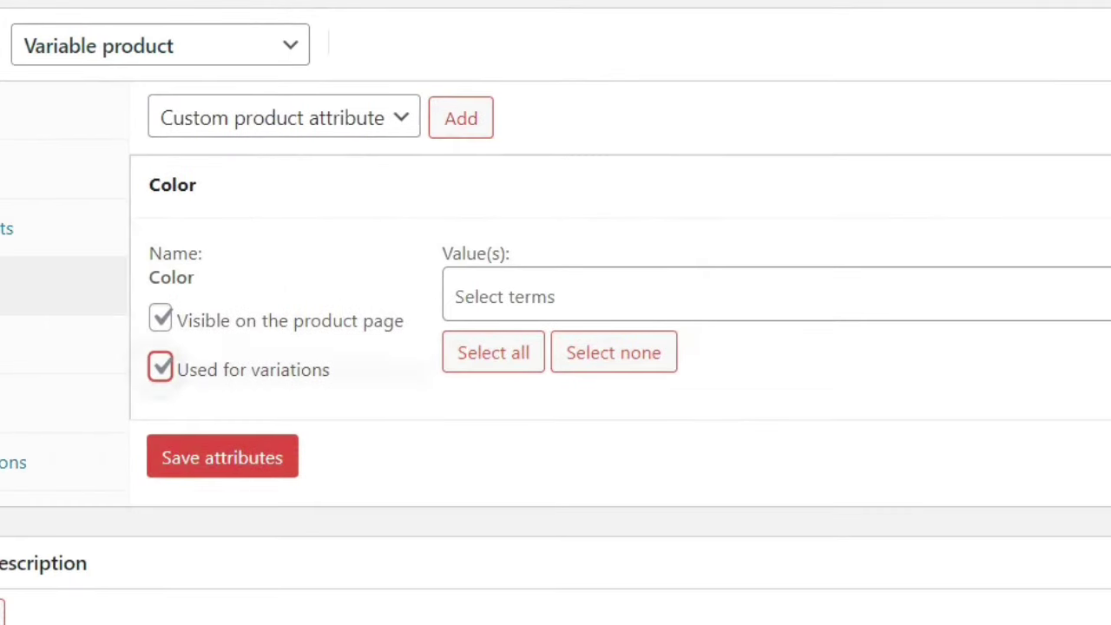
pyautogui.click(160, 318)
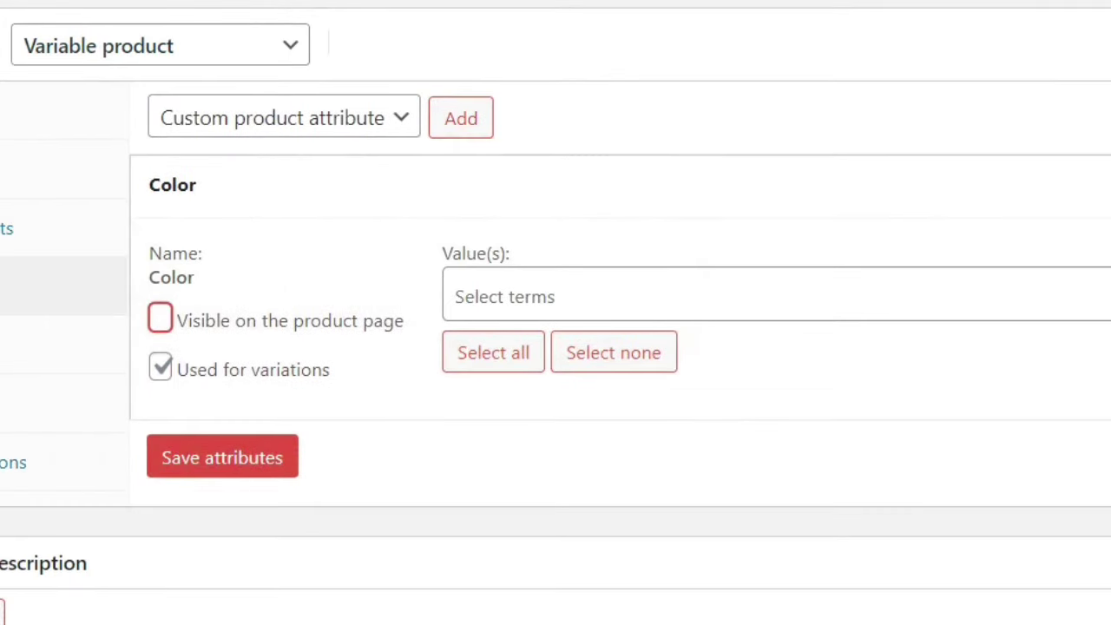
pyautogui.click(503, 351)
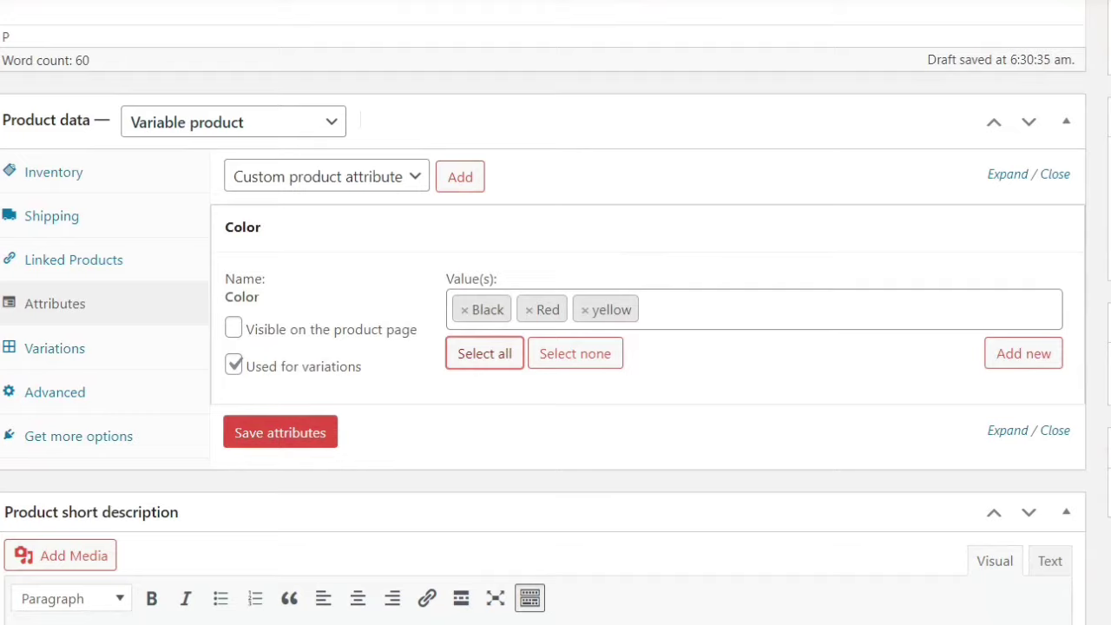
pyautogui.click(299, 437)
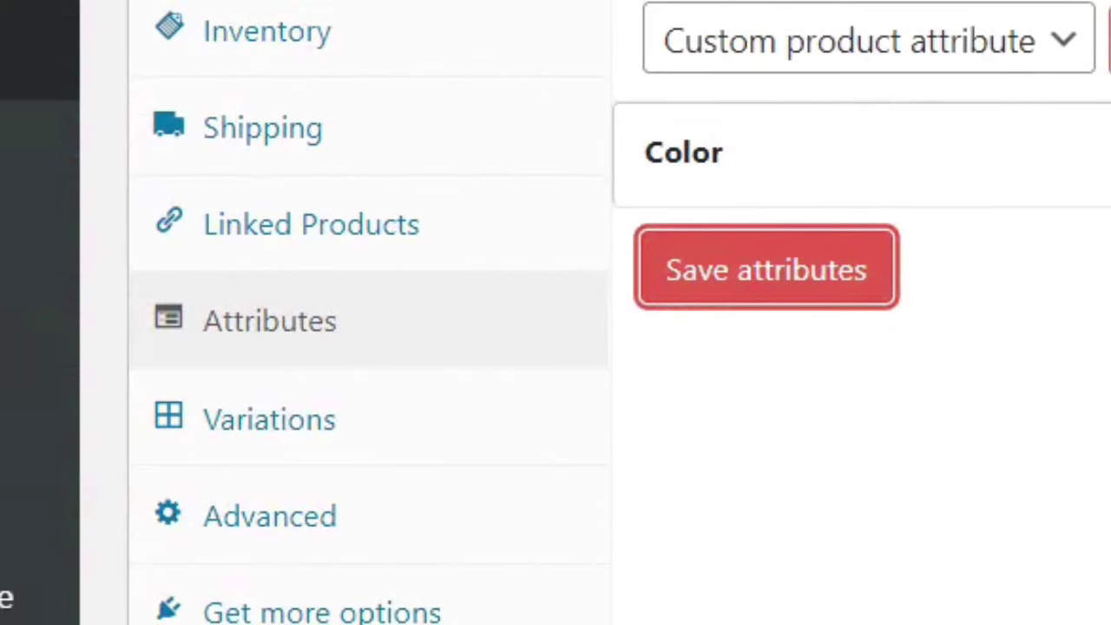
# Step: Add a variation to the product and set its color to yellow
pyautogui.click(371, 422)
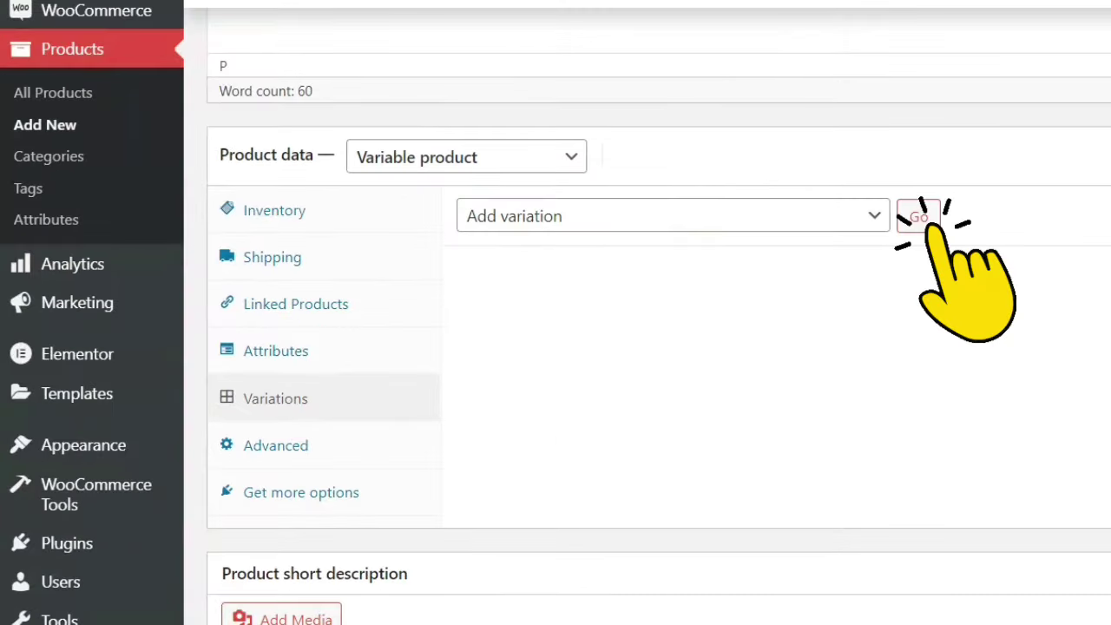
pyautogui.click(922, 219)
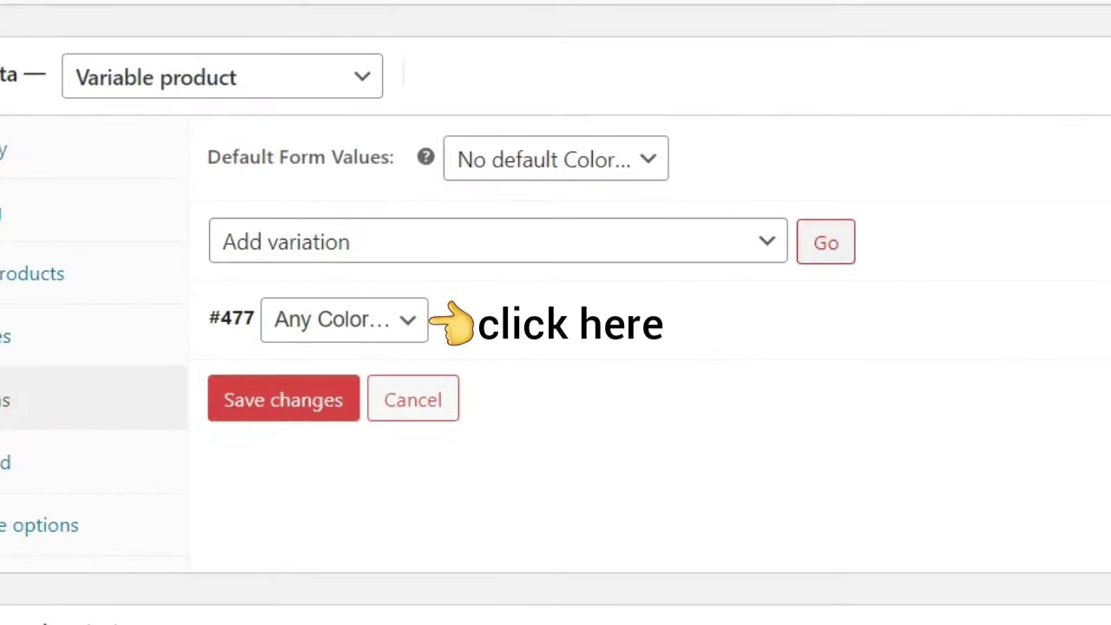
pyautogui.click(345, 320)
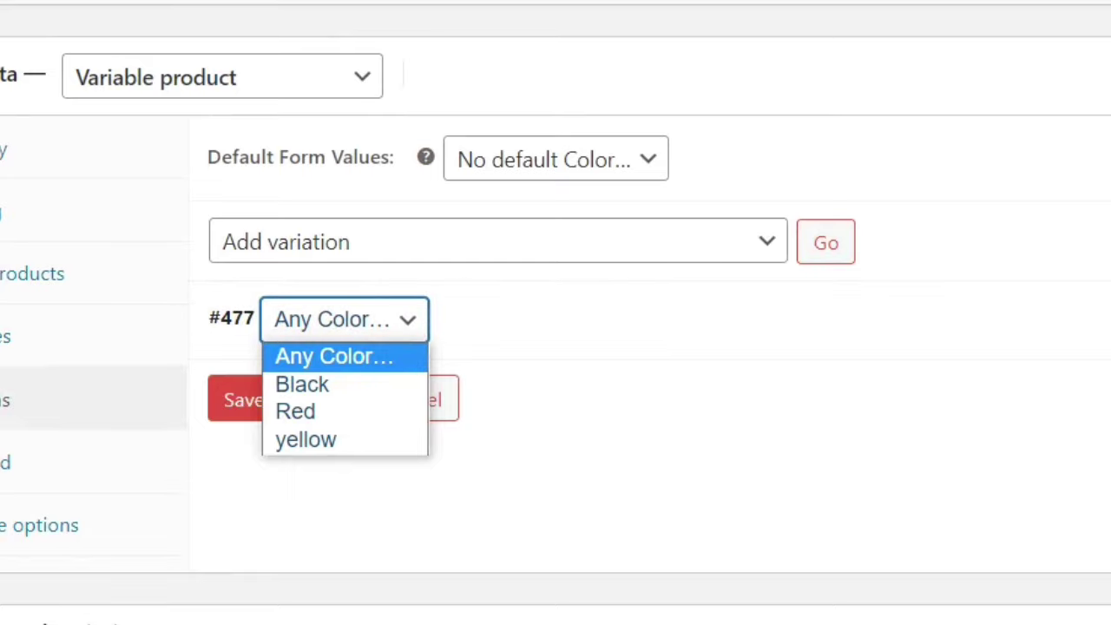
pyautogui.click(295, 411)
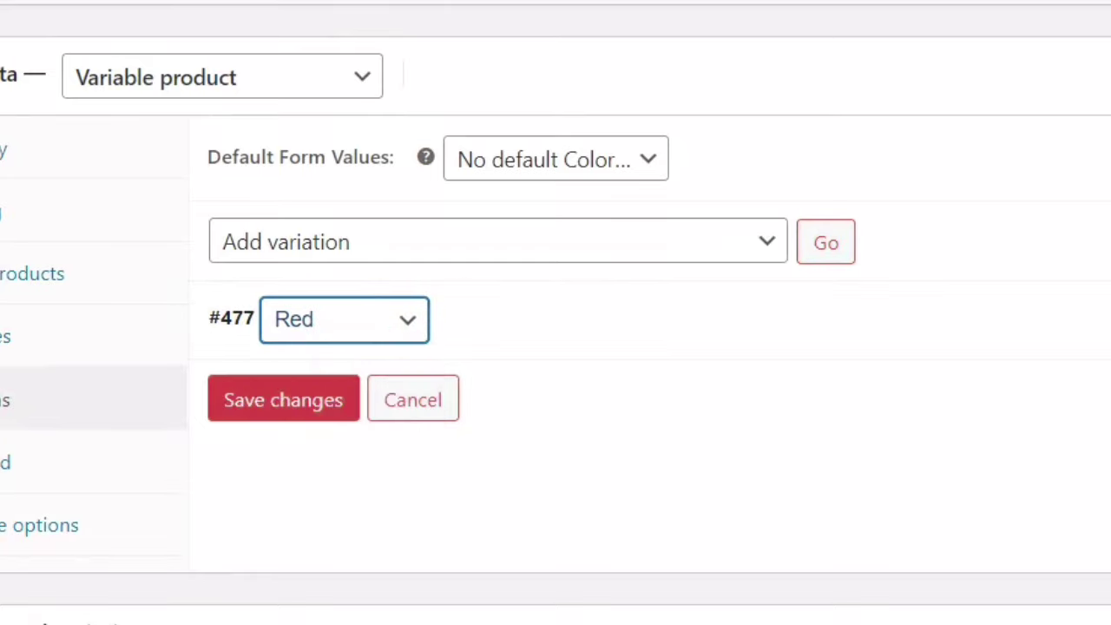
pyautogui.click(397, 319)
pyautogui.click(306, 439)
# Step: Open the yellow variation's details and upload the background-removed yellow shirt picture (xxl-anshu34, removebg) for its image
pyautogui.click(670, 325)
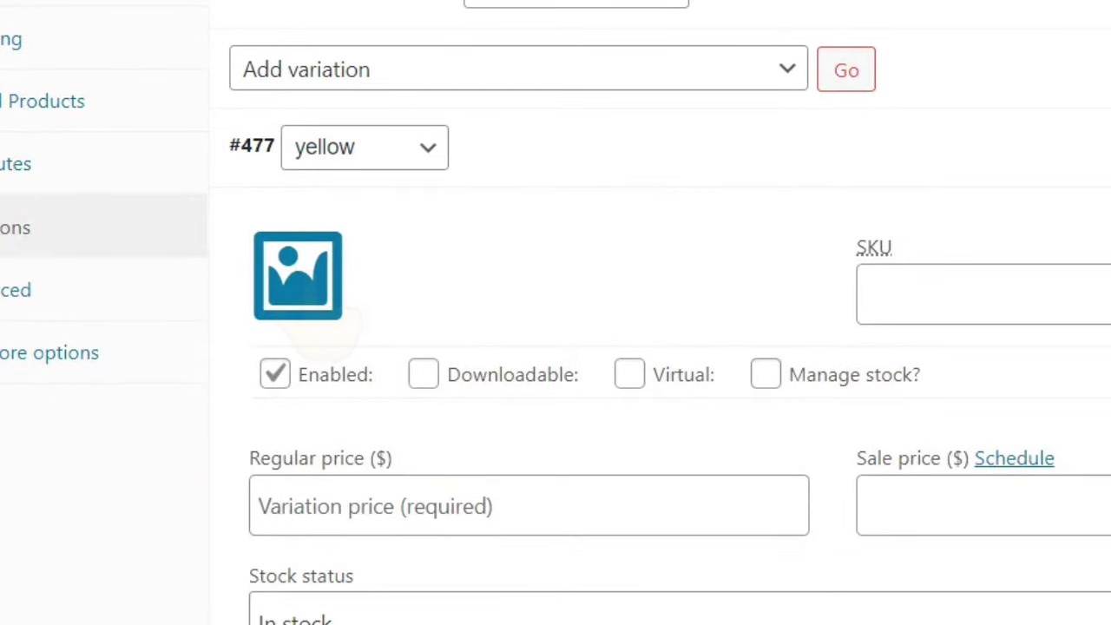
pyautogui.click(299, 286)
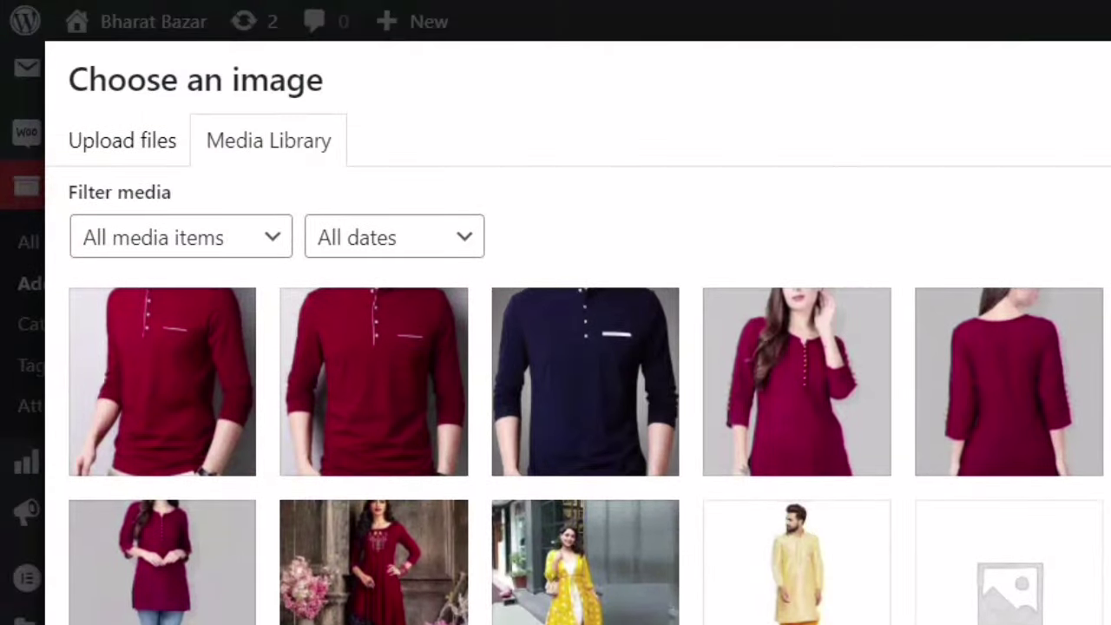
pyautogui.click(60, 145)
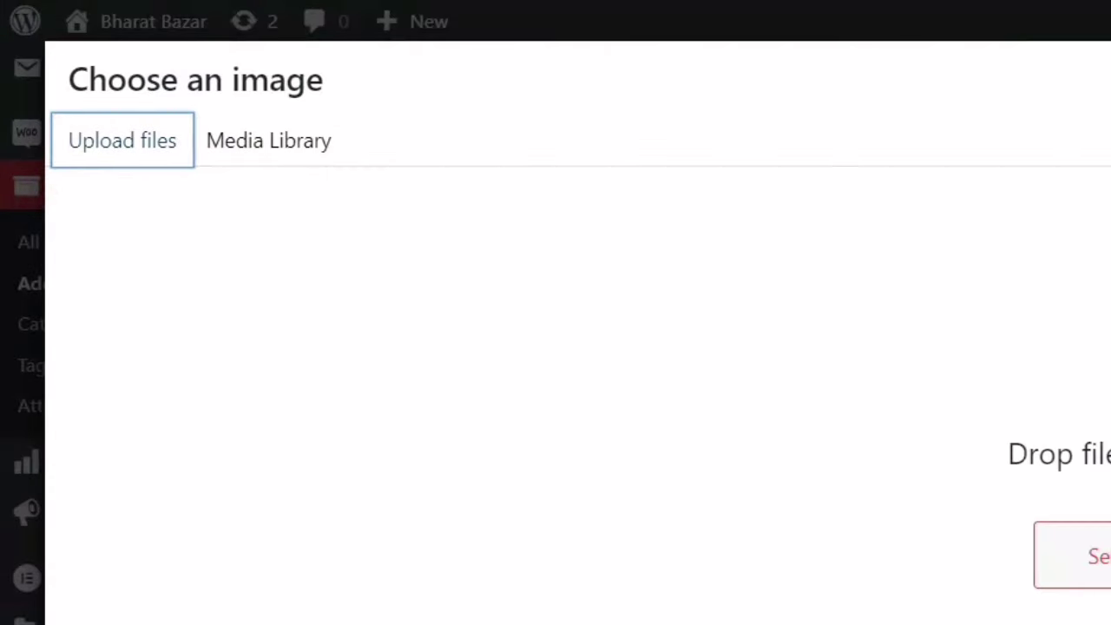
pyautogui.click(703, 441)
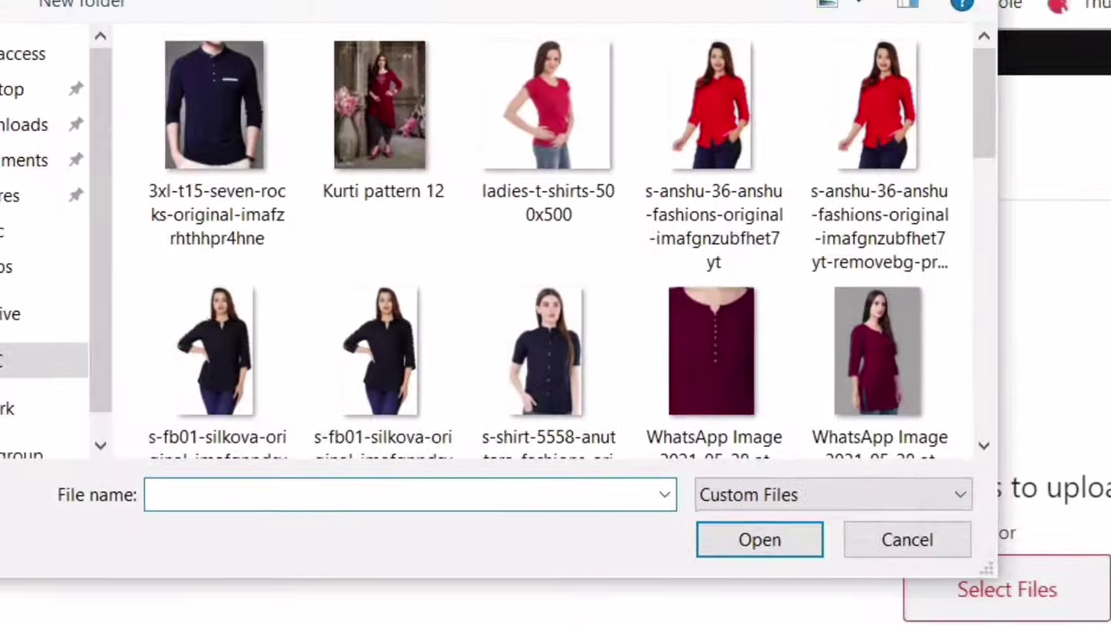
pyautogui.scroll(-10, 552, 248)
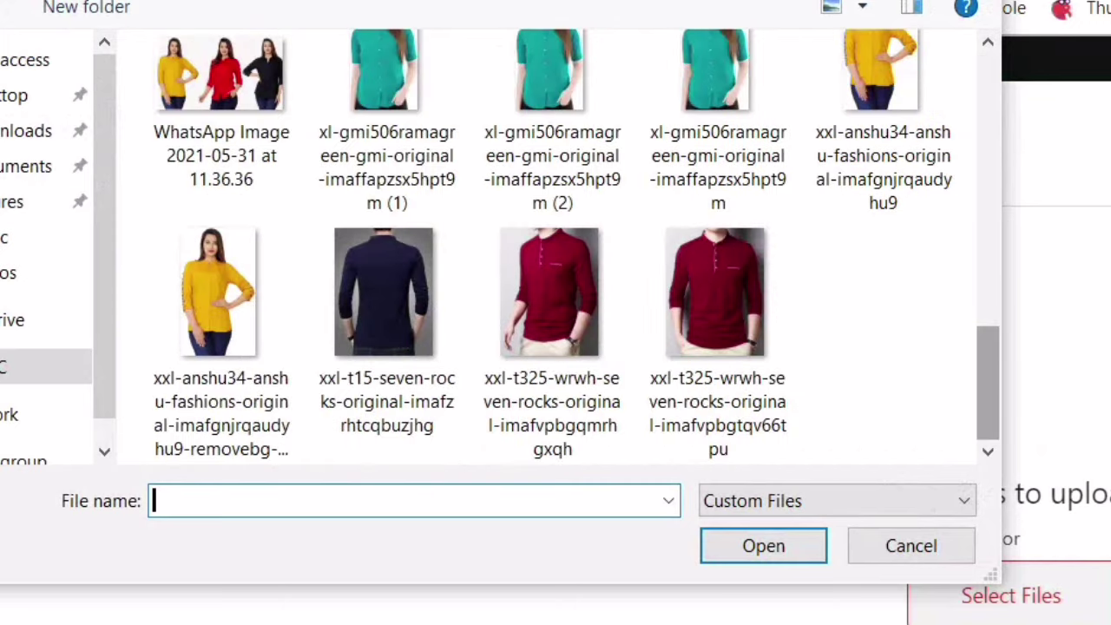
pyautogui.click(217, 348)
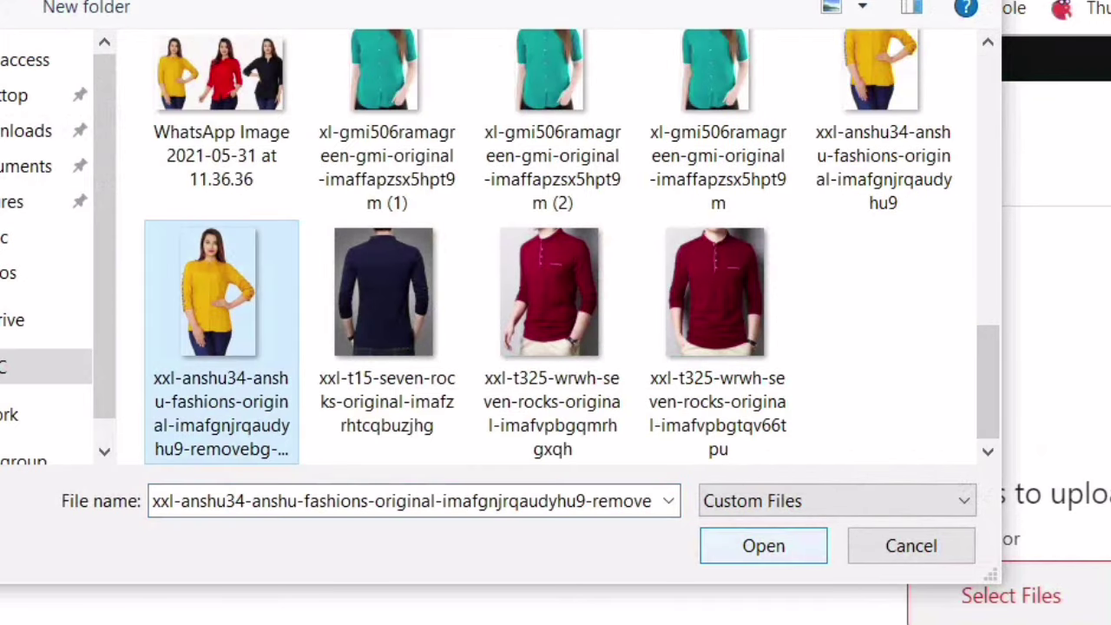
pyautogui.click(764, 546)
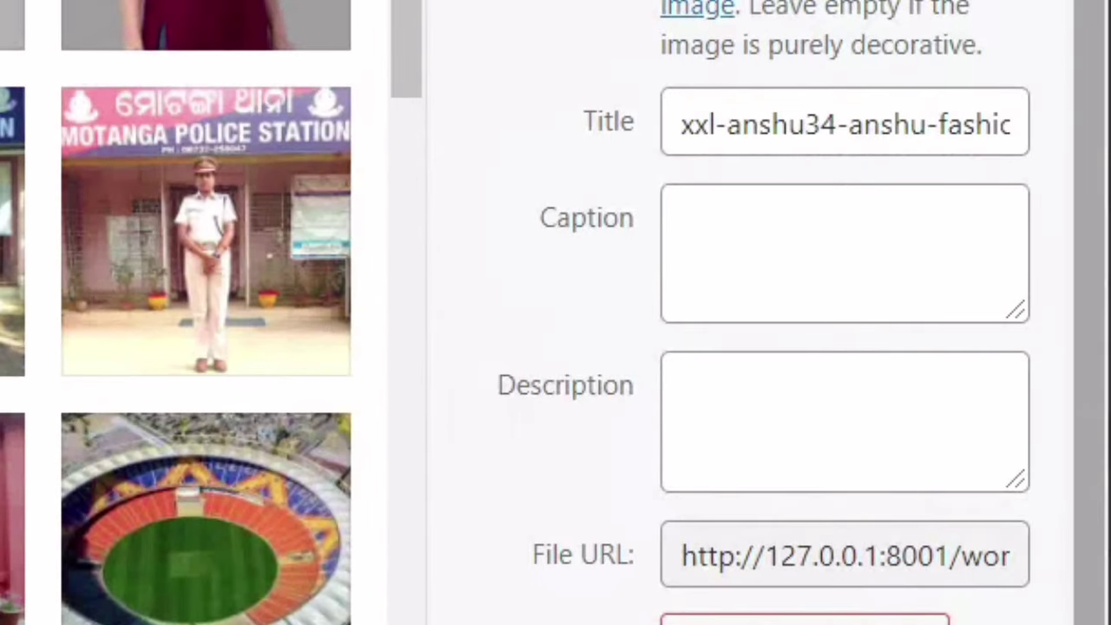
# Step: Enter "ladies sleeve" as the caption of the uploaded yellow shirt image
pyautogui.click(845, 421)
pyautogui.click(845, 252)
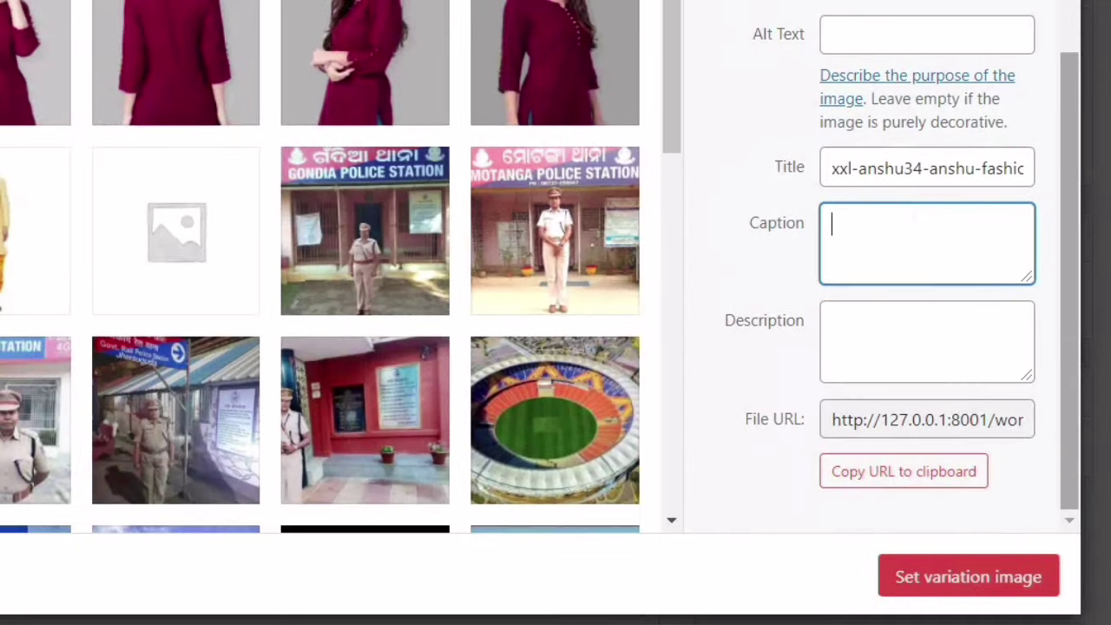
pyautogui.write('woo')
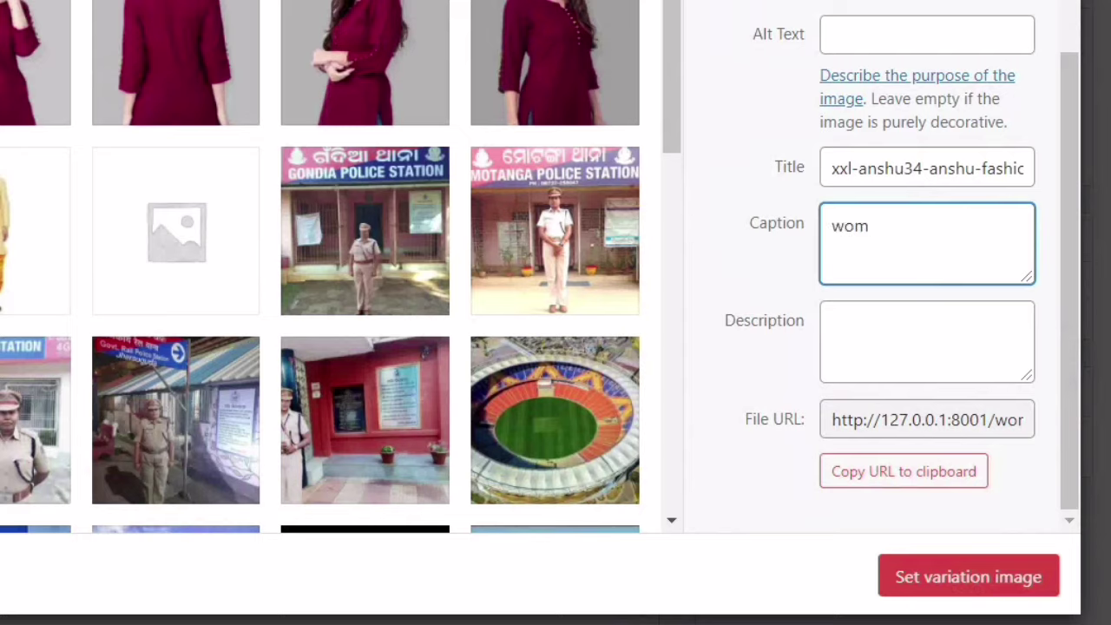
pyautogui.press('BackSpace')
pyautogui.press('BackSpace')
pyautogui.press('BackSpace')
pyautogui.write('ladies sleeve')
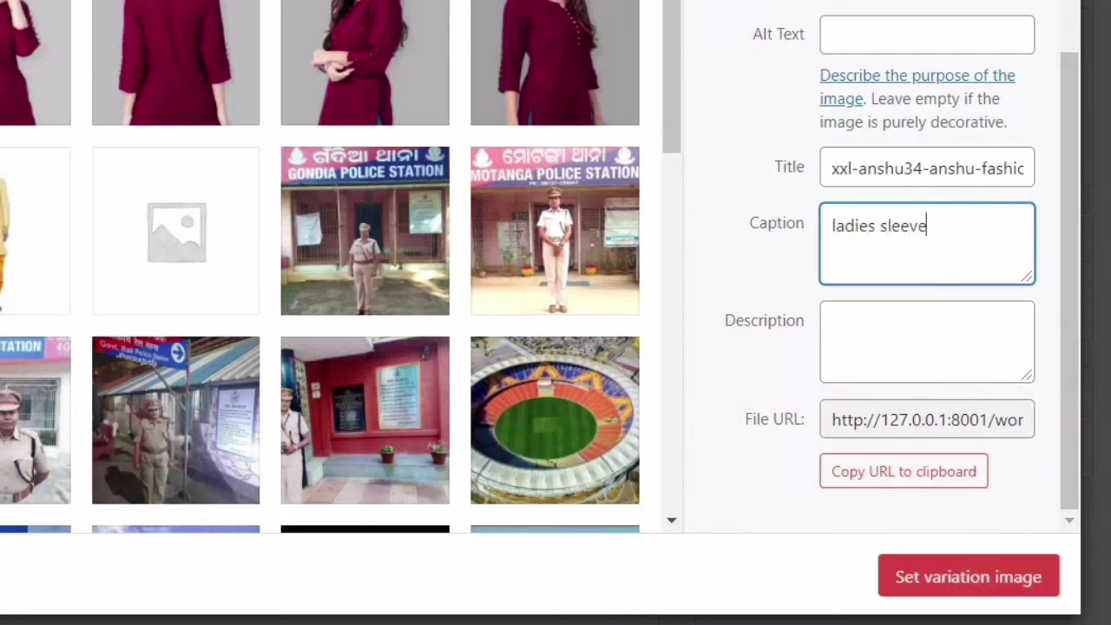
# Step: Replace the image title with "yellow sleeve" and set the picture as the yellow variation's image
pyautogui.click(927, 342)
pyautogui.click(922, 168)
pyautogui.press('Right')
pyautogui.press('Right')
pyautogui.press('Right')
pyautogui.press('Right')
pyautogui.press('Right')
pyautogui.press('Right')
pyautogui.press('Right')
pyautogui.press('Right')
pyautogui.press('Right')
pyautogui.press('Right')
pyautogui.press('Right')
pyautogui.press('Right')
pyautogui.press('Right')
pyautogui.press('Right')
pyautogui.press('Right')
pyautogui.press('Right')
pyautogui.press('Right')
pyautogui.press('Right')
pyautogui.press('Right')
pyautogui.press('Right')
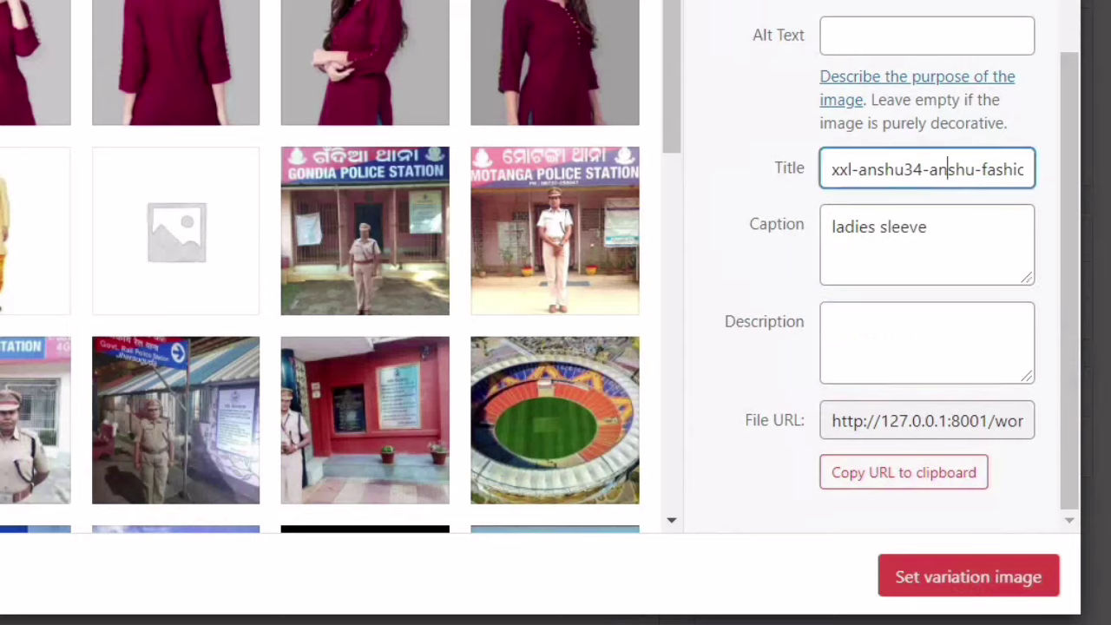
pyautogui.hotkey('ctrl', 'a')
pyautogui.press('BackSpace')
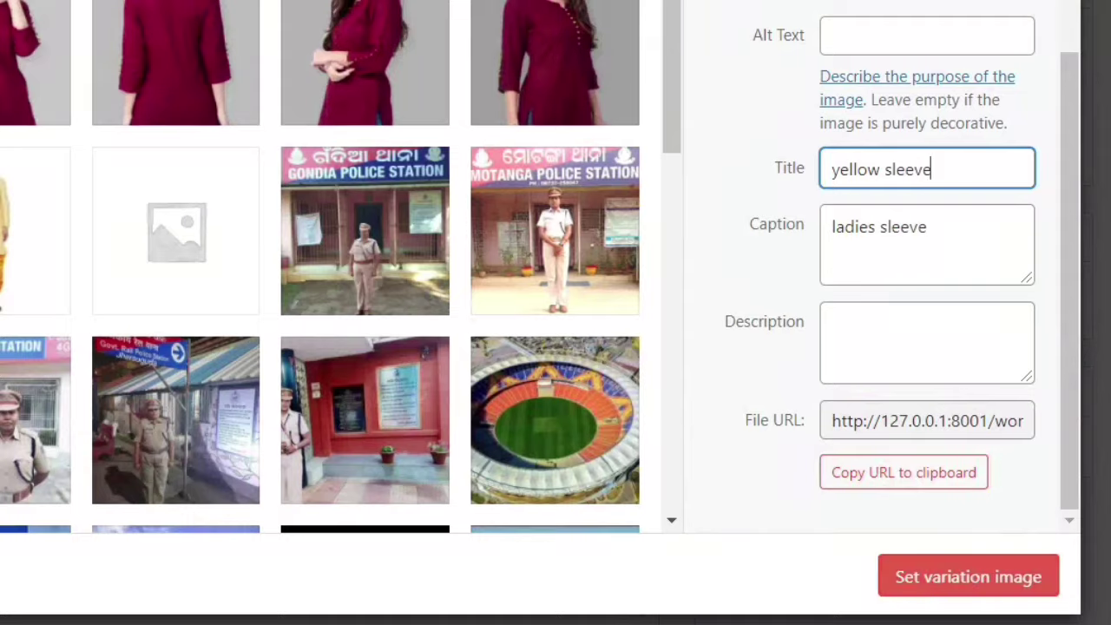
pyautogui.click(968, 576)
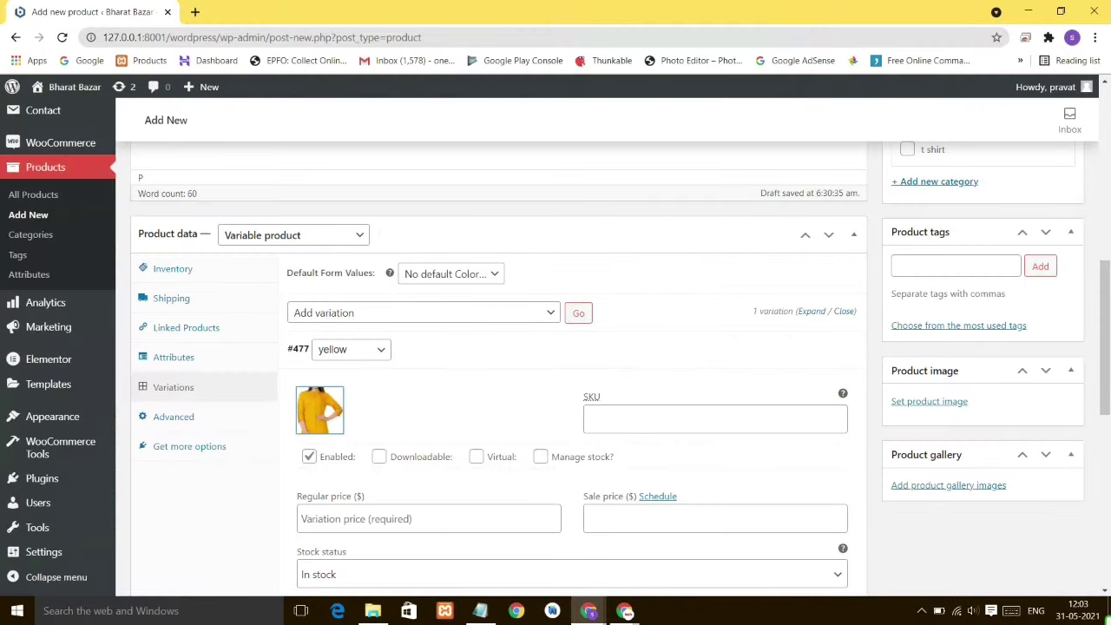
# Step: Set the yellow variation's regular price to 899 and its sale price to 599, without a sale schedule
pyautogui.scroll(-3, 555, 364)
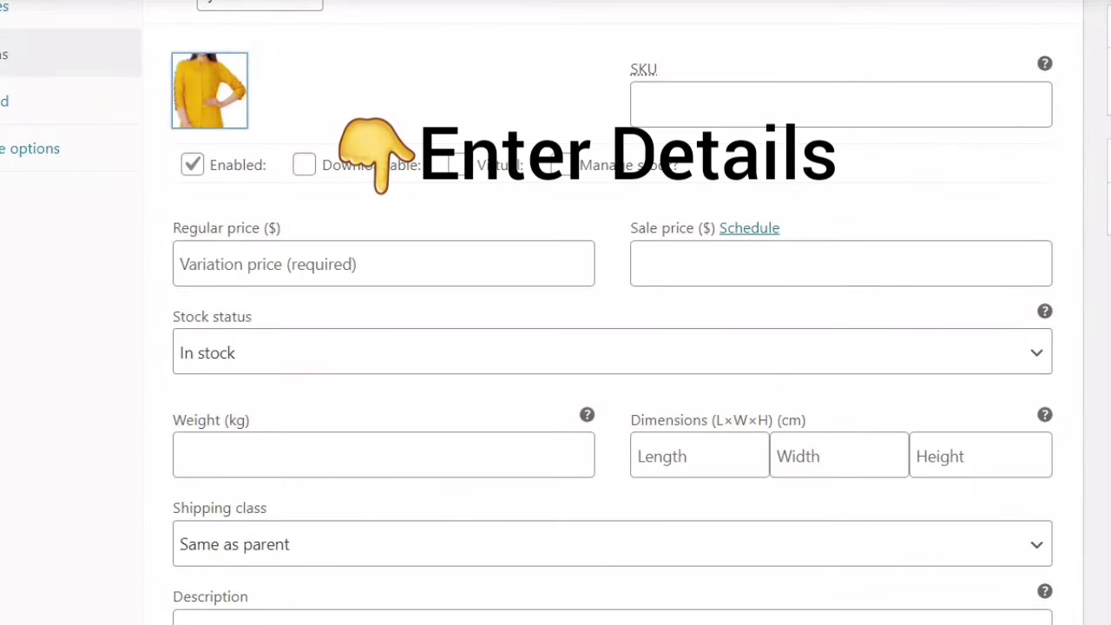
pyautogui.write('899')
pyautogui.press('Tab')
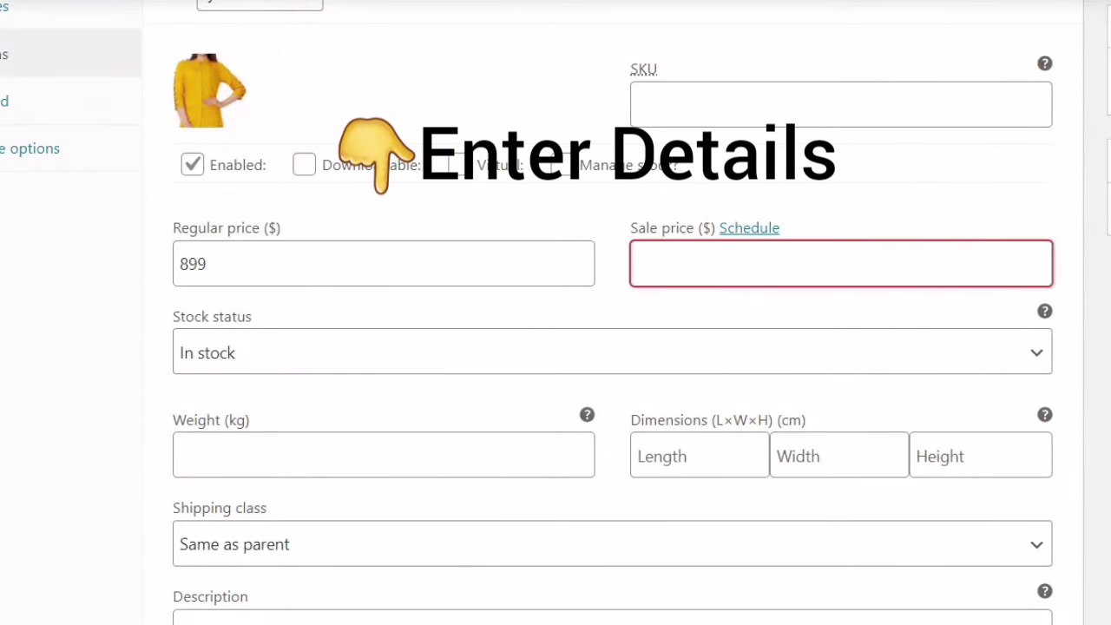
pyautogui.click(749, 228)
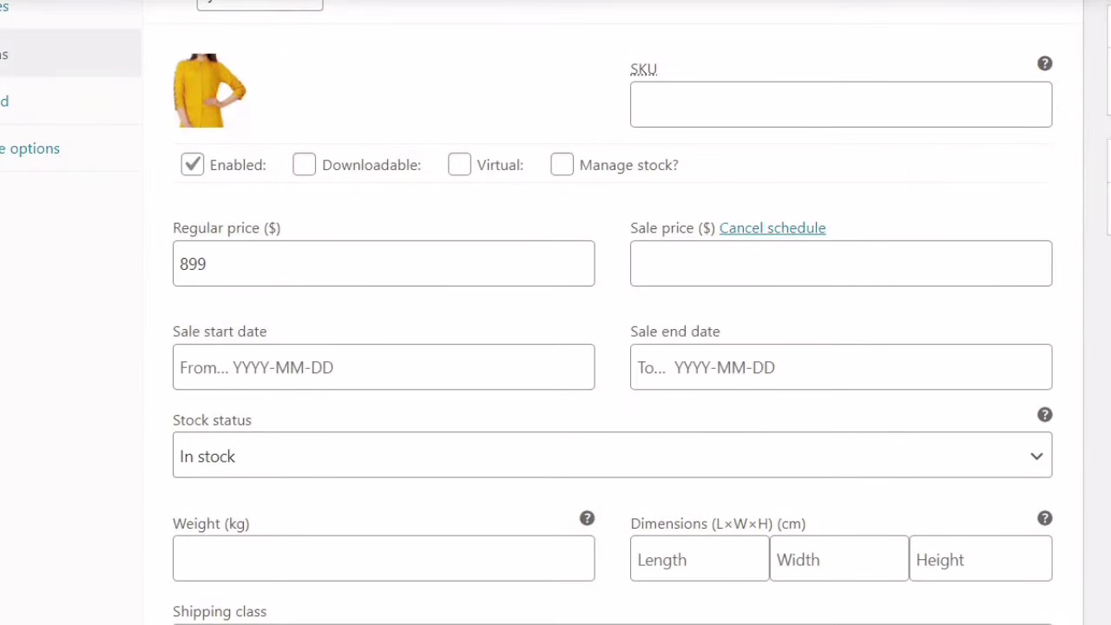
pyautogui.click(772, 228)
pyautogui.click(841, 264)
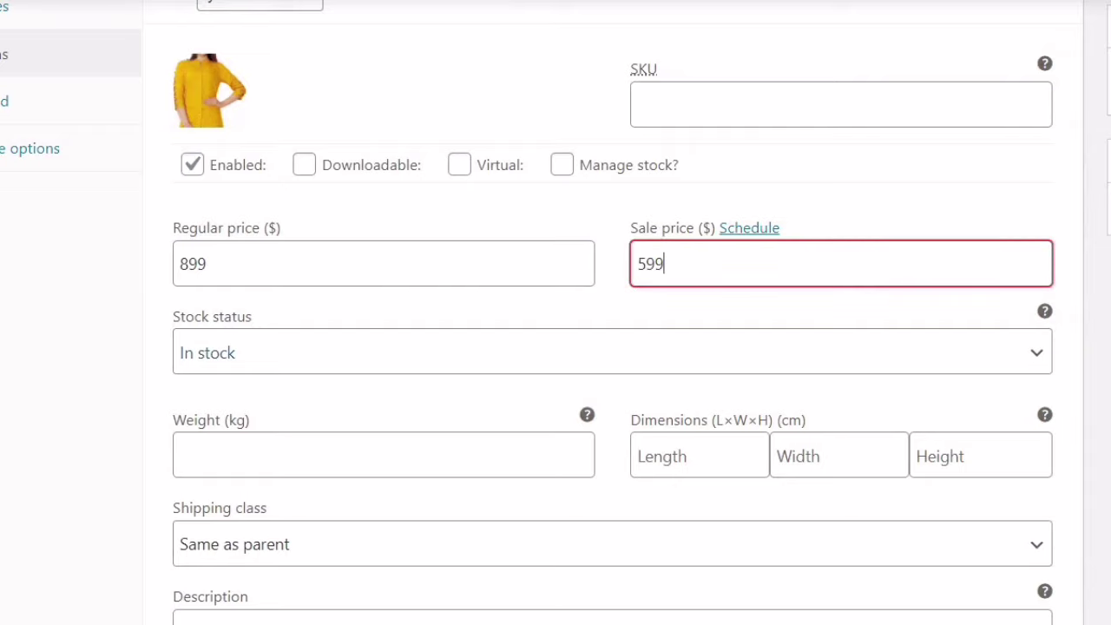
# Step: Set the yellow variation's stock status to In stock, enter the description "best sell ever" and save the variation changes
pyautogui.click(384, 455)
pyautogui.scroll(-2, 612, 347)
pyautogui.click(612, 132)
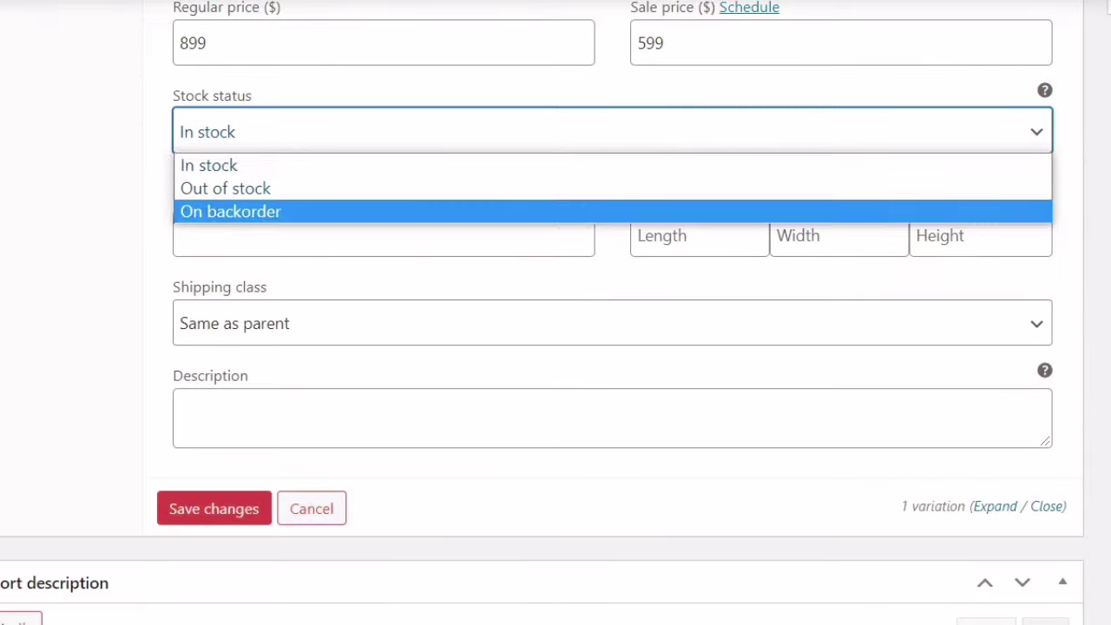
pyautogui.click(383, 165)
pyautogui.click(384, 234)
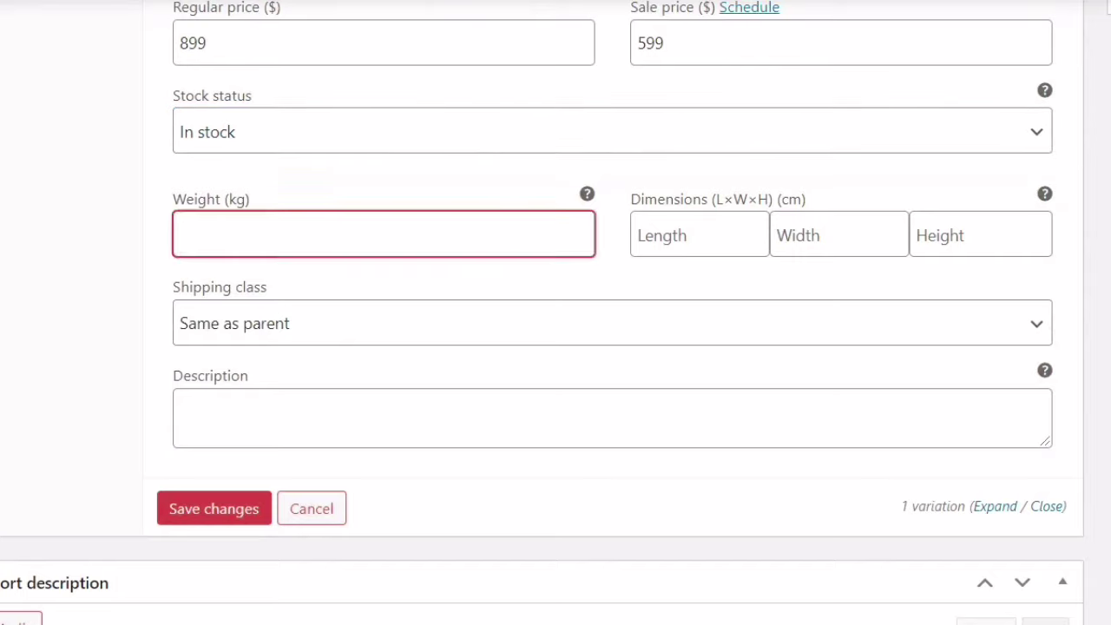
pyautogui.click(612, 419)
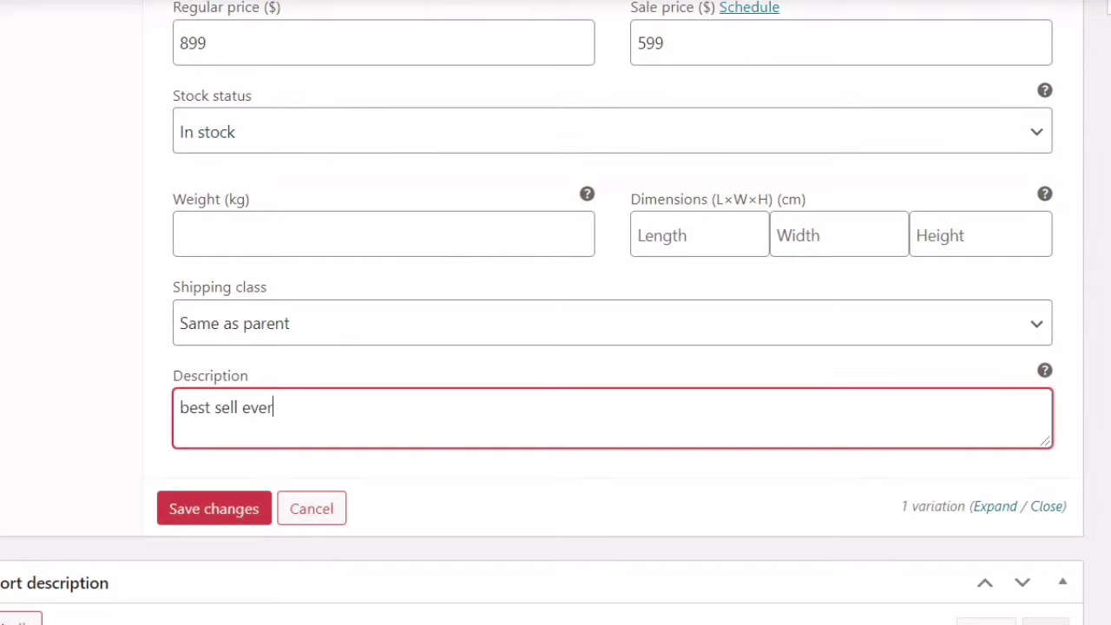
pyautogui.click(214, 508)
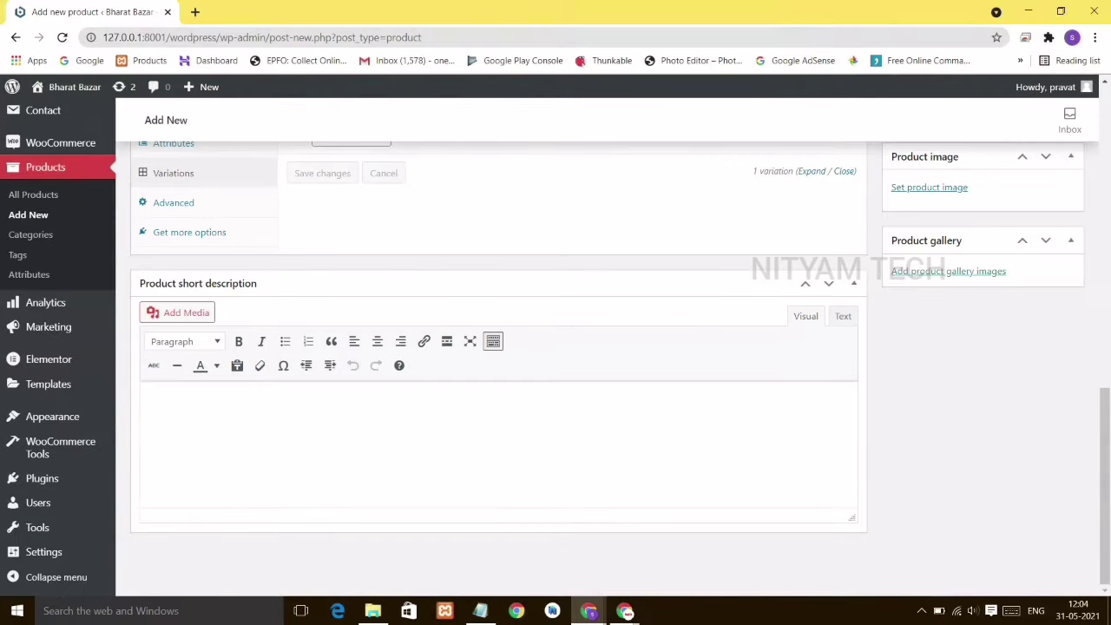
# Step: Add another variation to the product and set its color to Red
pyautogui.moveTo(1105, 490); pyautogui.dragTo(1105, 395)
pyautogui.scroll(1, 499, 390)
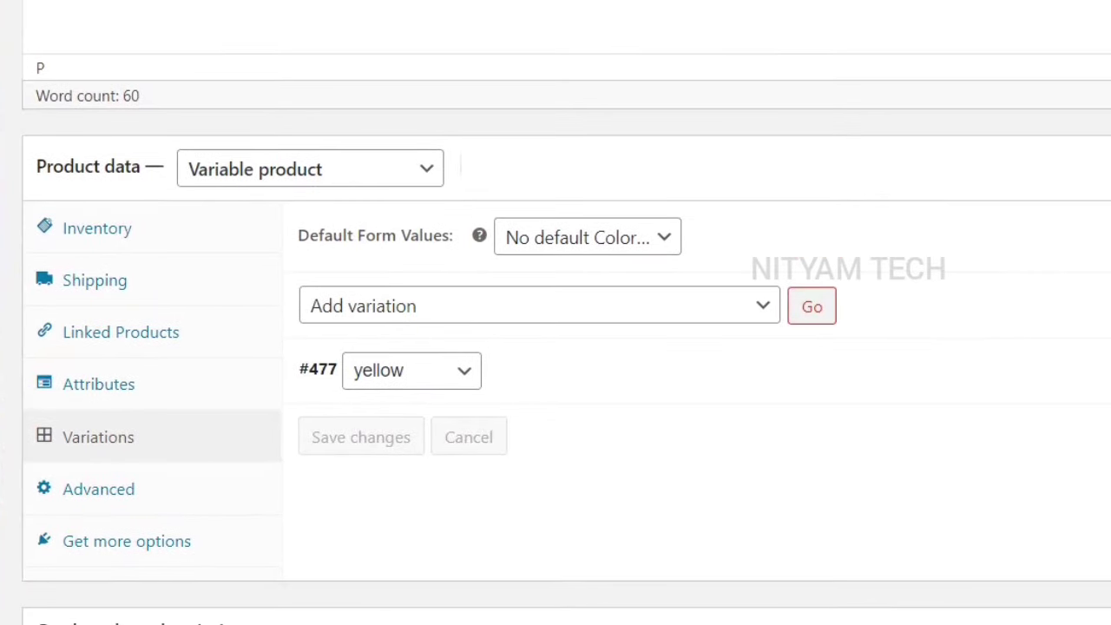
pyautogui.scroll(-3, 566, 327)
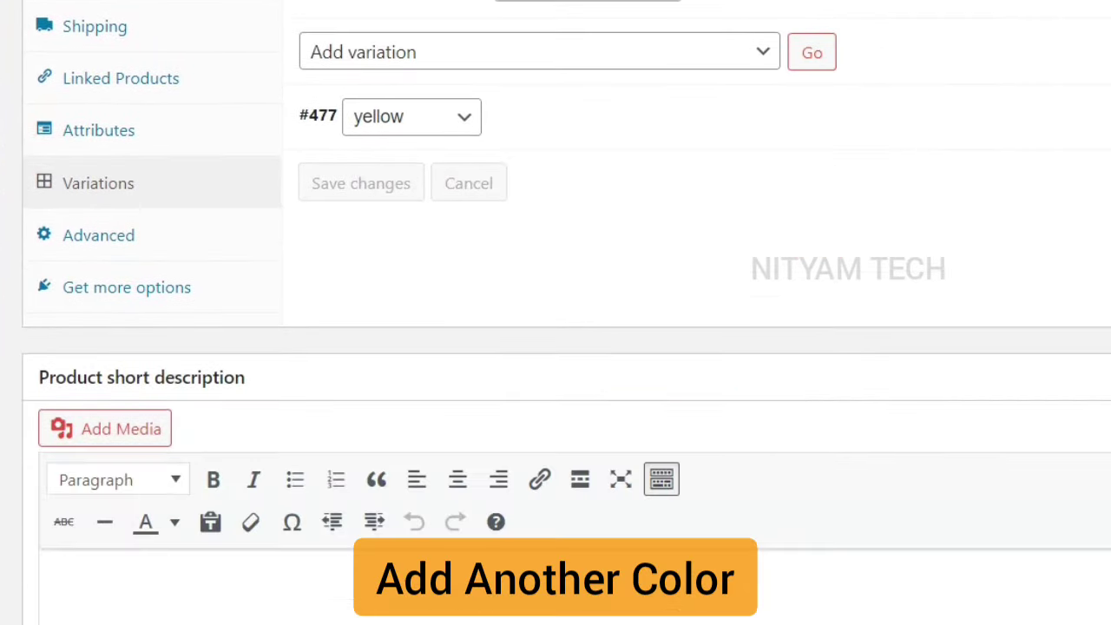
pyautogui.click(811, 52)
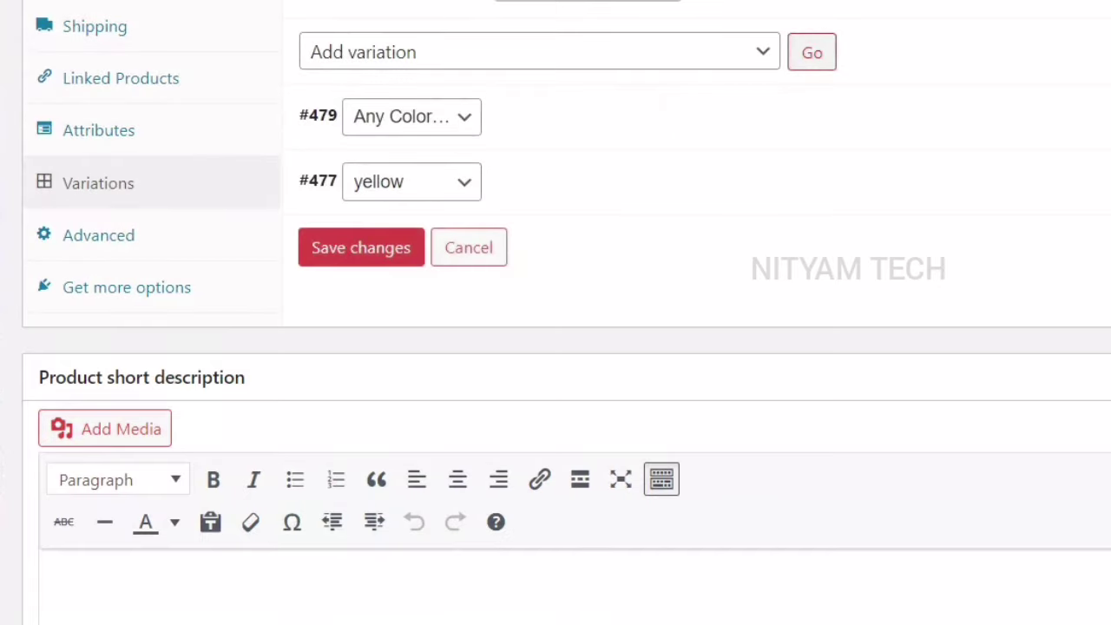
pyautogui.click(411, 116)
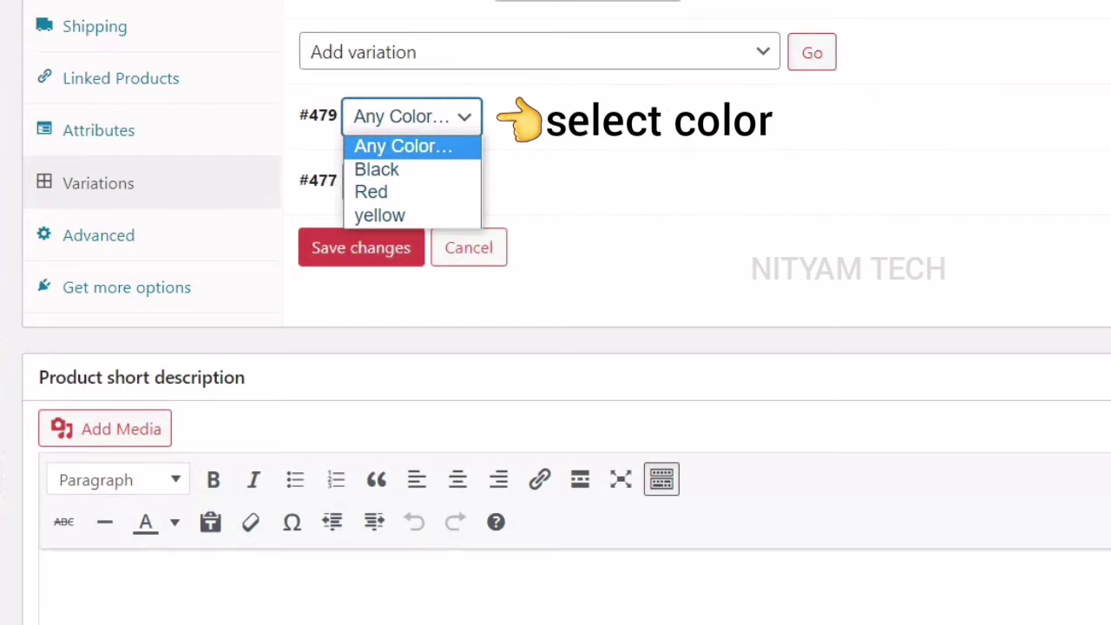
pyautogui.click(371, 192)
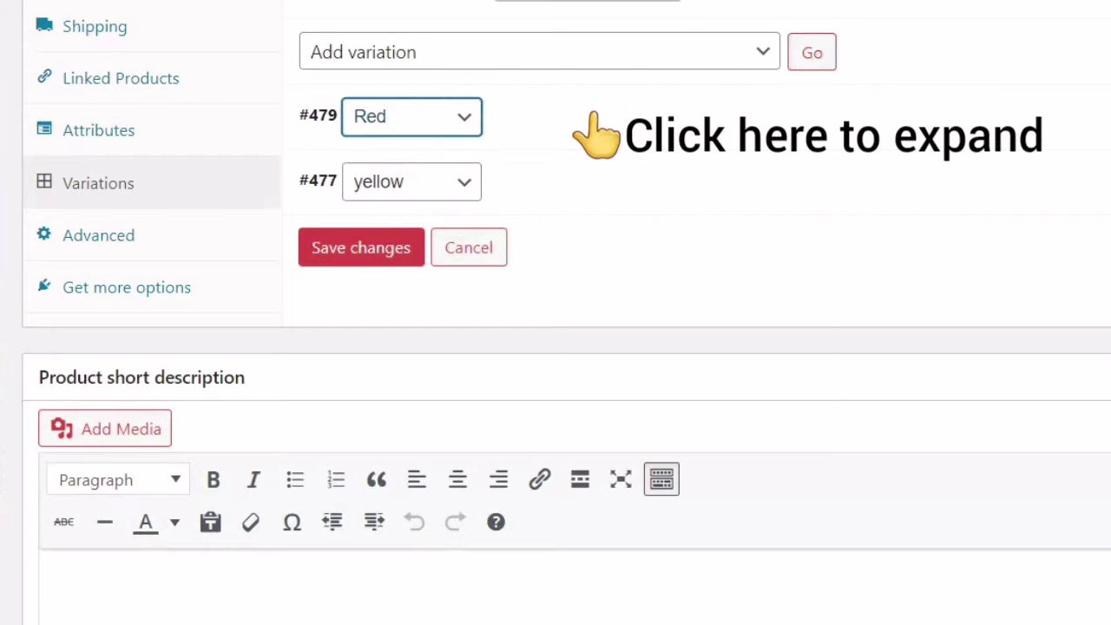
# Step: Expand the Red variation's details and upload the background-removed red shirt picture (s-anshu-36, removebg) for its image
pyautogui.click(608, 129)
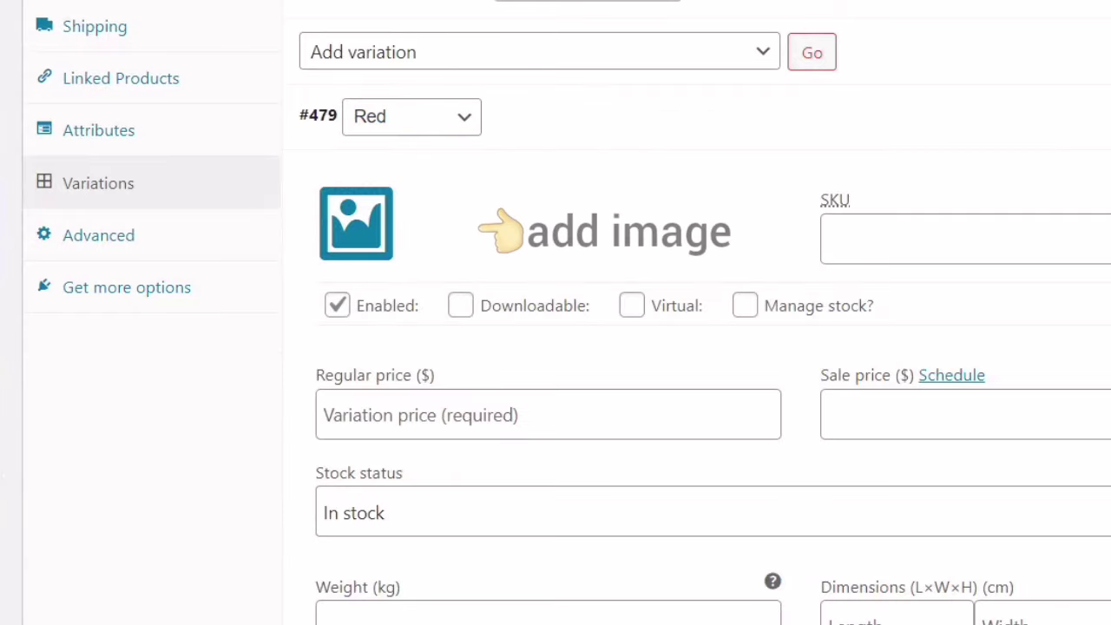
pyautogui.click(650, 125)
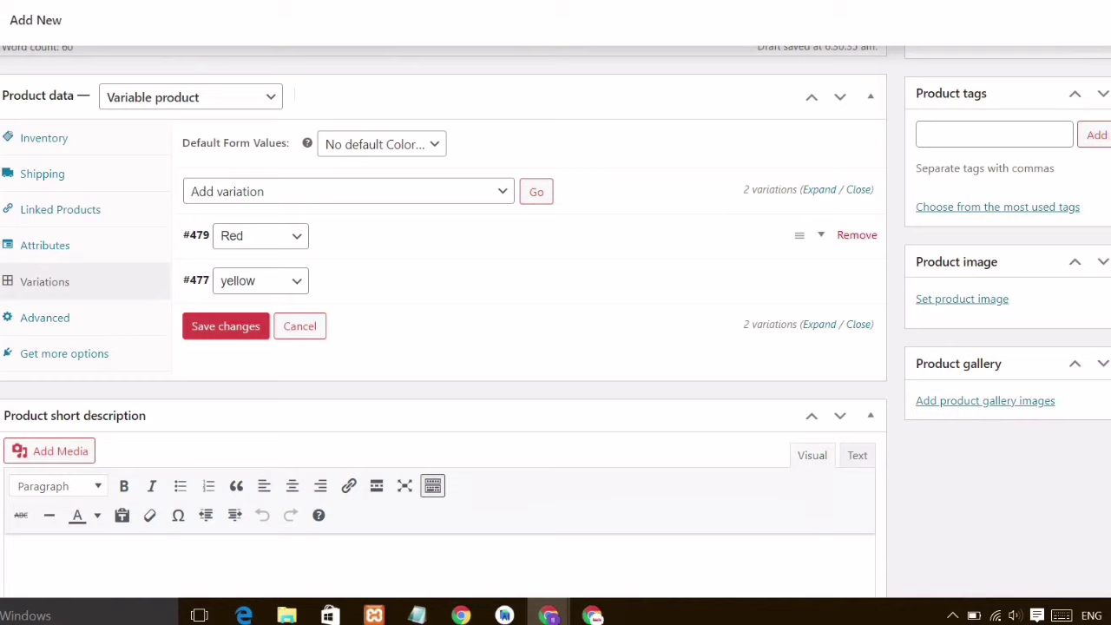
pyautogui.click(555, 237)
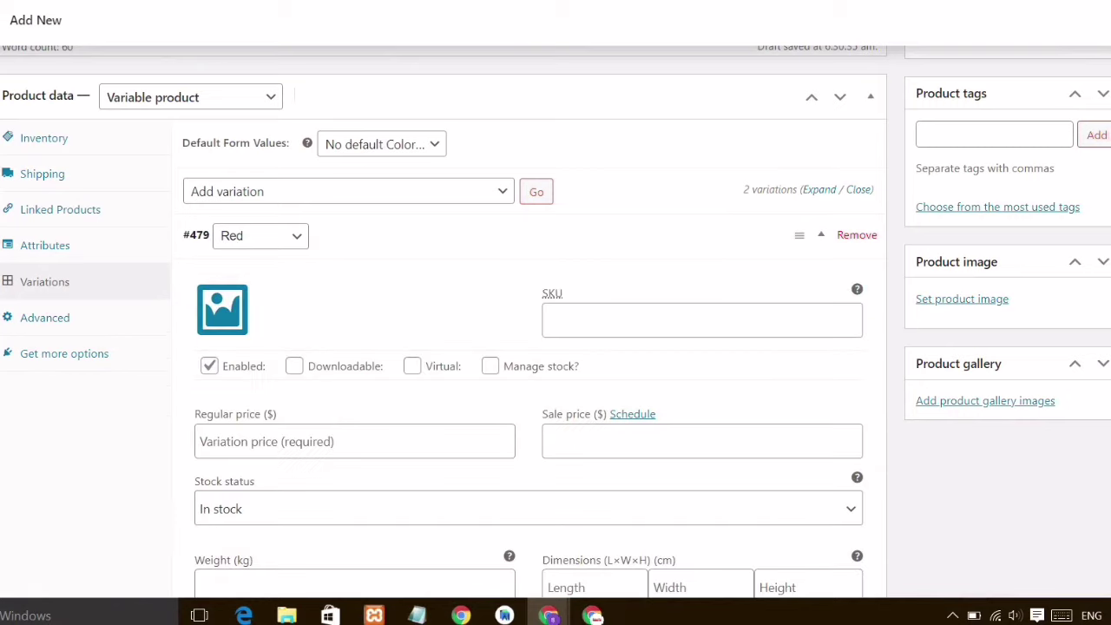
pyautogui.click(223, 310)
pyautogui.click(55, 144)
pyautogui.click(555, 348)
pyautogui.moveTo(544, 110); pyautogui.dragTo(544, 120)
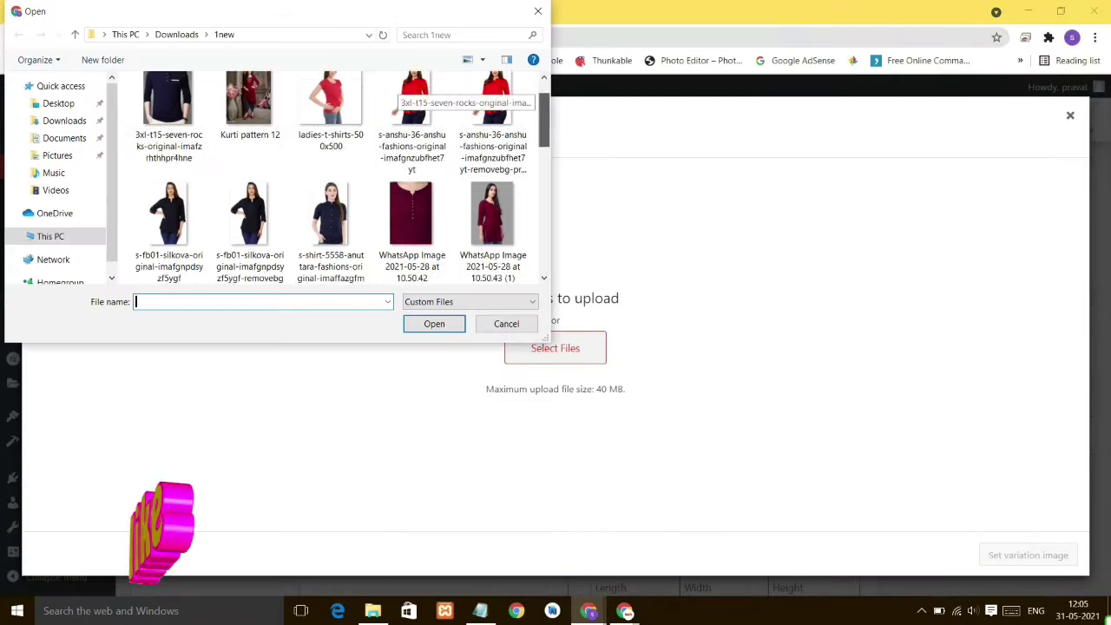
pyautogui.scroll(-3, 330, 174)
pyautogui.scroll(4, 330, 173)
pyautogui.click(493, 113)
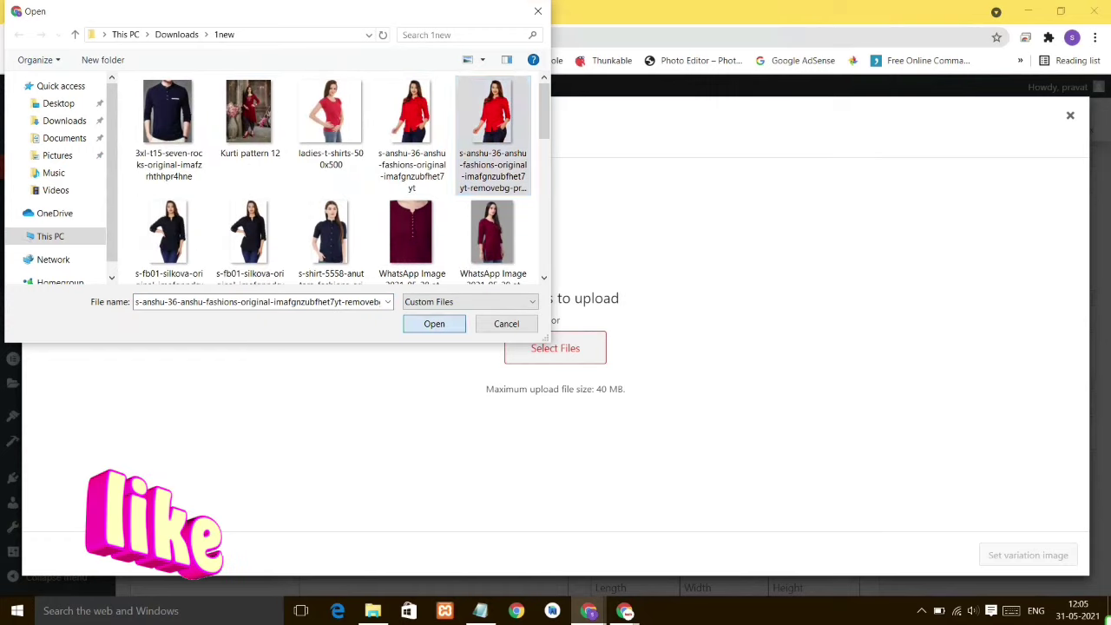
pyautogui.click(434, 324)
# Step: Replace the title of the uploaded red shirt picture and set it as the Red variation's image
pyautogui.tripleClick(1005, 481)
pyautogui.press('BackSpace')
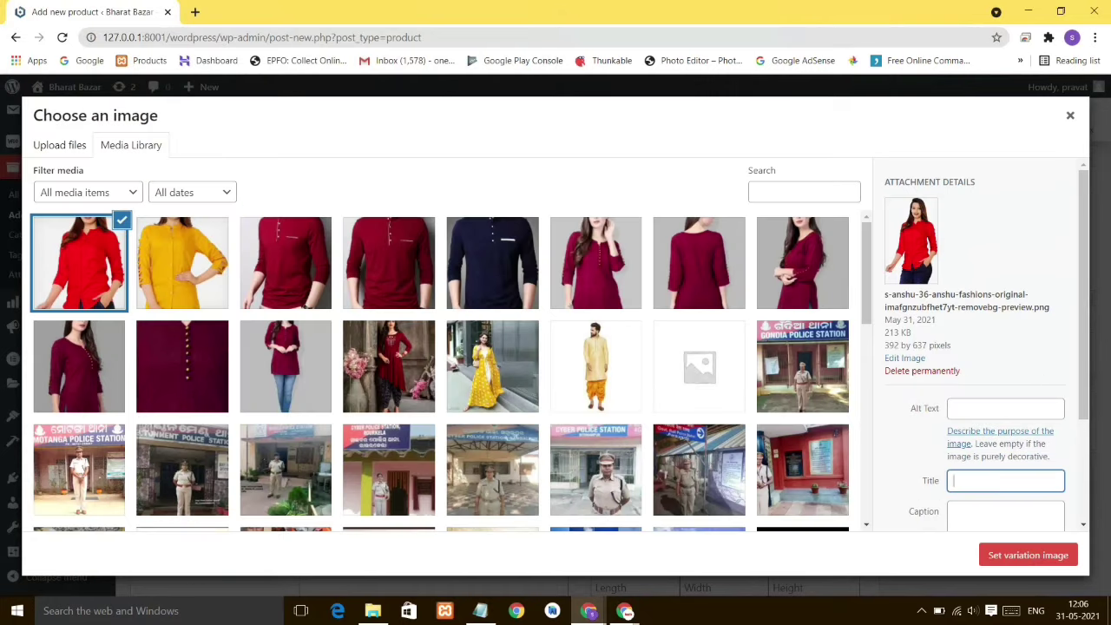
pyautogui.hotkey('ctrl', 'v')
pyautogui.click(1004, 426)
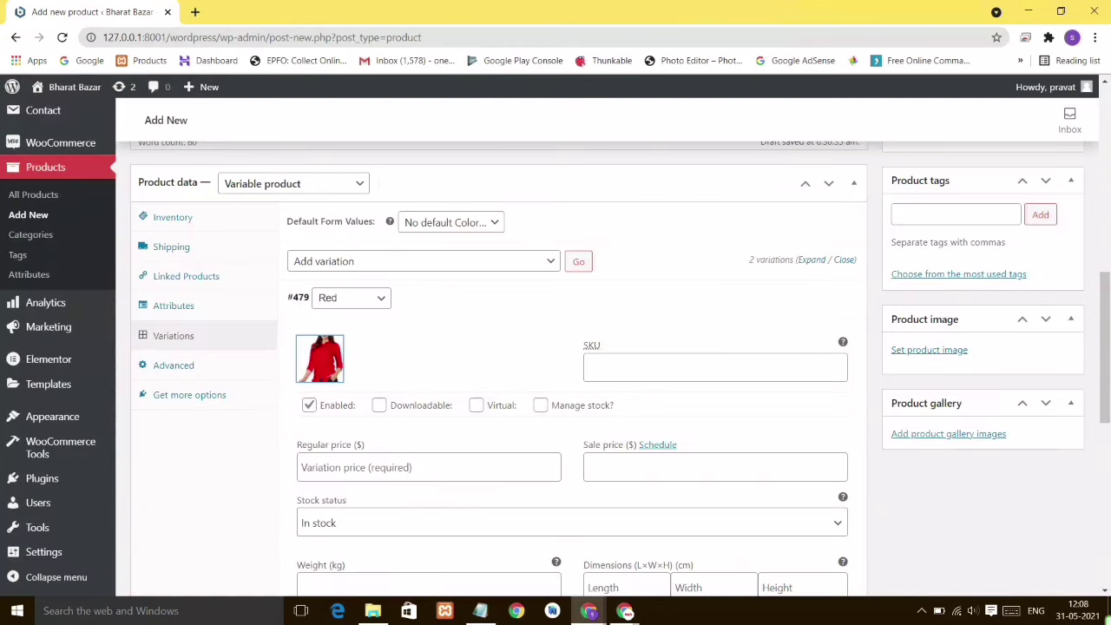
# Step: Set the Red variation's regular price to 899 and its sale price to 599
pyautogui.click(428, 467)
pyautogui.scroll(-2, 429, 467)
pyautogui.click(538, 559)
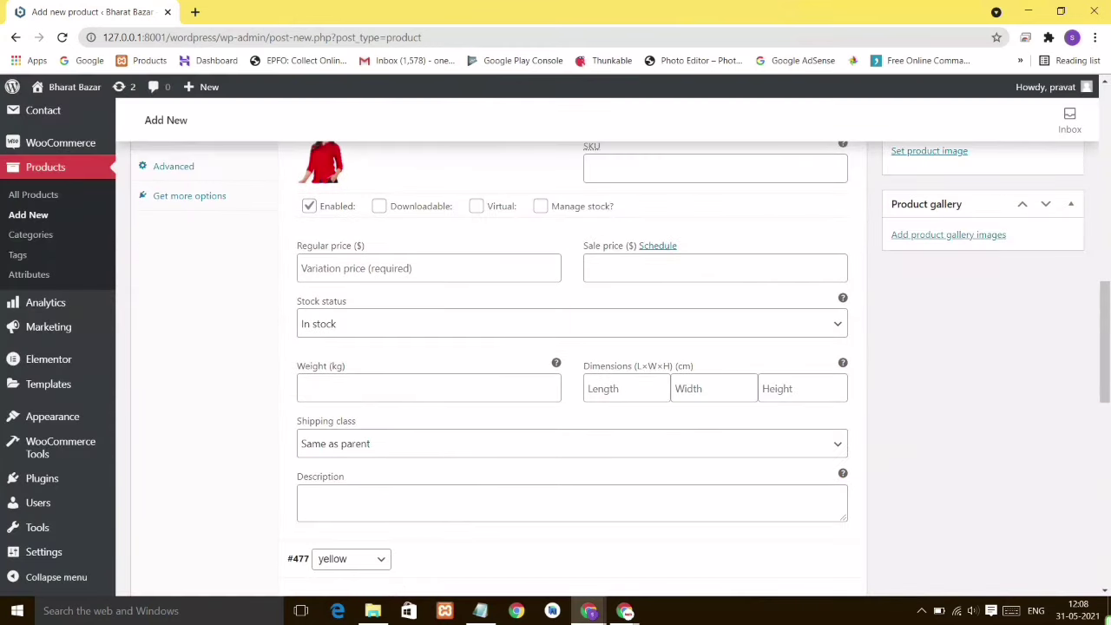
pyautogui.scroll(-2, 538, 521)
pyautogui.scroll(2, 538, 521)
pyautogui.click(538, 531)
pyautogui.click(429, 241)
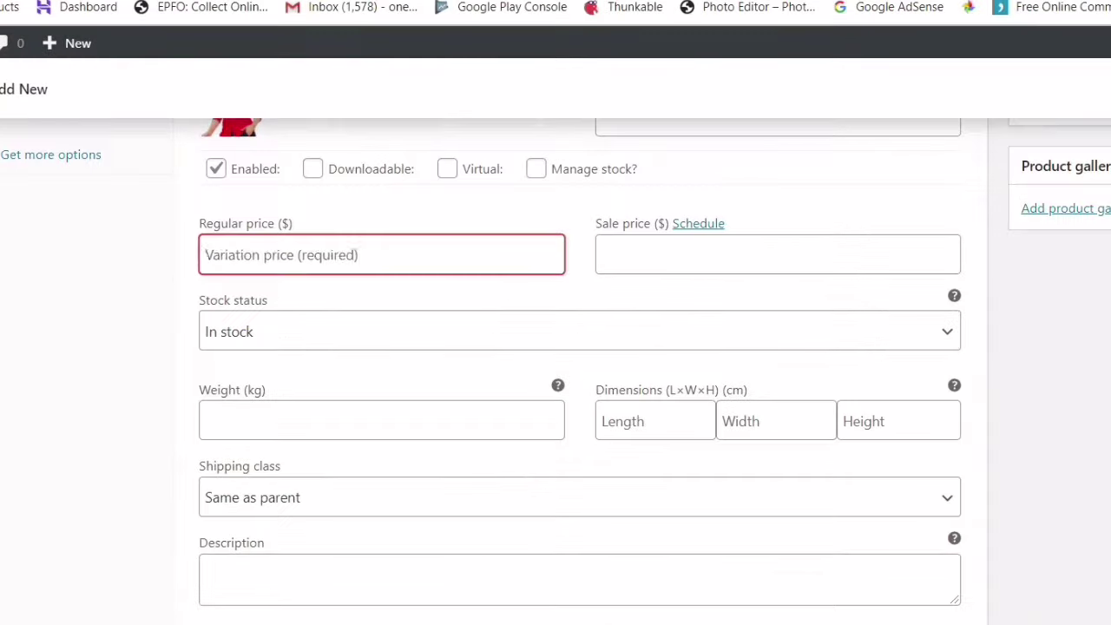
pyautogui.write('899')
pyautogui.click(715, 240)
pyautogui.write('599')
pyautogui.click(803, 360)
pyautogui.click(580, 579)
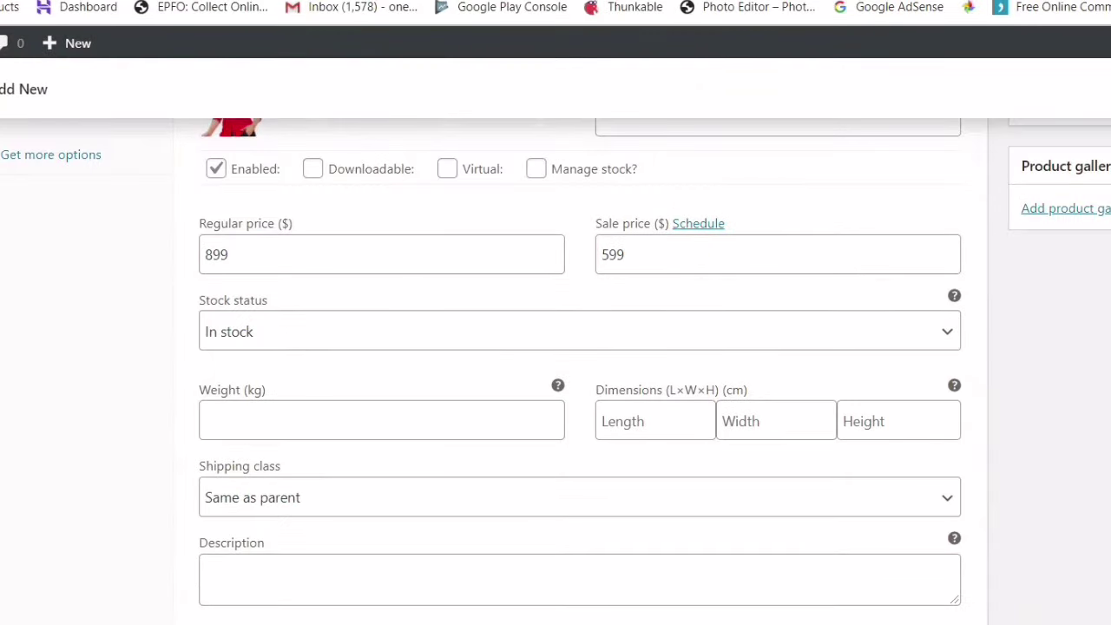
# Step: Save the changes made to the product's variations, including the Red one's prices
pyautogui.scroll(-4, 580, 391)
pyautogui.scroll(3, 580, 390)
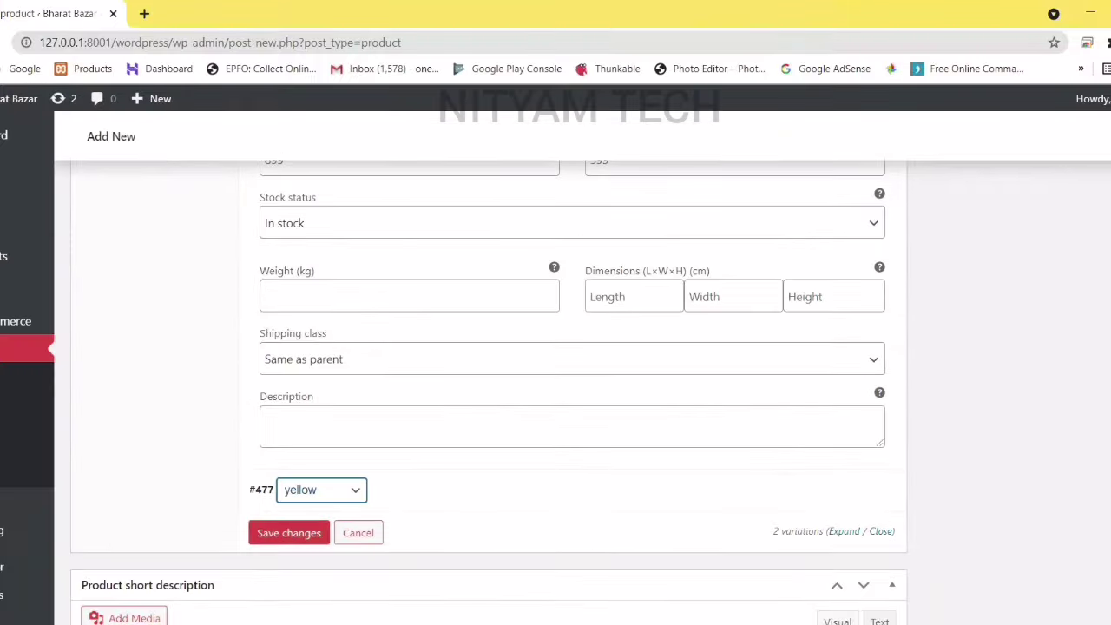
pyautogui.click(289, 533)
pyautogui.scroll(-3, 580, 391)
pyautogui.scroll(3, 580, 391)
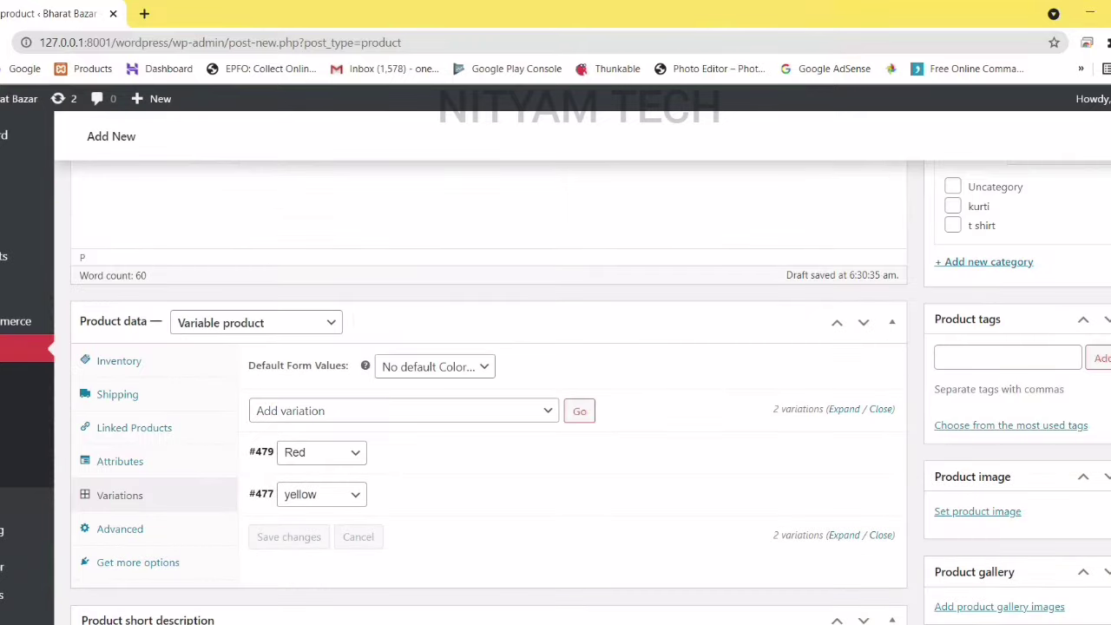
# Step: Add a third variation to the product, set its color to Black and expand its details
pyautogui.click(579, 412)
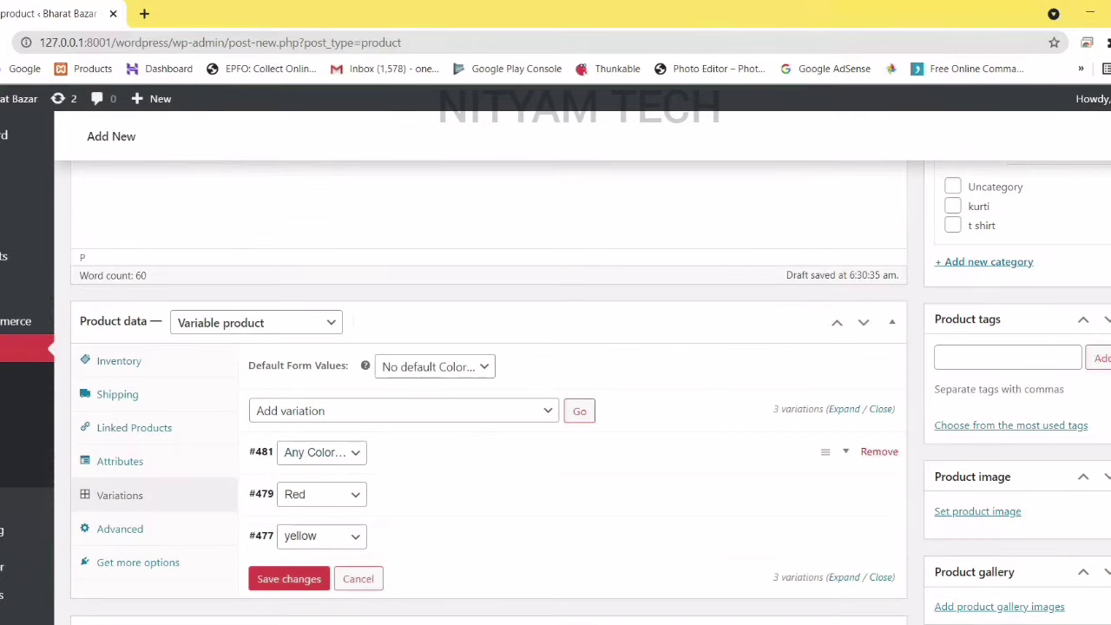
pyautogui.click(322, 453)
pyautogui.click(300, 487)
pyautogui.click(434, 452)
# Step: Upload the background-removed black shirt picture (s-fb01-silkova, removebg) for the Black variation's image
pyautogui.click(287, 519)
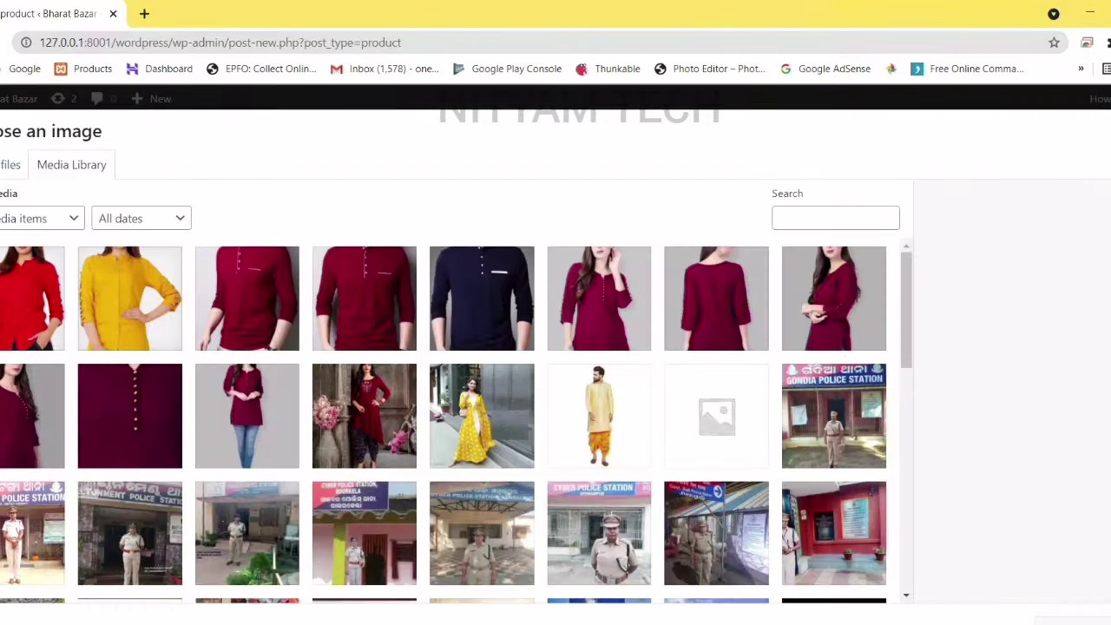
pyautogui.click(11, 163)
pyautogui.click(553, 395)
pyautogui.moveTo(541, 130)
pyautogui.mouseDown()
pyautogui.moveTo(541, 257)
pyautogui.moveTo(540, 131)
pyautogui.moveTo(540, 146)
pyautogui.mouseUp()
pyautogui.doubleClick(205, 195)
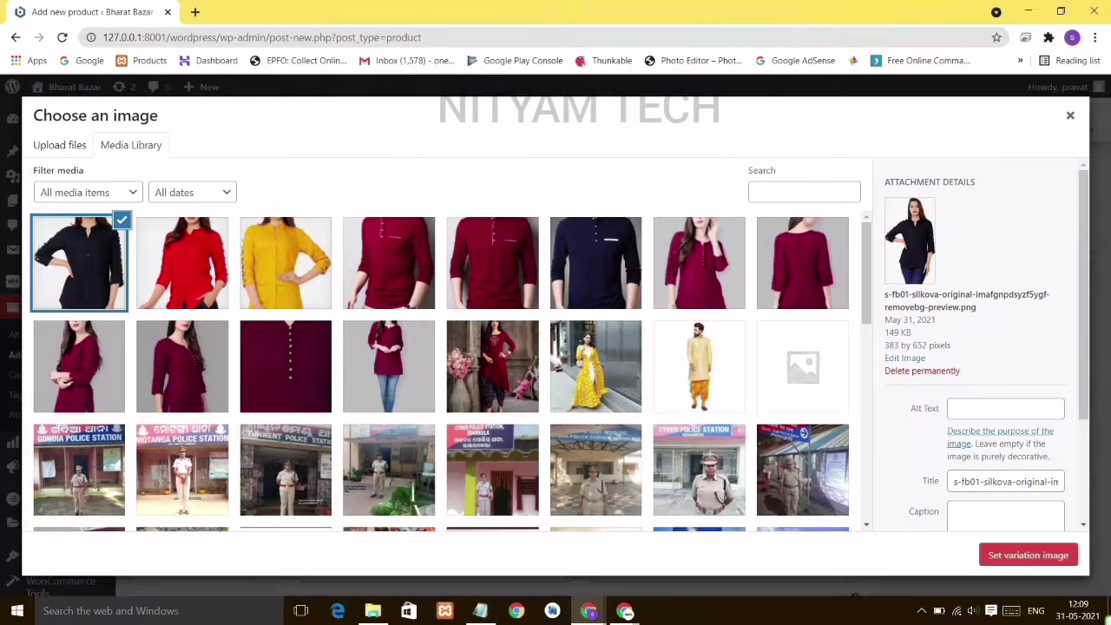
# Step: Replace the black shirt picture's title with "Formal Short Sleeve," and set it as the Black variation's image
pyautogui.click(1005, 482)
pyautogui.hotkey('ctrl', 'a')
pyautogui.write('Formal Short Sleeve')
pyautogui.moveTo(1083, 295); pyautogui.dragTo(1083, 393)
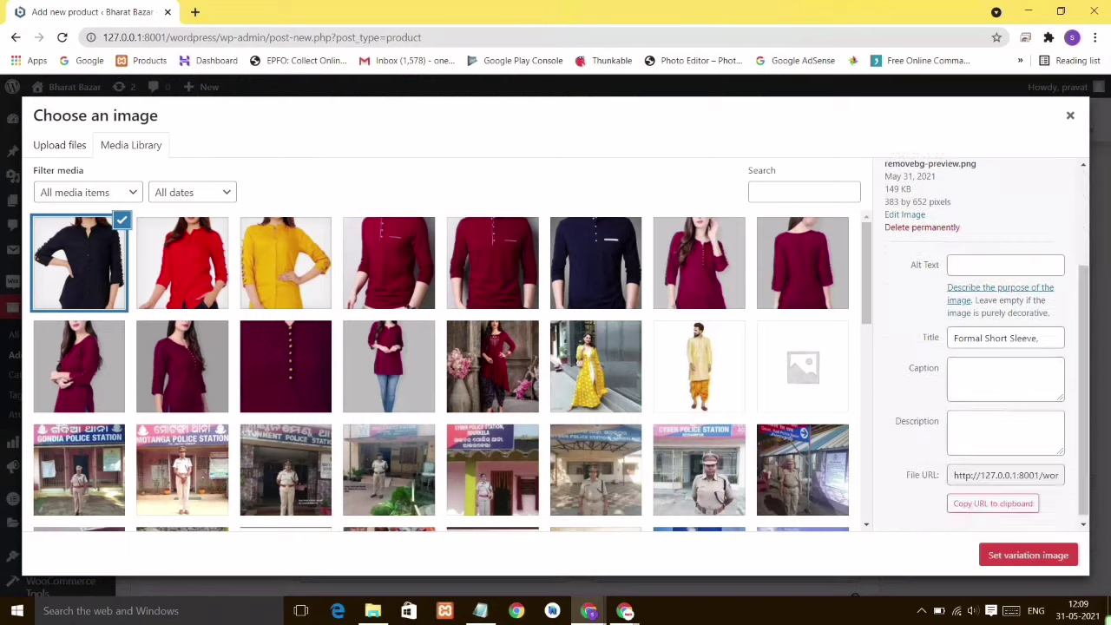
pyautogui.click(1029, 556)
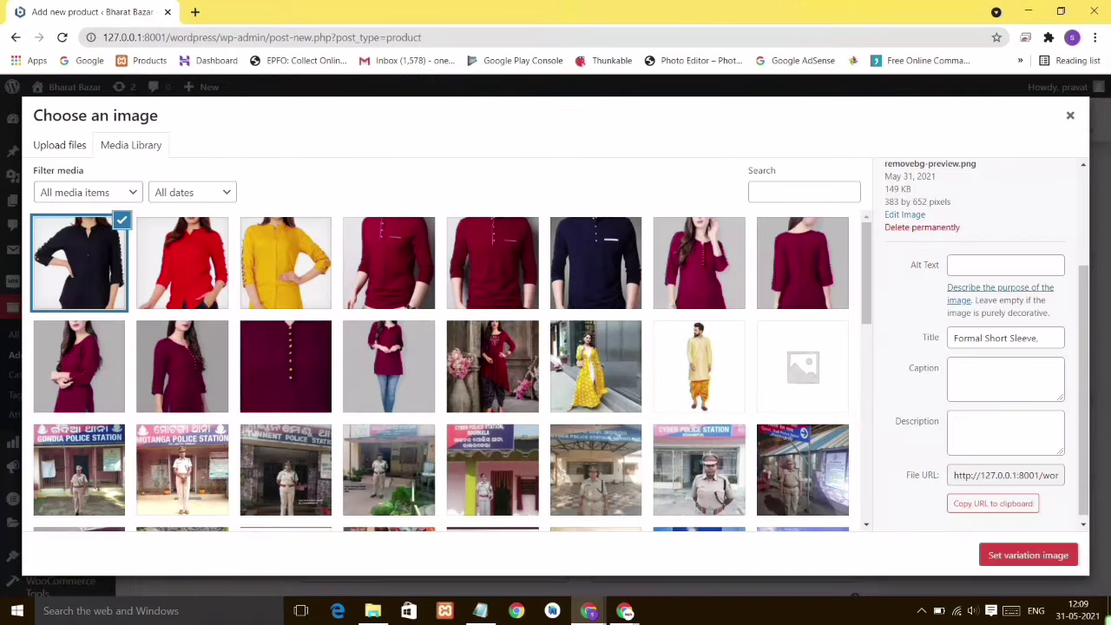
pyautogui.click(1029, 555)
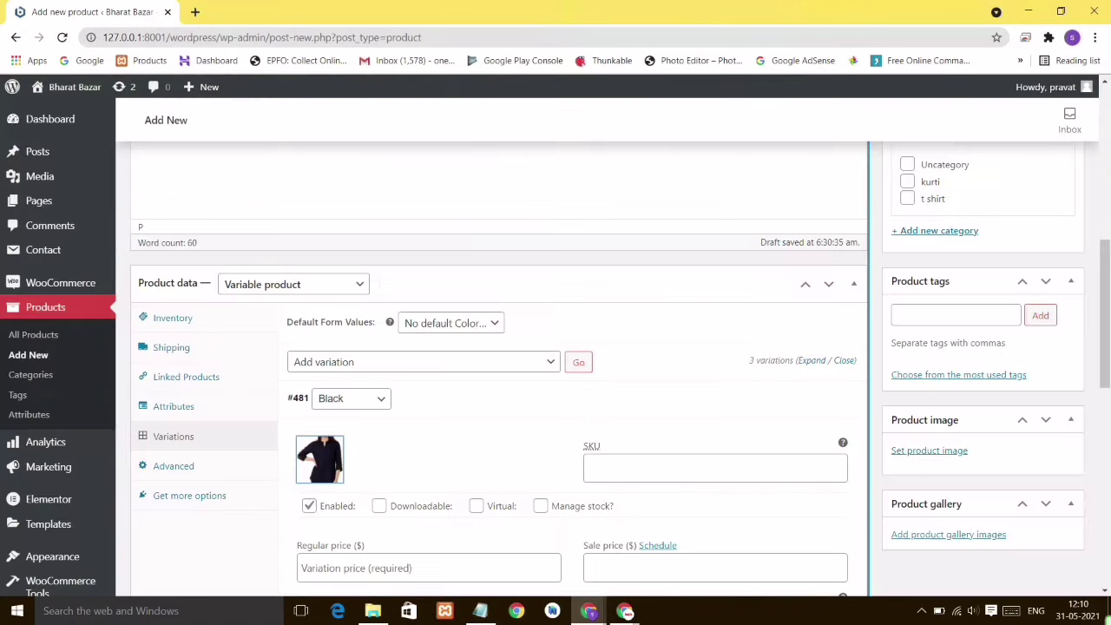
# Step: Set the Black variation's regular price to 899 and its sale price to 599
pyautogui.scroll(-4, 573, 369)
pyautogui.click(429, 236)
pyautogui.press('Tab')
pyautogui.press('Tab')
pyautogui.write('599')
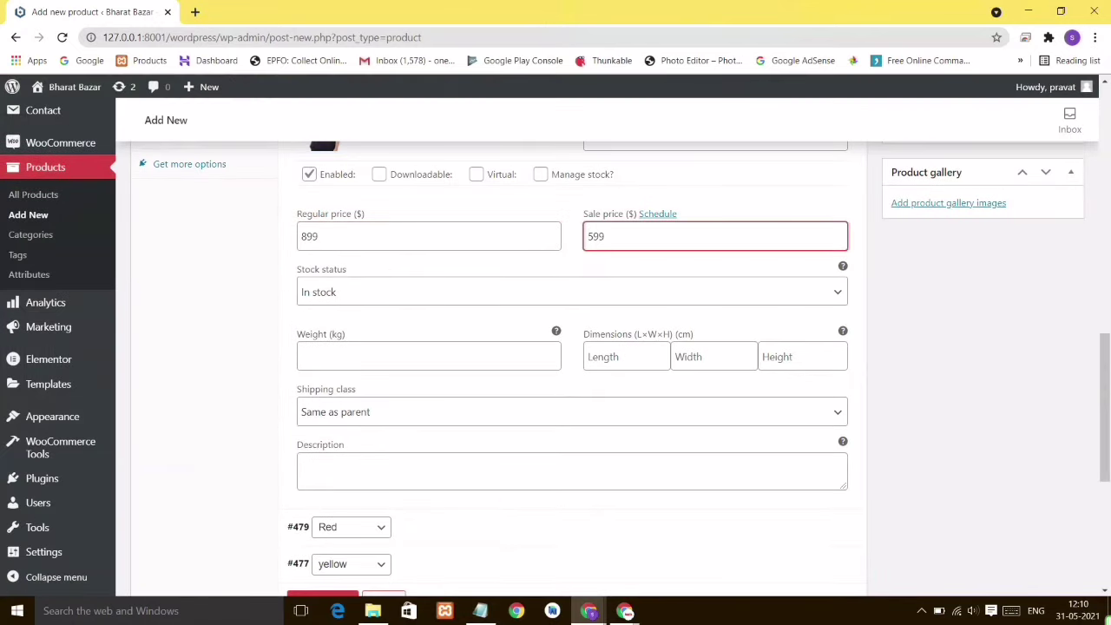
# Step: Save the variation changes with the Black variation's remaining fields left blank
pyautogui.press('Tab')
pyautogui.press('Tab')
pyautogui.press('Tab')
pyautogui.press('Tab')
pyautogui.press('Tab')
pyautogui.press('Tab')
pyautogui.press('Tab')
pyautogui.scroll(-3, 573, 369)
pyautogui.click(322, 398)
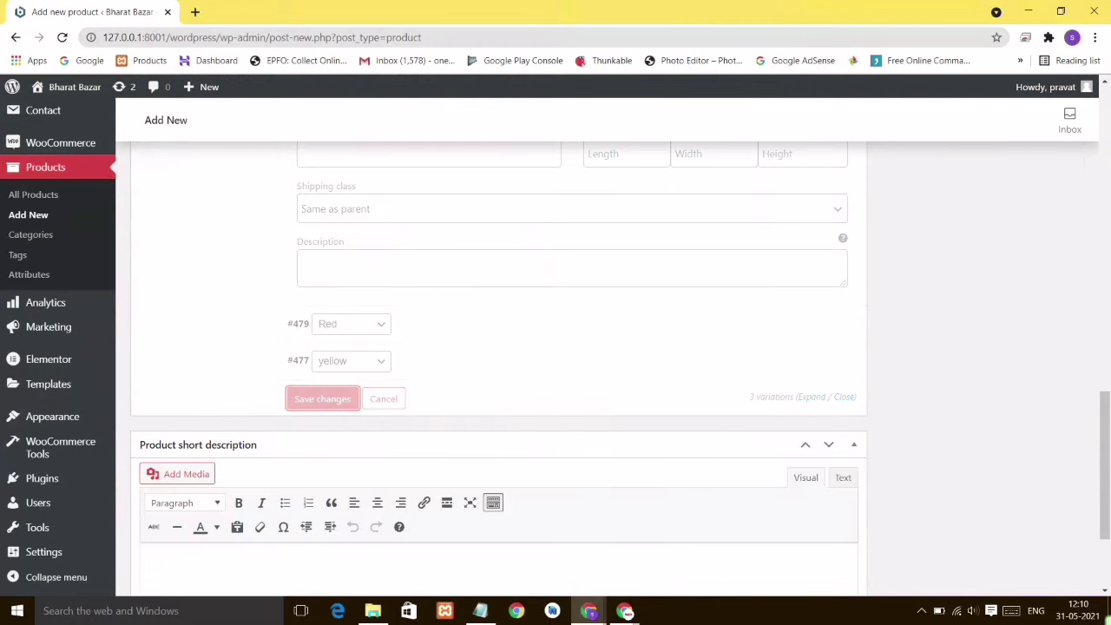
# Step: Enter "Formal Short Sleeve" as the product short description and remove "Formal Short Sleeve," from the product title
pyautogui.write('Formal Short Sleeve.')
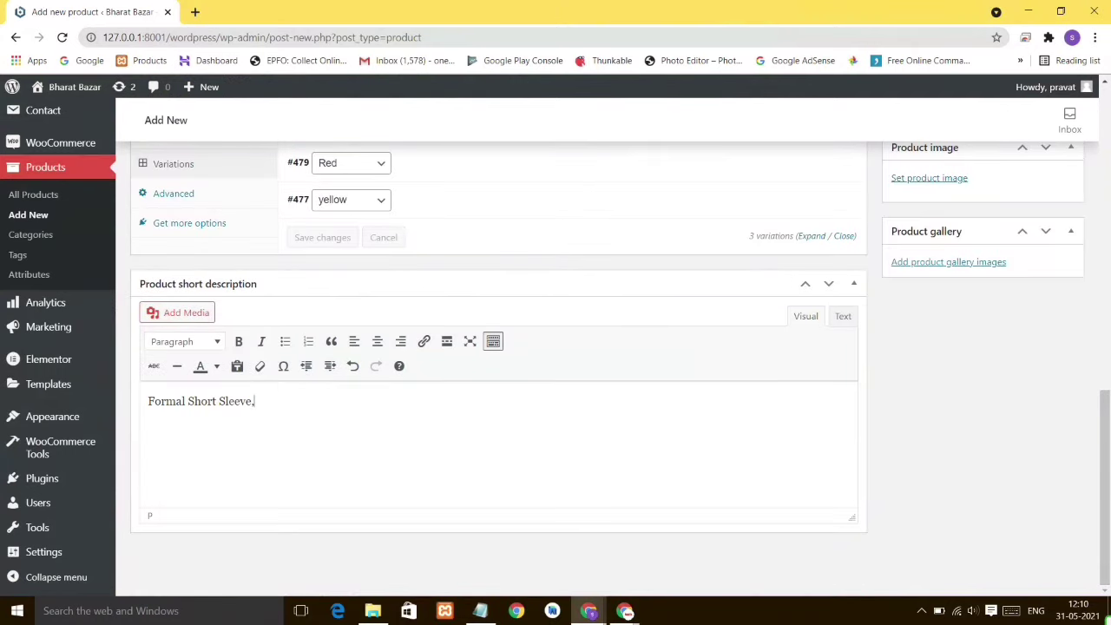
pyautogui.press('BackSpace')
pyautogui.moveTo(1105, 486); pyautogui.dragTo(1105, 224)
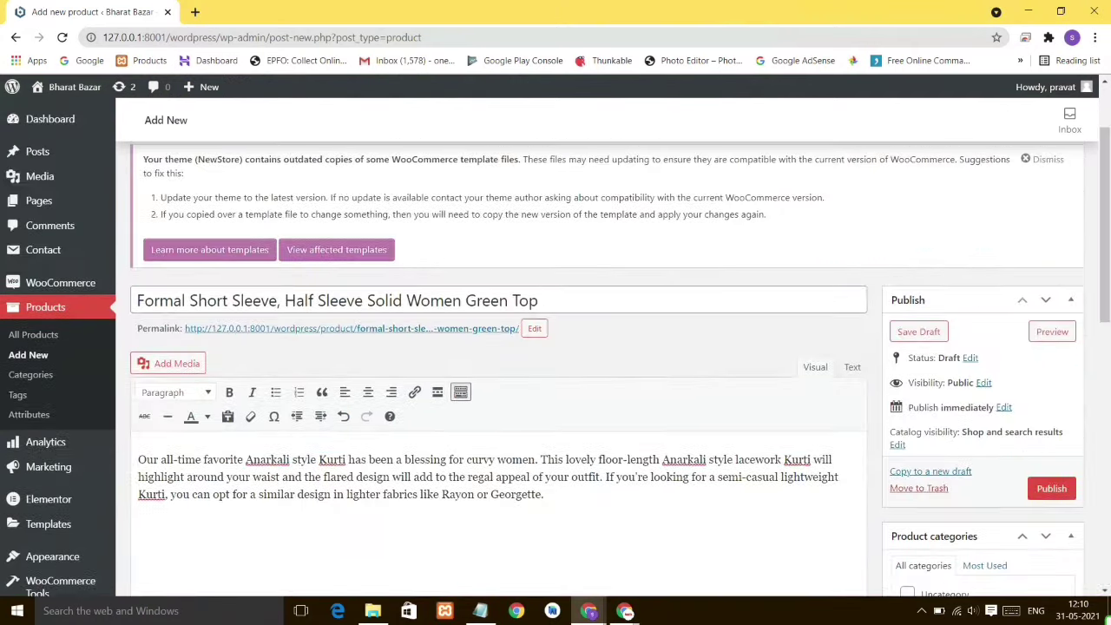
pyautogui.moveTo(281, 300); pyautogui.dragTo(145, 300)
pyautogui.press('BackSpace')
# Step: Start setting the product image and switch to uploading a new file for it
pyautogui.scroll(-8, 499, 391)
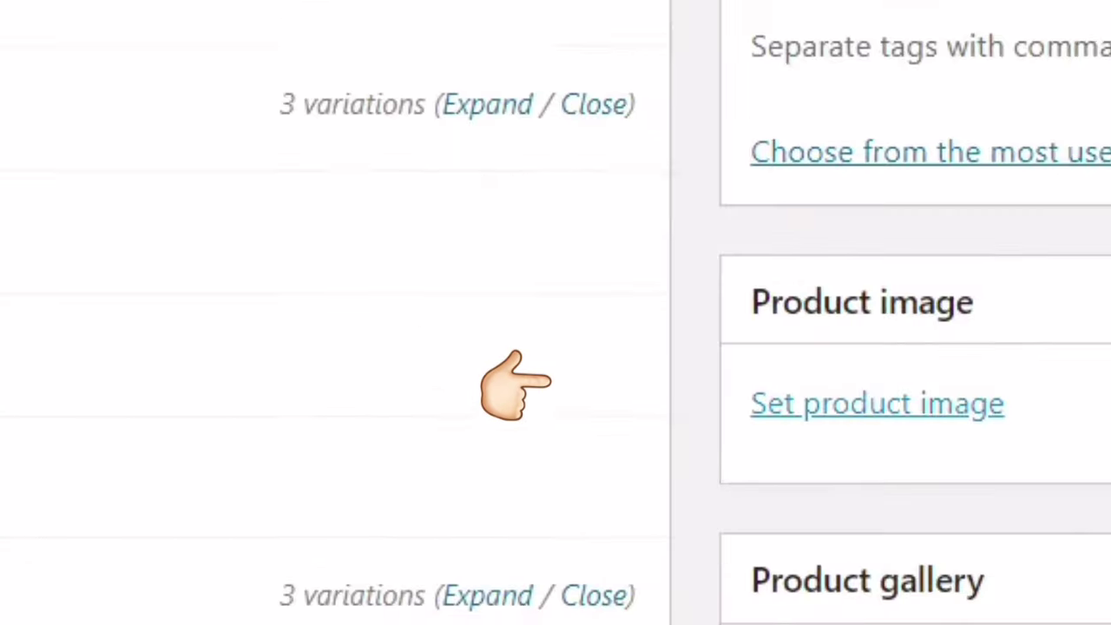
pyautogui.click(929, 352)
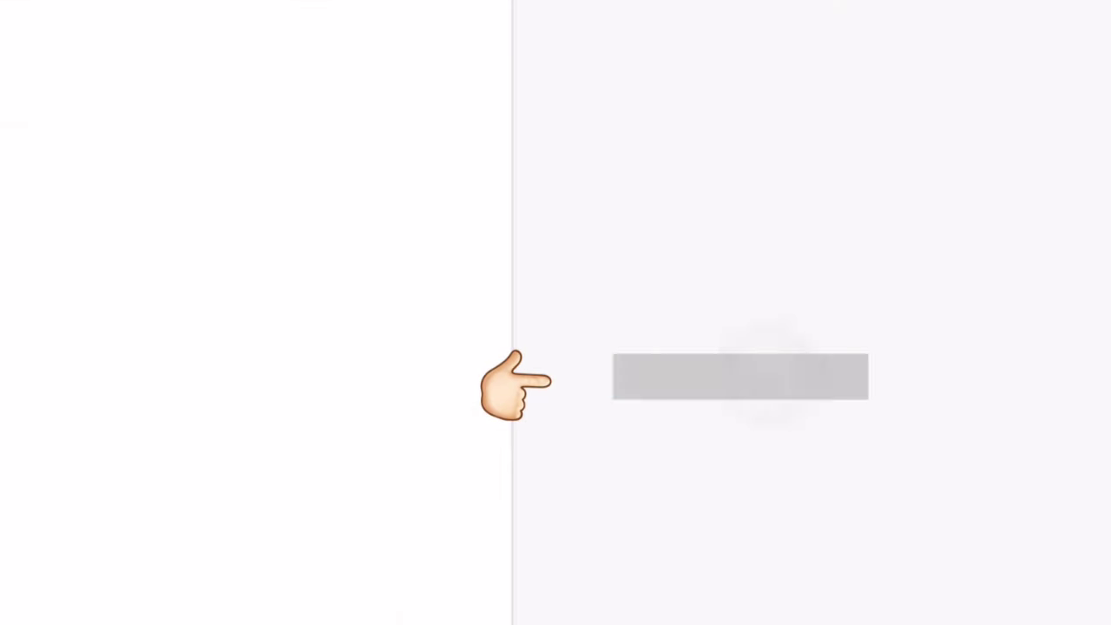
pyautogui.click(59, 145)
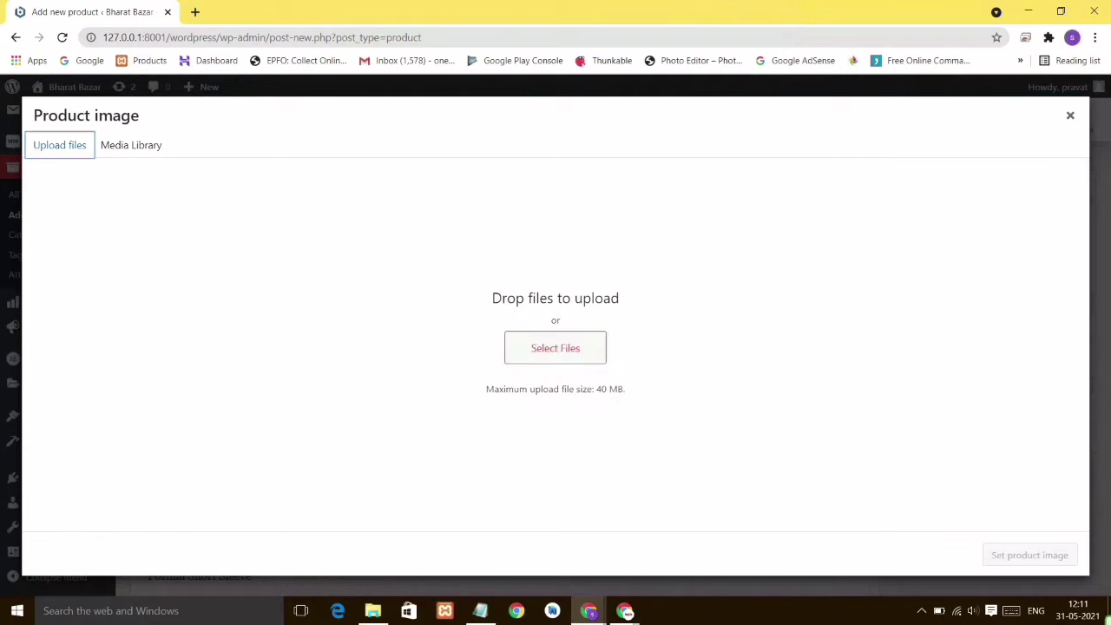
pyautogui.click(555, 348)
pyautogui.moveTo(545, 111); pyautogui.dragTo(544, 243)
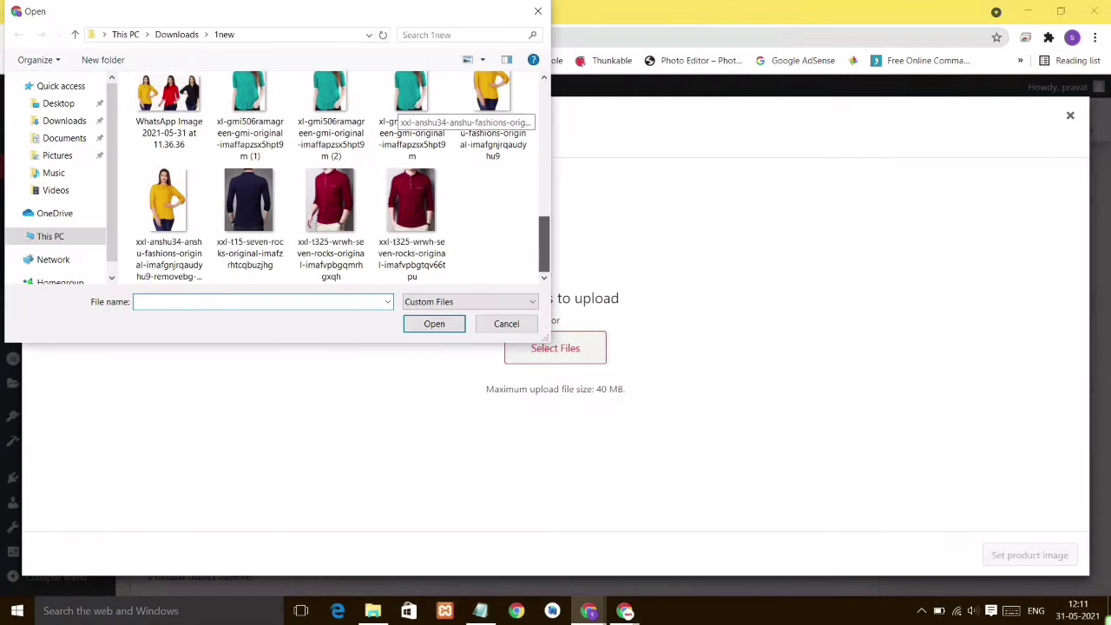
pyautogui.click(169, 108)
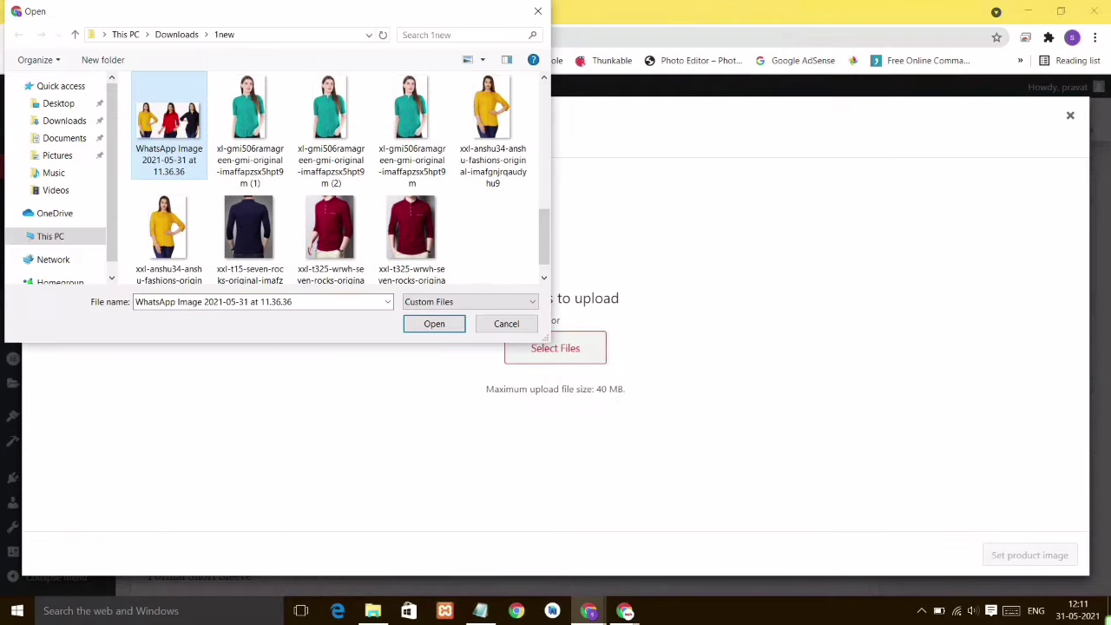
pyautogui.click(506, 324)
# Step: Upload the group picture of the three shirts, WhatsApp Image 2021-05-31 at 11.47.23, from the 1new folder
pyautogui.click(556, 348)
pyautogui.moveTo(545, 111); pyautogui.dragTo(544, 114)
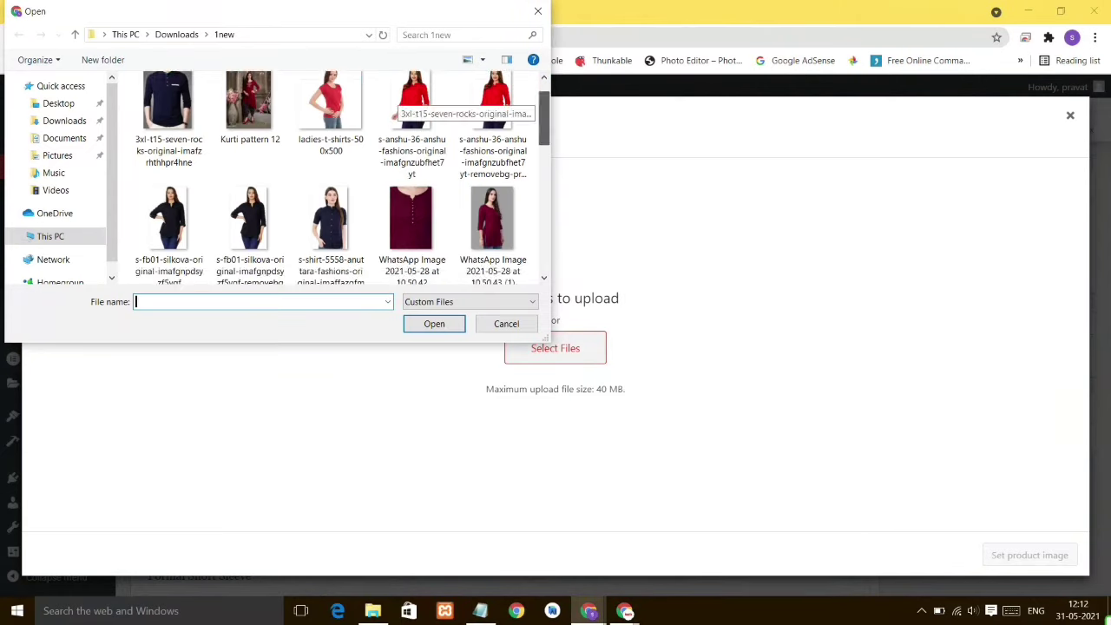
pyautogui.scroll(-3, 408, 102)
pyautogui.doubleClick(250, 130)
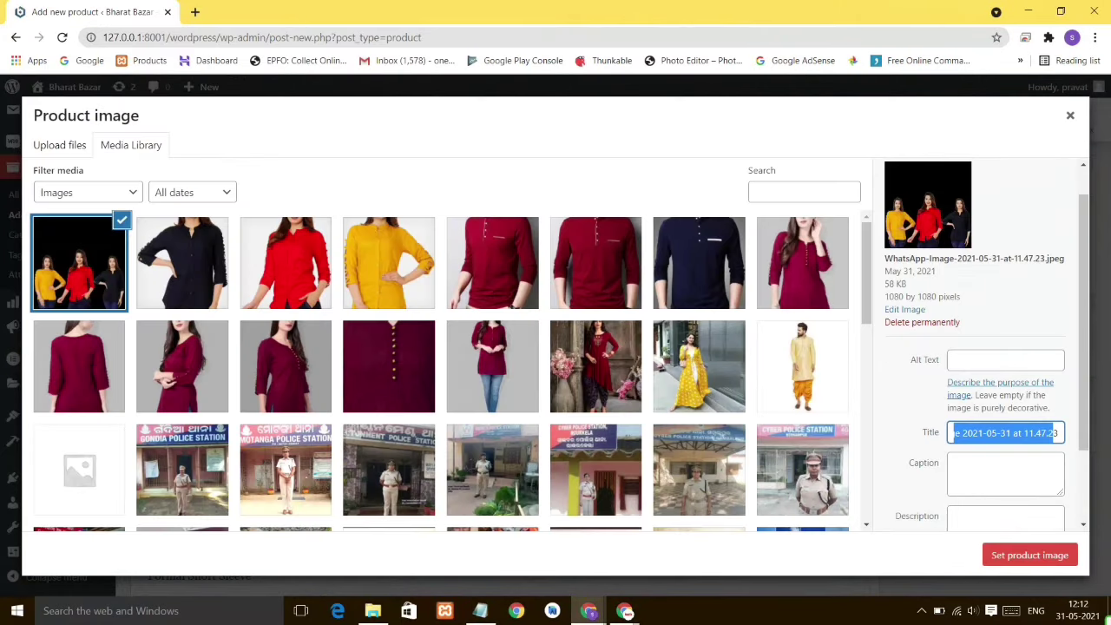
# Step: Shorten the uploaded group picture's title to "2021-05-31 at 11.47.23" and set it as the product image
pyautogui.moveTo(1083, 425); pyautogui.dragTo(1084, 497)
pyautogui.press('BackSpace')
pyautogui.press('BackSpace')
pyautogui.press('BackSpace')
pyautogui.press('BackSpace')
pyautogui.press('BackSpace')
pyautogui.press('BackSpace')
pyautogui.press('BackSpace')
pyautogui.press('BackSpace')
pyautogui.press('BackSpace')
pyautogui.press('BackSpace')
pyautogui.press('BackSpace')
pyautogui.press('BackSpace')
pyautogui.press('BackSpace')
pyautogui.press('BackSpace')
pyautogui.press('BackSpace')
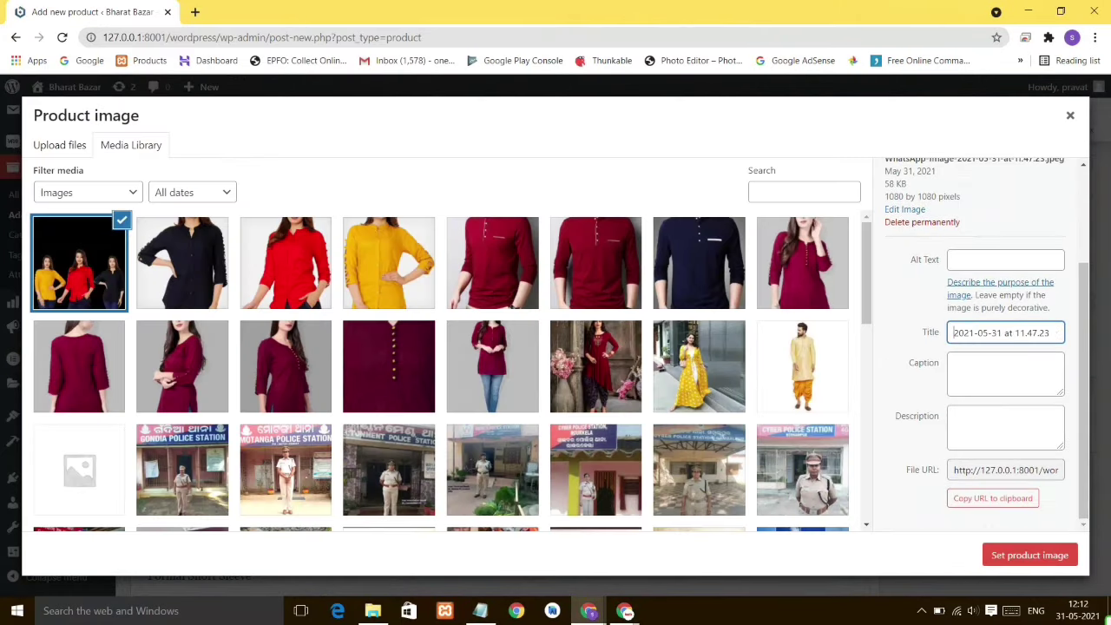
pyautogui.click(1030, 555)
# Step: Add the product tags "short indian sleeve", "new sleeve in bbsr" and "new short sleeve in ctc"
pyautogui.scroll(-2, 556, 365)
pyautogui.scroll(5, 556, 365)
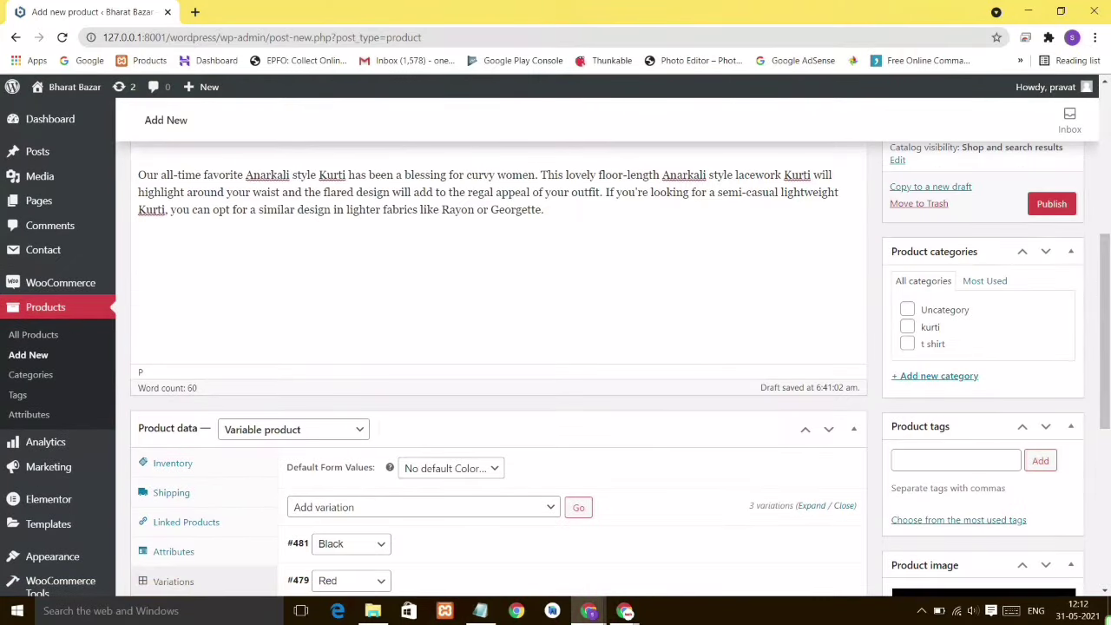
pyautogui.scroll(-1, 499, 365)
pyautogui.write('short indian sleeve')
pyautogui.press('Return')
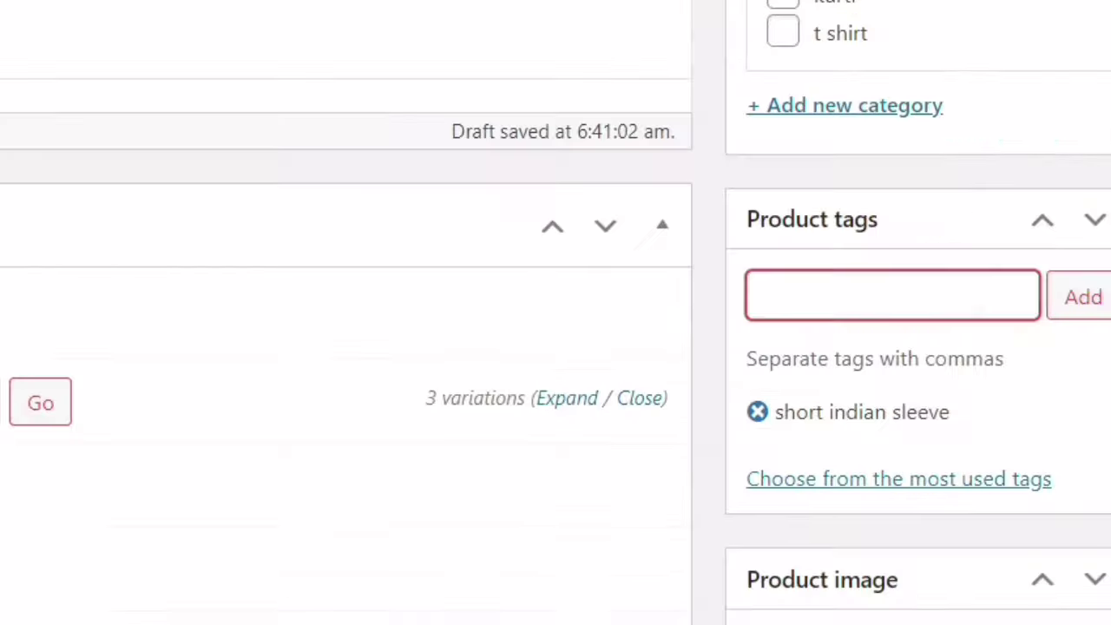
pyautogui.write('new sleeve in bbsr')
pyautogui.press('Return')
pyautogui.write('new short sleeve in ctc')
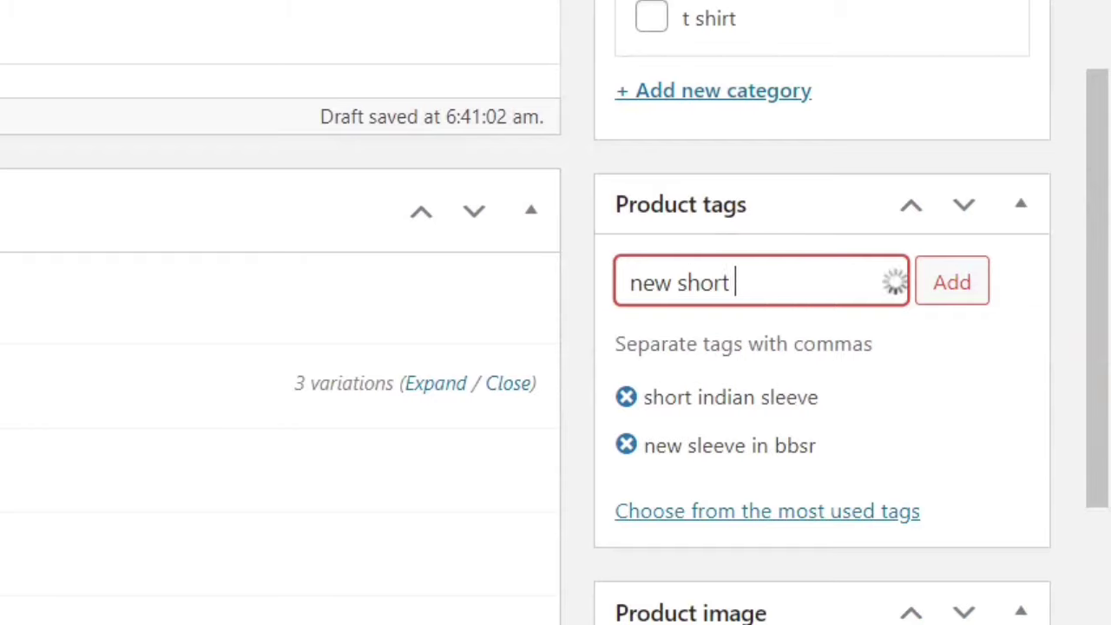
pyautogui.press('Return')
# Step: Add the color-related product tags "red sleeve", "yellow sleeve" and "black sleeve"
pyautogui.write('red sleeve')
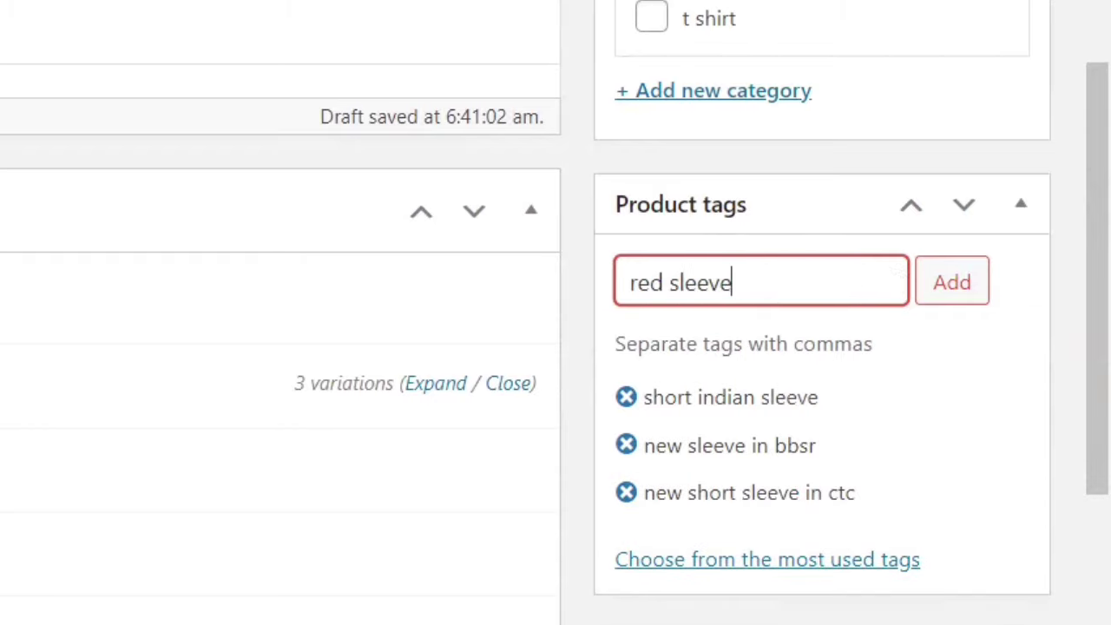
pyautogui.press('Return')
pyautogui.write('yellow sleeve')
pyautogui.press('Return')
pyautogui.write('black sleeve')
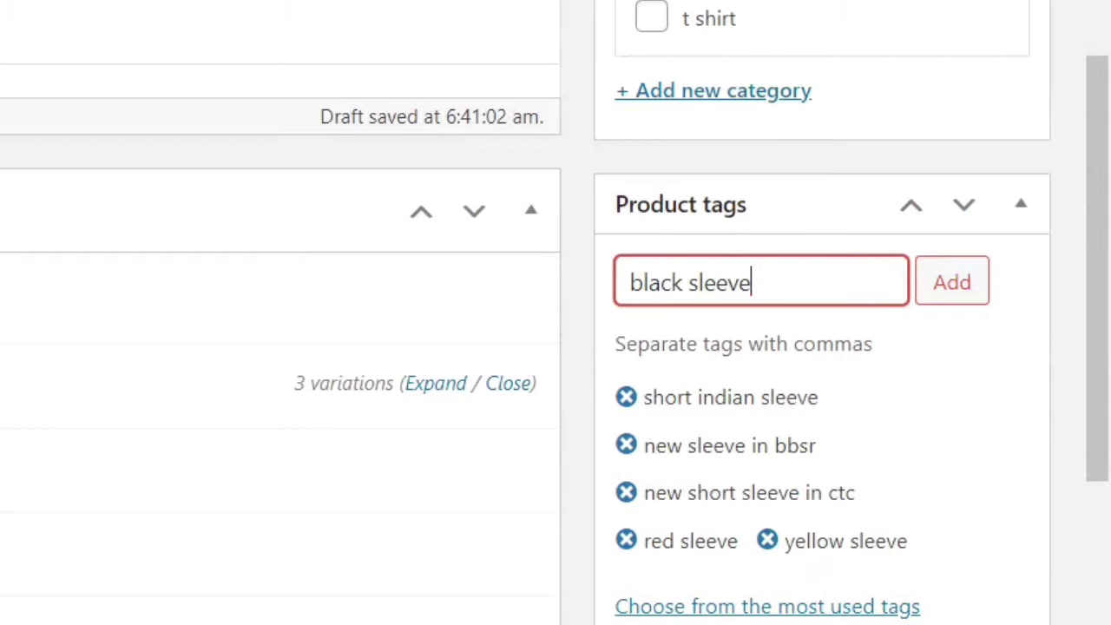
pyautogui.press('Return')
# Step: Create a new product category named "Sleeve" without a parent category and assign it to the product
pyautogui.scroll(2, 556, 313)
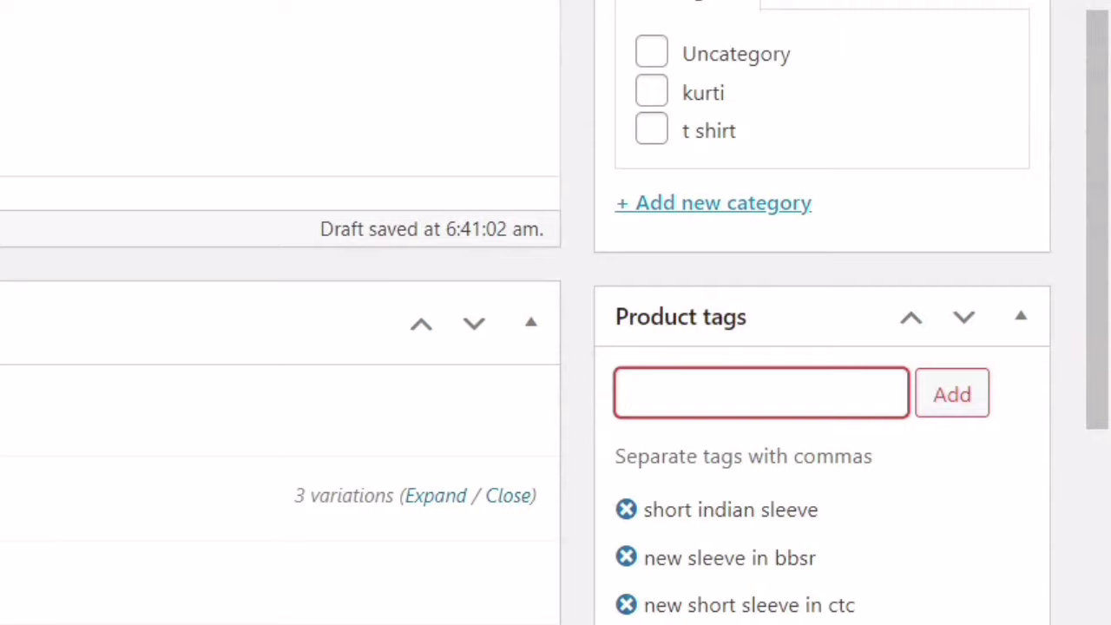
pyautogui.moveTo(1097, 220); pyautogui.dragTo(1097, 131)
pyautogui.click(713, 455)
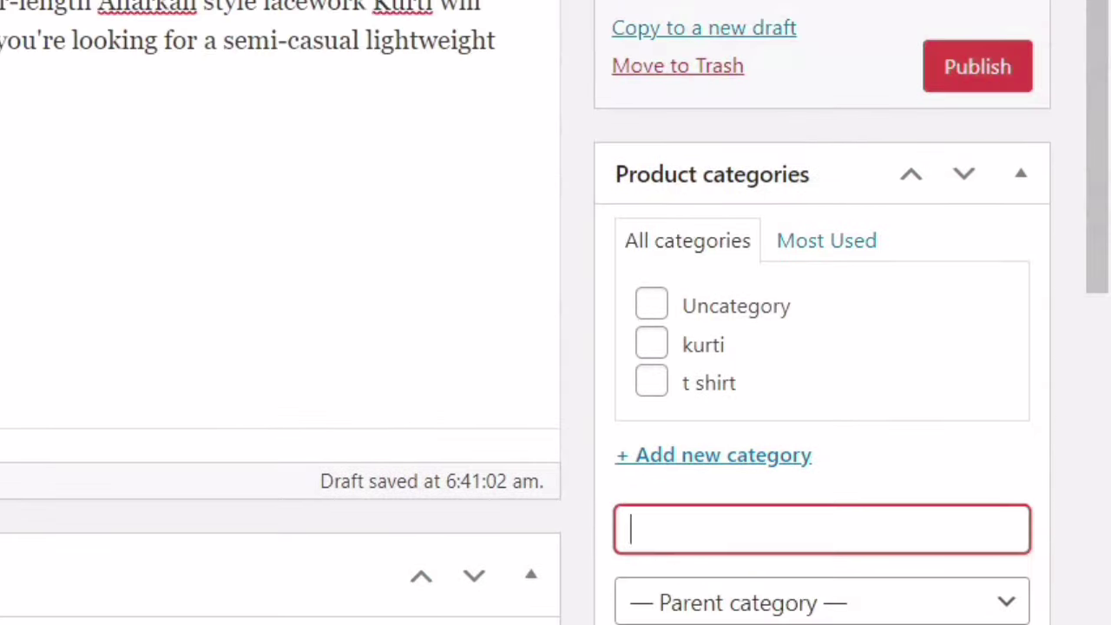
pyautogui.write('Sleeve')
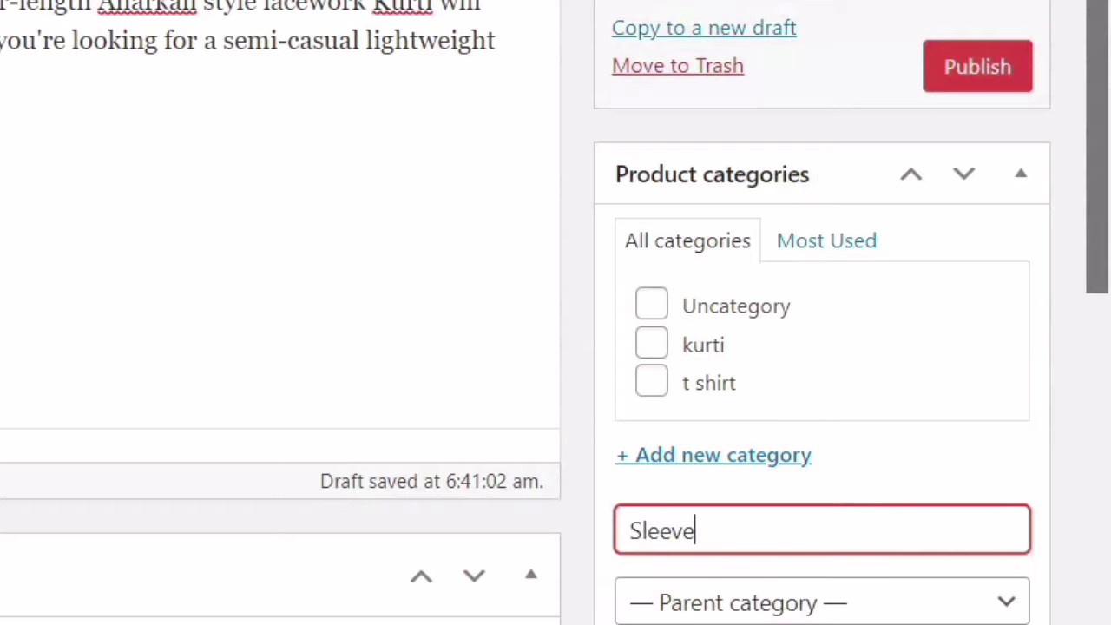
pyautogui.scroll(-4, 555, 312)
pyautogui.press('Tab')
pyautogui.press('Return')
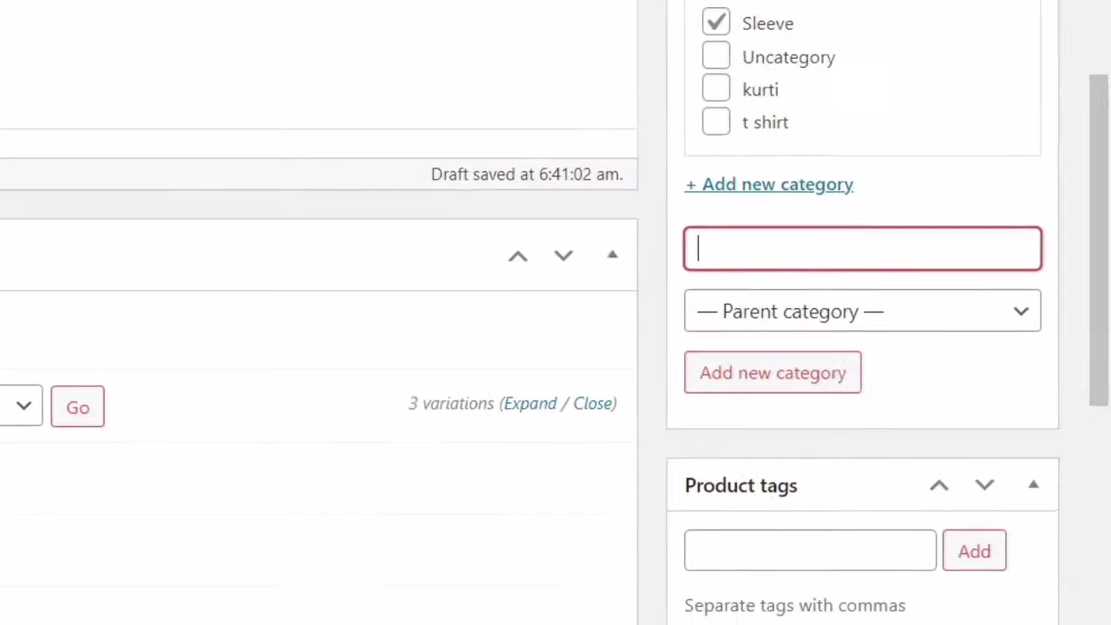
# Step: Publish the variable product
pyautogui.scroll(4, 556, 313)
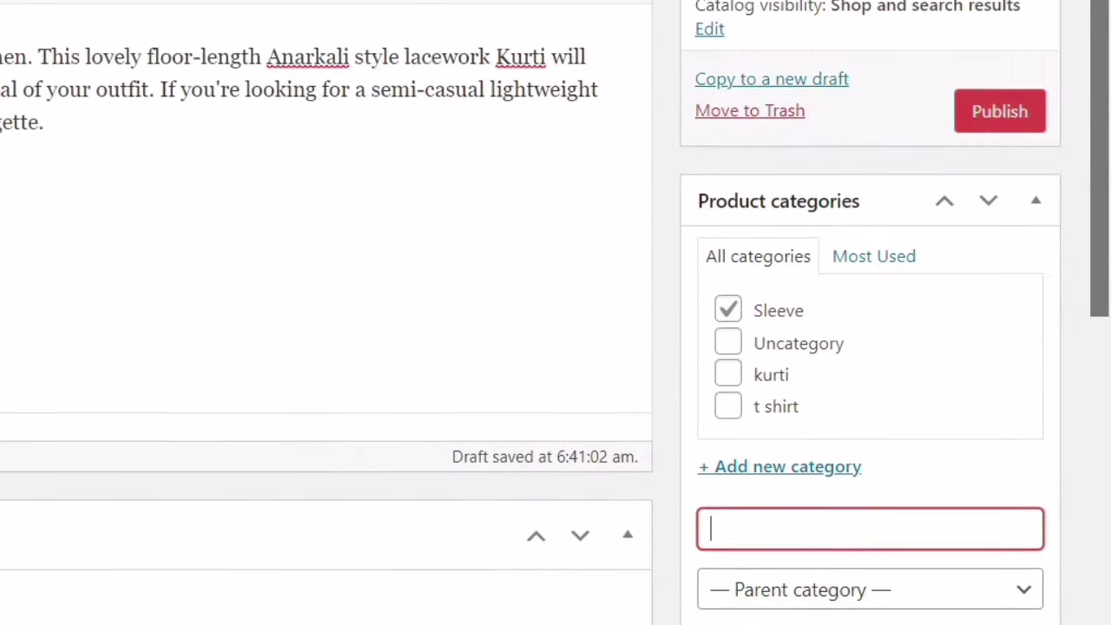
pyautogui.scroll(2, 556, 312)
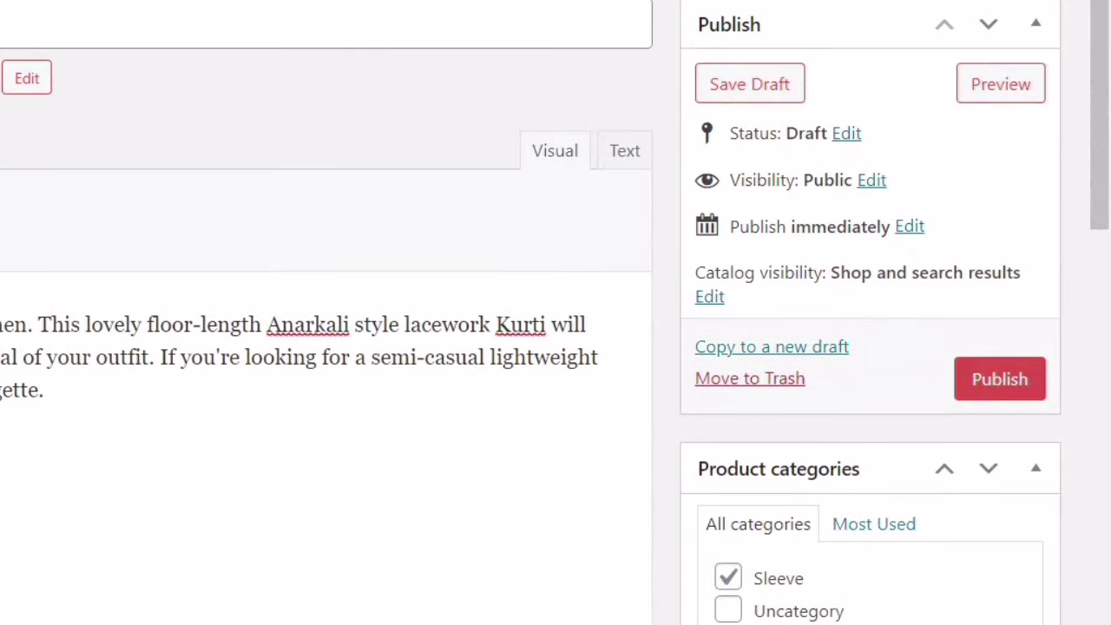
pyautogui.click(1000, 379)
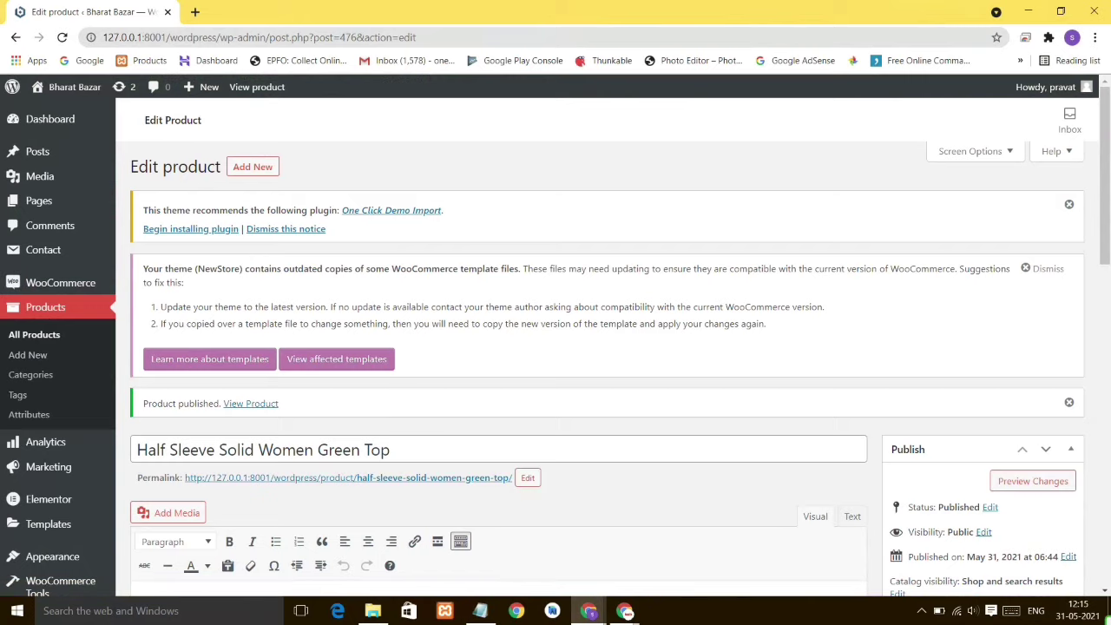
# Step: View the published product in a new browser tab and check its Black, Red and yellow color variations and the description
pyautogui.rightClick(260, 403)
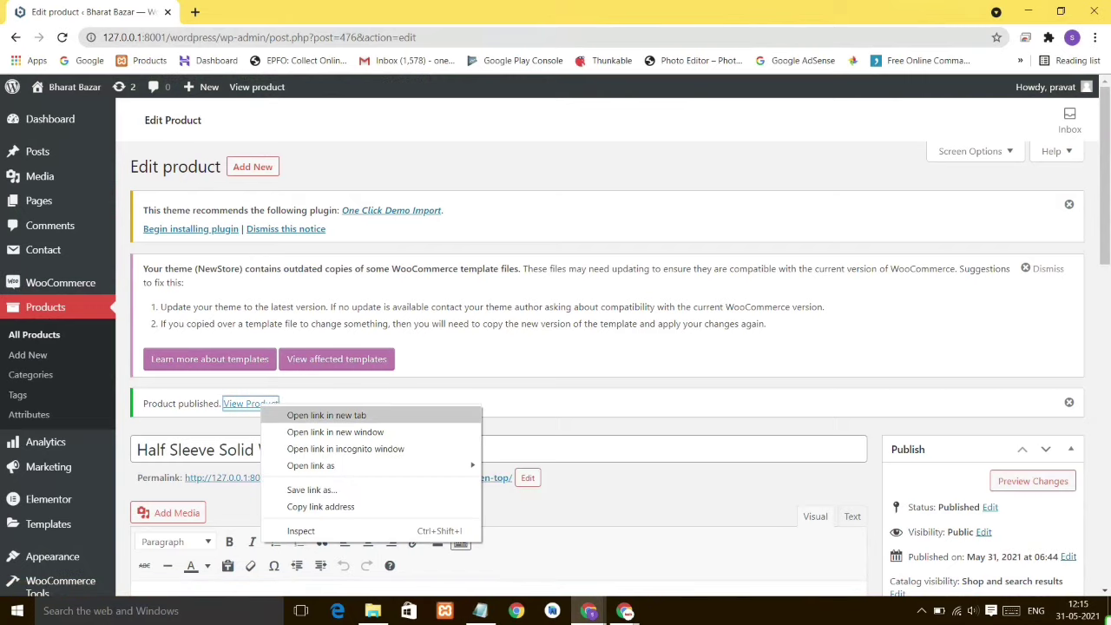
pyautogui.click(312, 415)
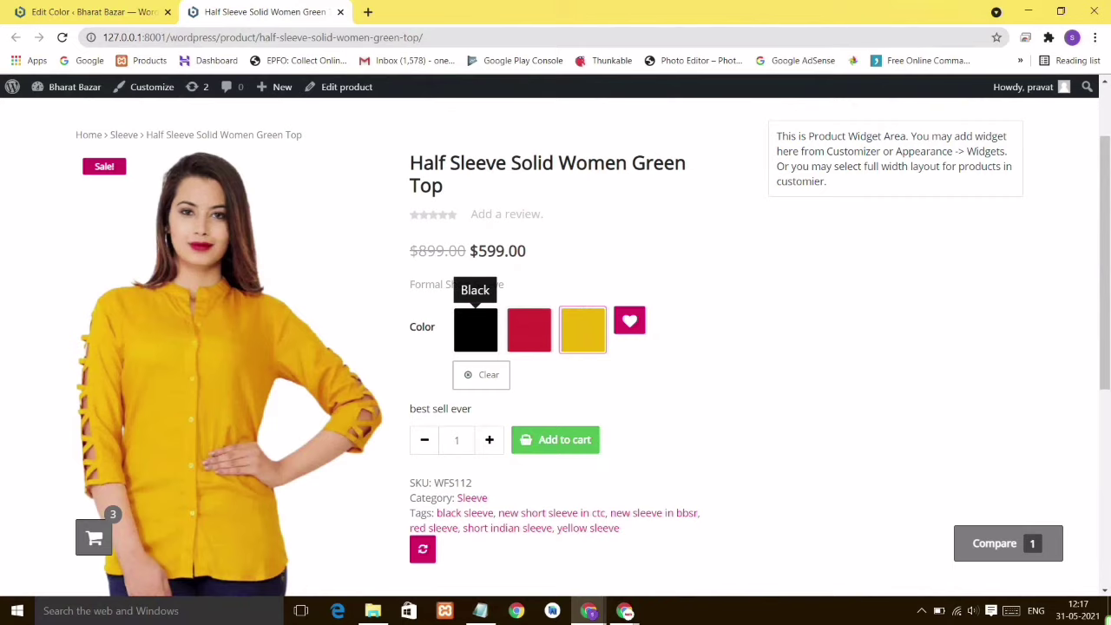
pyautogui.click(476, 329)
pyautogui.click(528, 330)
pyautogui.click(583, 330)
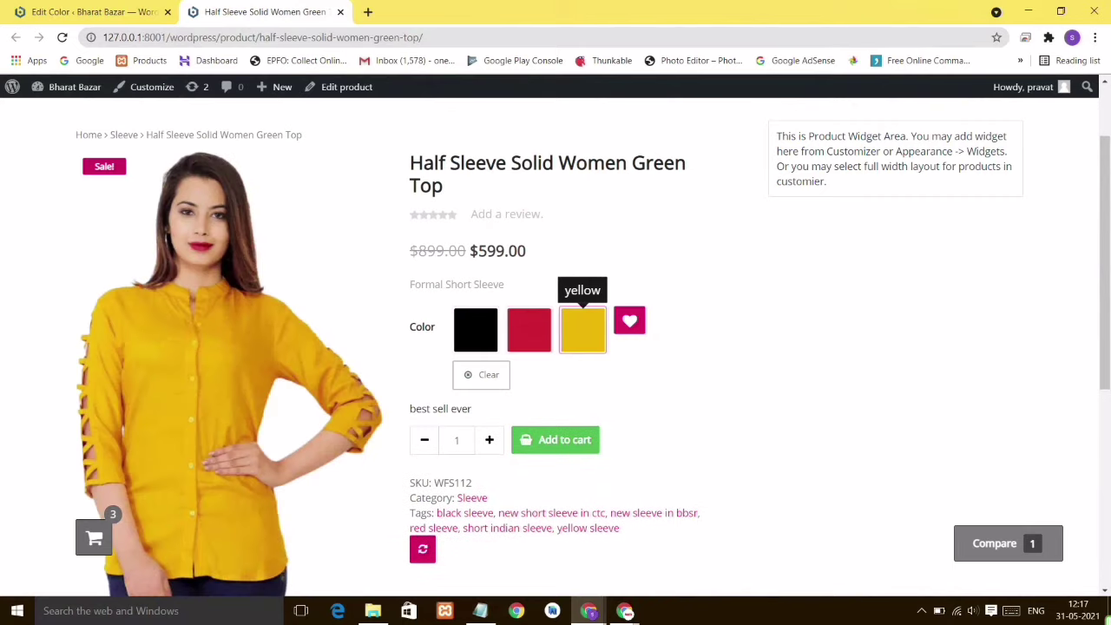
pyautogui.click(582, 330)
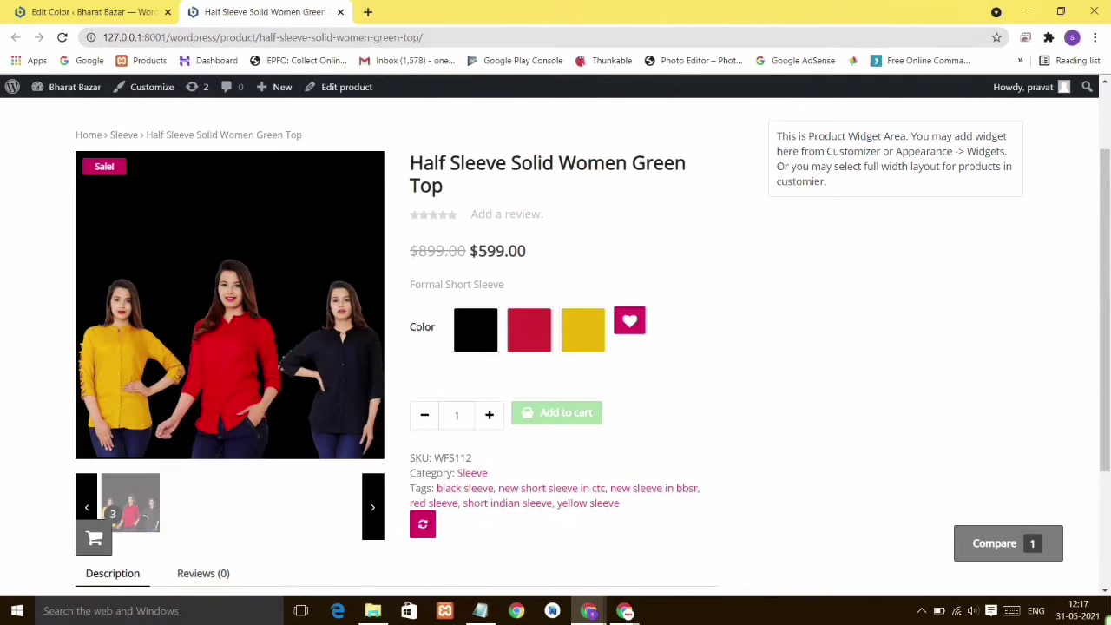
pyautogui.click(529, 330)
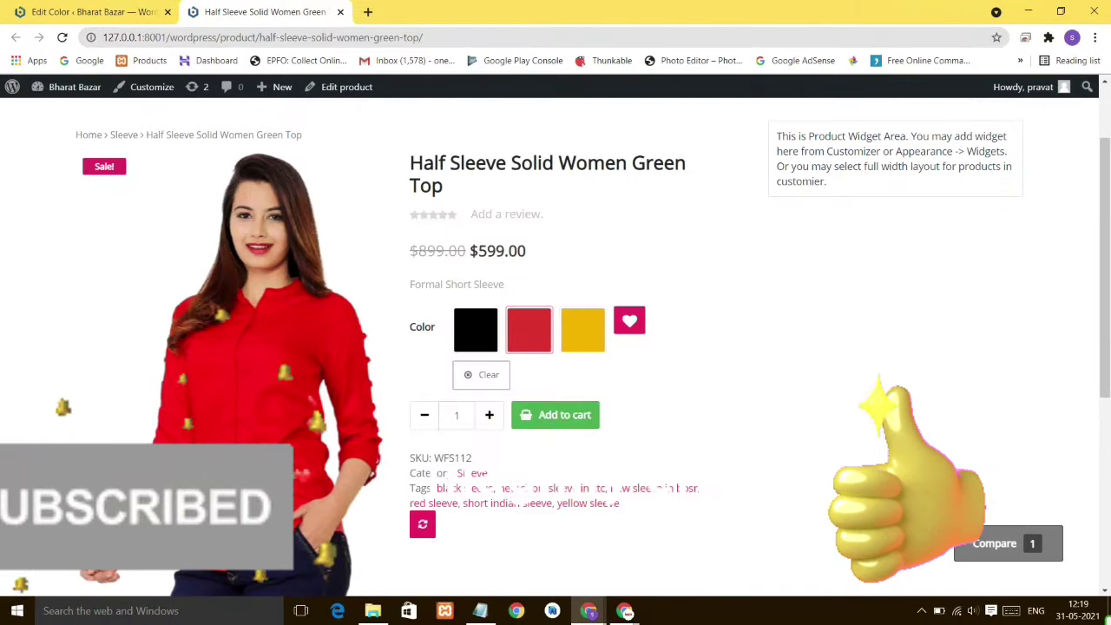
pyautogui.click(583, 330)
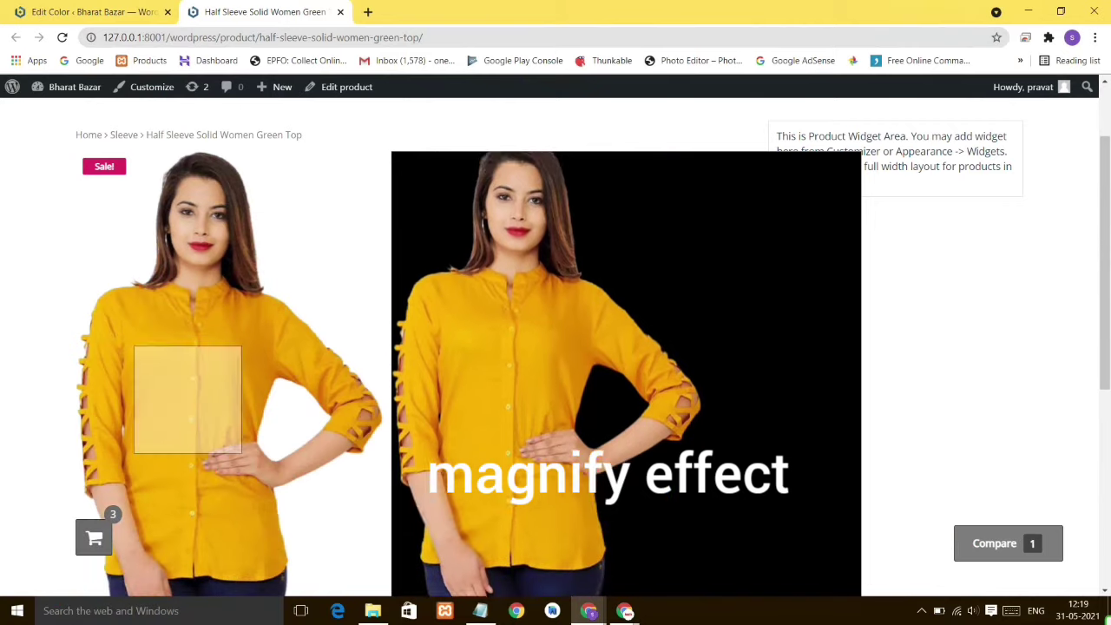
pyautogui.click(476, 329)
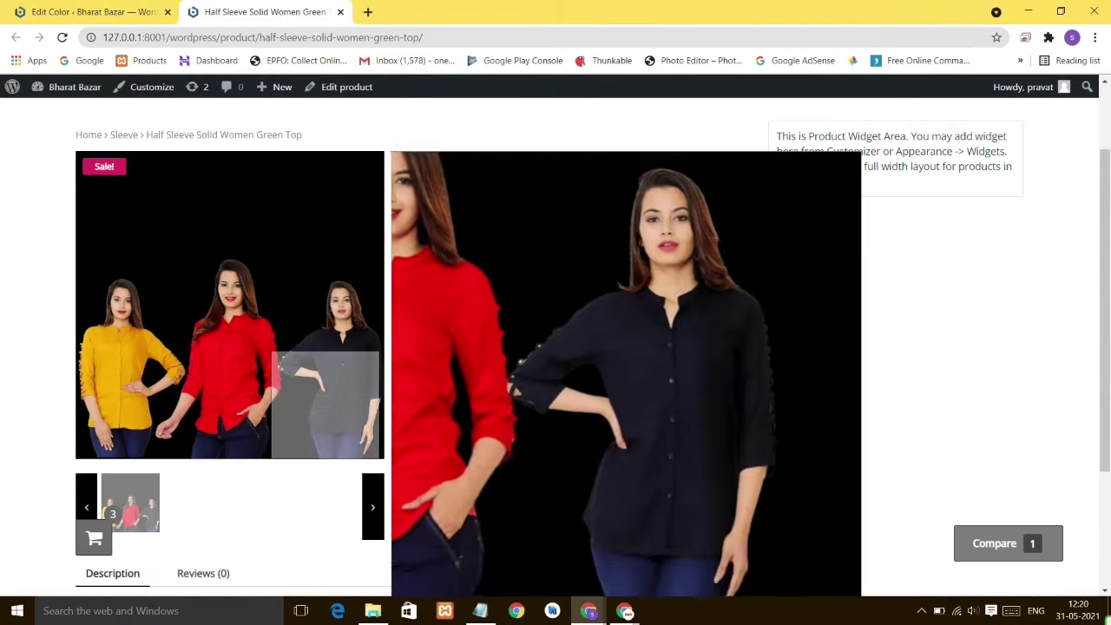
pyautogui.scroll(-2, 556, 347)
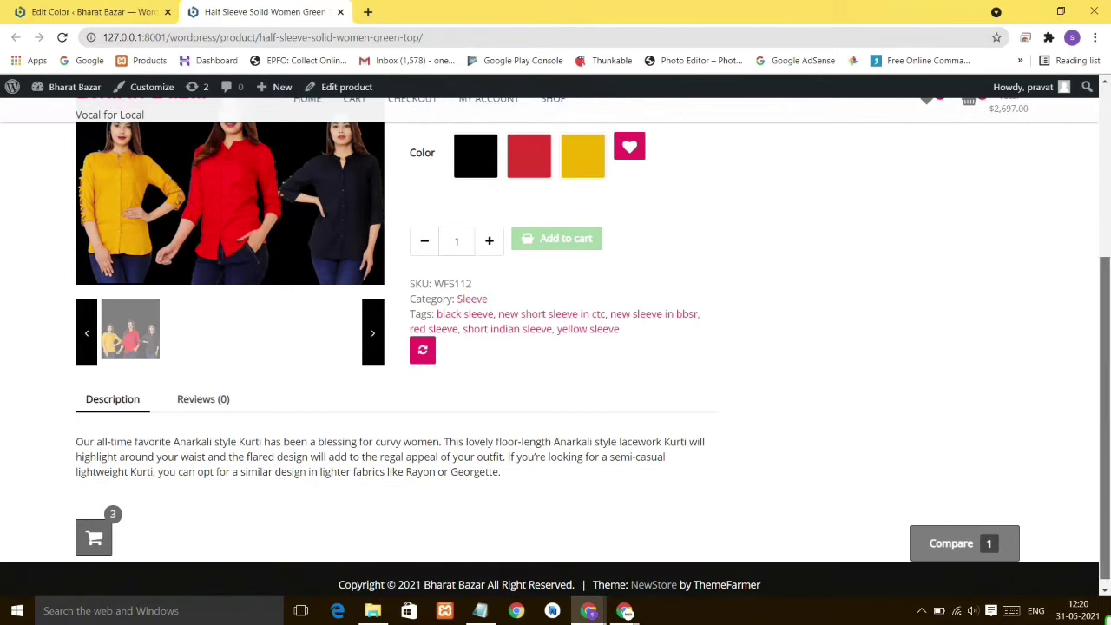
pyautogui.scroll(3, 556, 347)
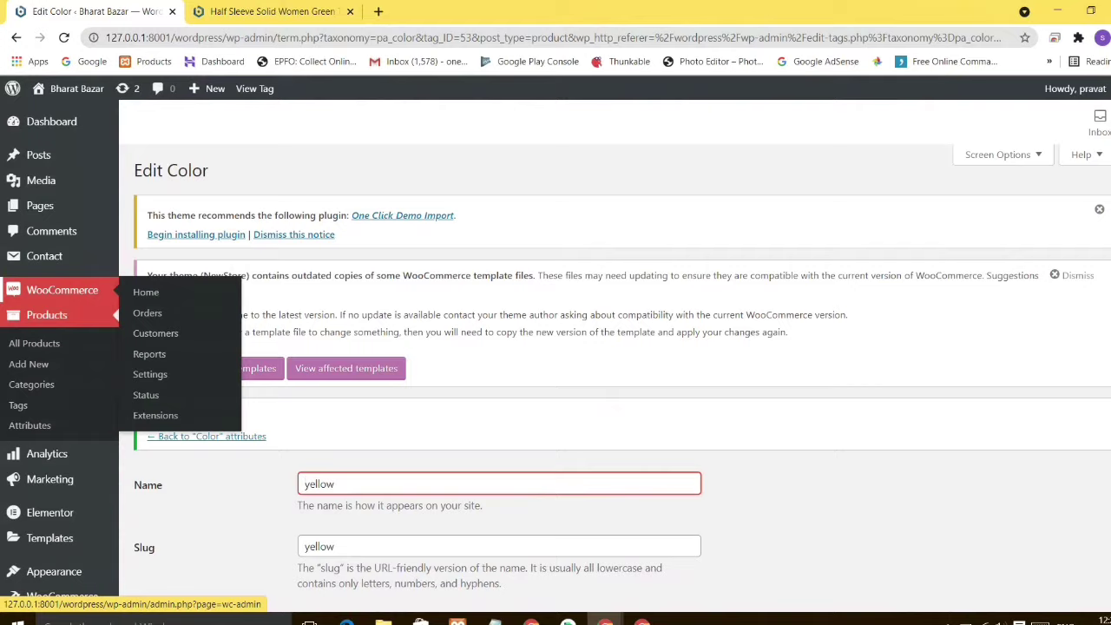
# Step: Set the store currency to Indian rupee (₹) in the WooCommerce general settings and save the changes
pyautogui.click(61, 290)
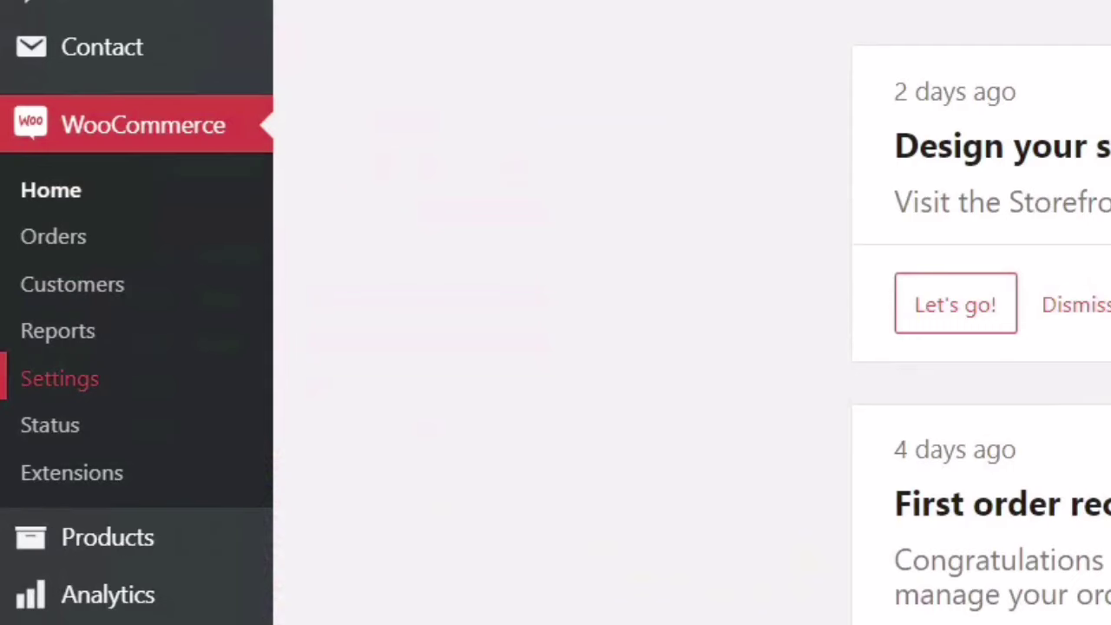
pyautogui.click(59, 378)
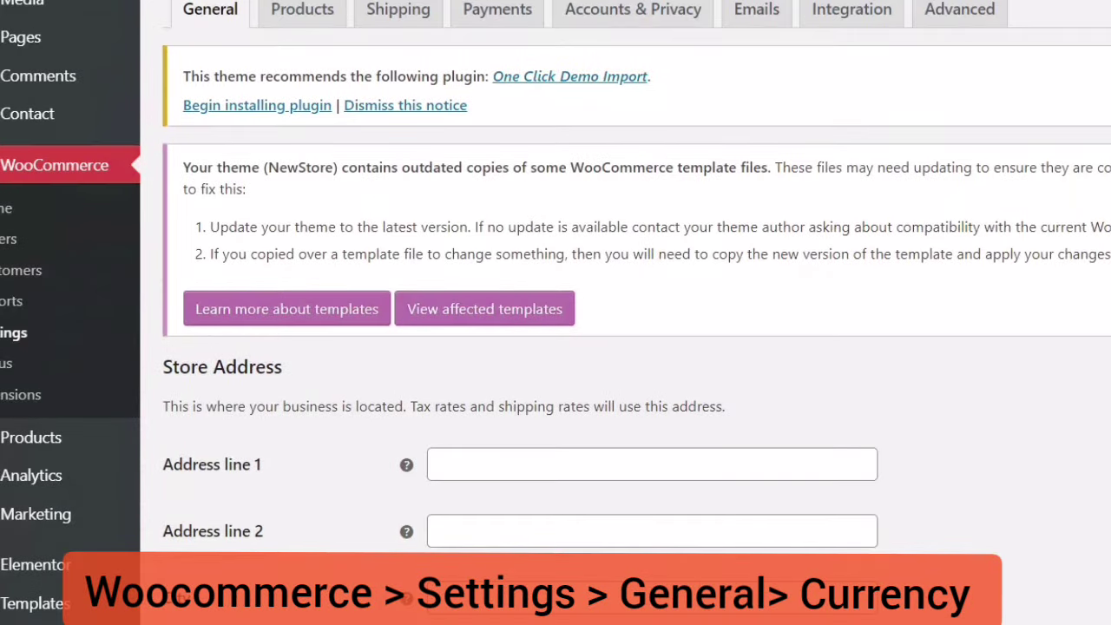
pyautogui.scroll(-10, 633, 347)
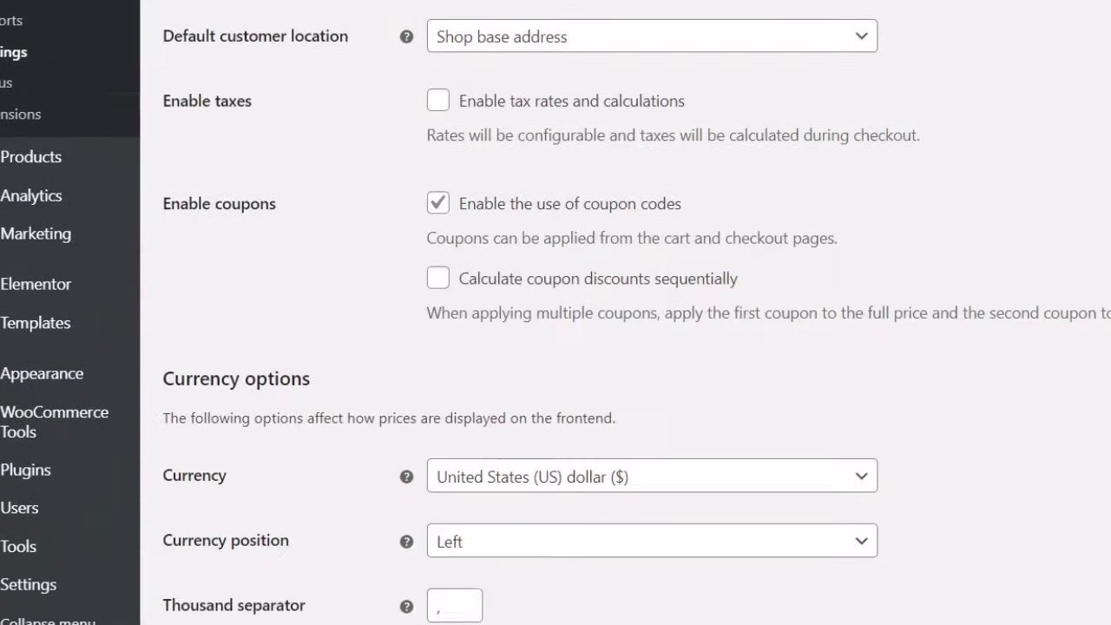
pyautogui.scroll(-3, 633, 347)
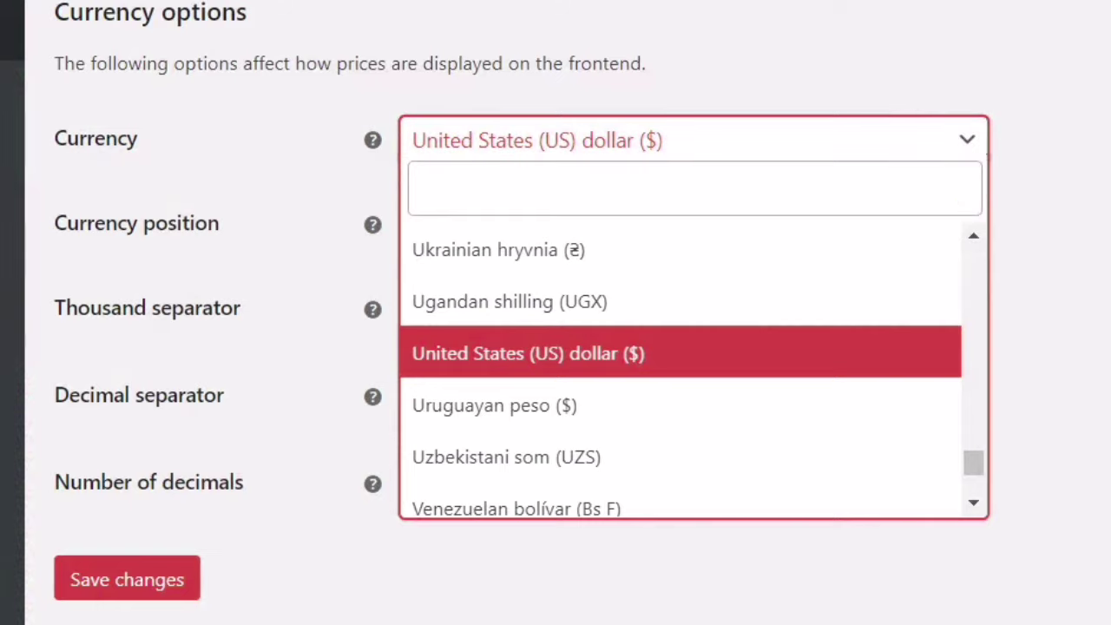
pyautogui.write('in')
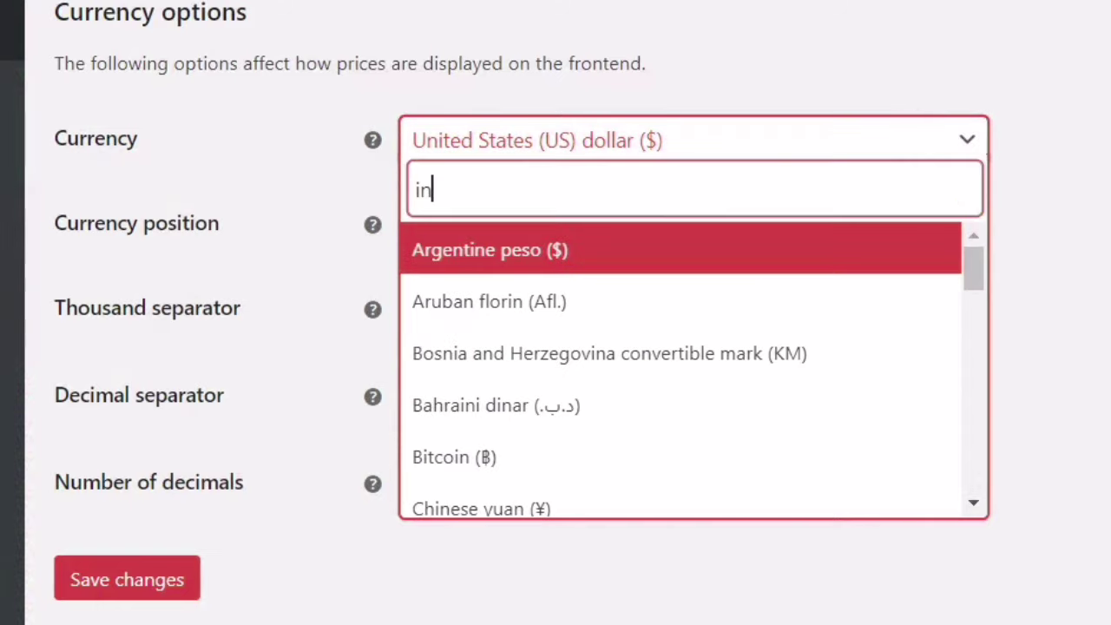
pyautogui.write('di')
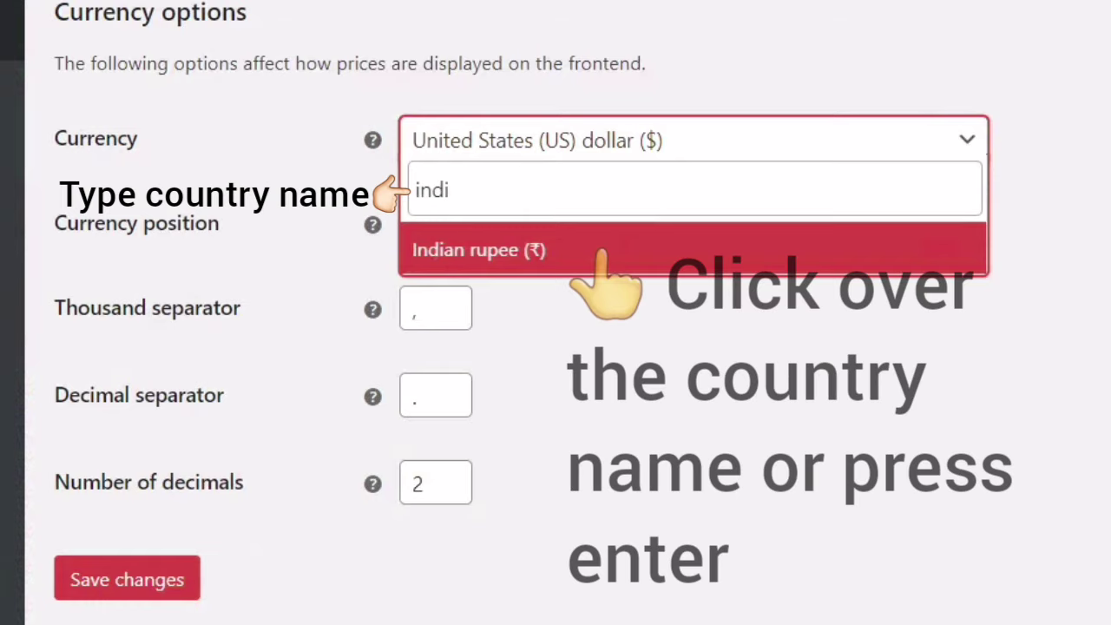
pyautogui.press('Return')
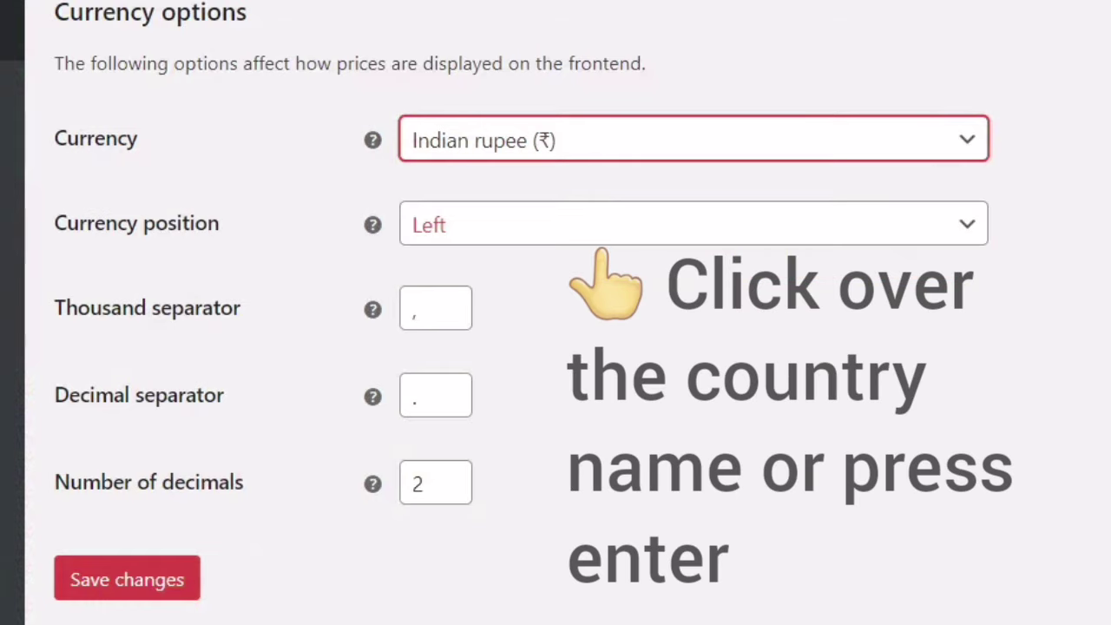
pyautogui.click(159, 580)
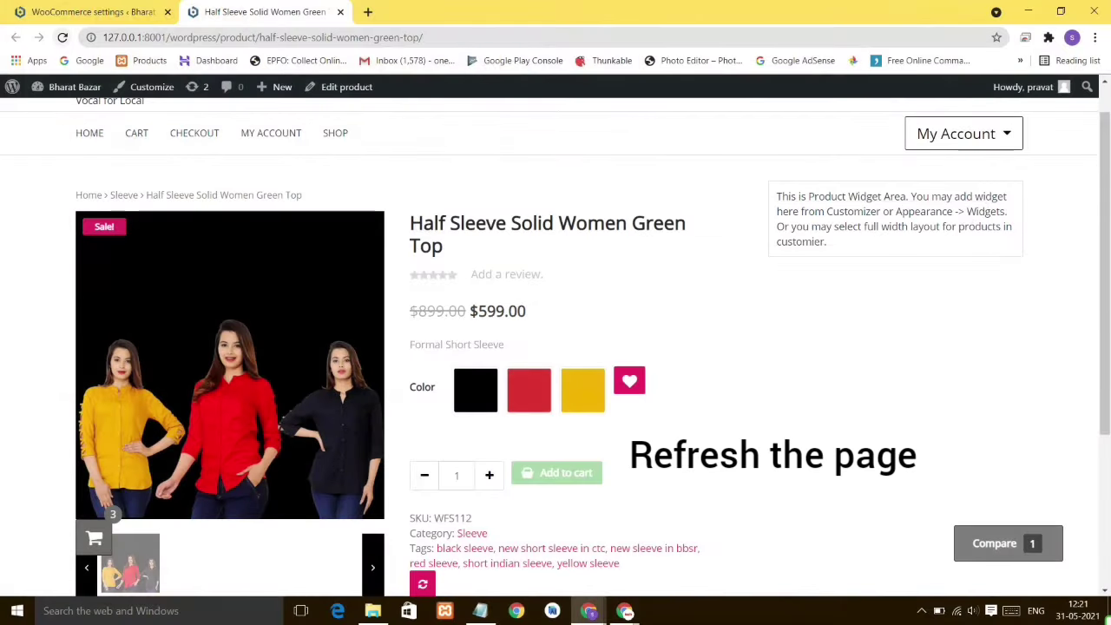
# Step: Reload the product page and check the price currency with the Red, Black and yellow variations
pyautogui.press('F5')
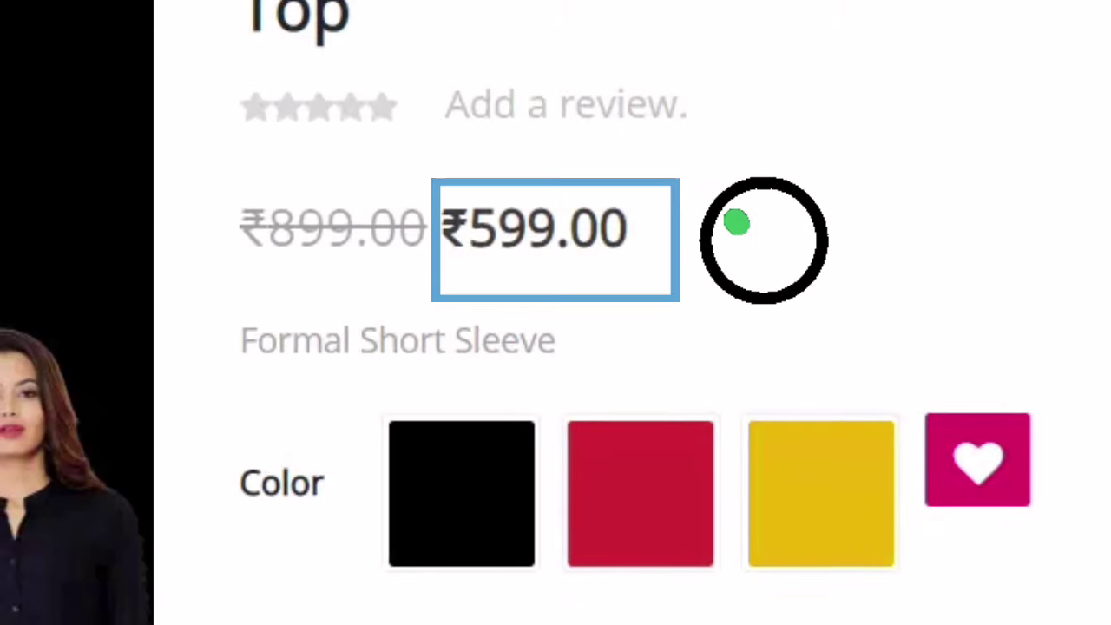
pyautogui.click(640, 519)
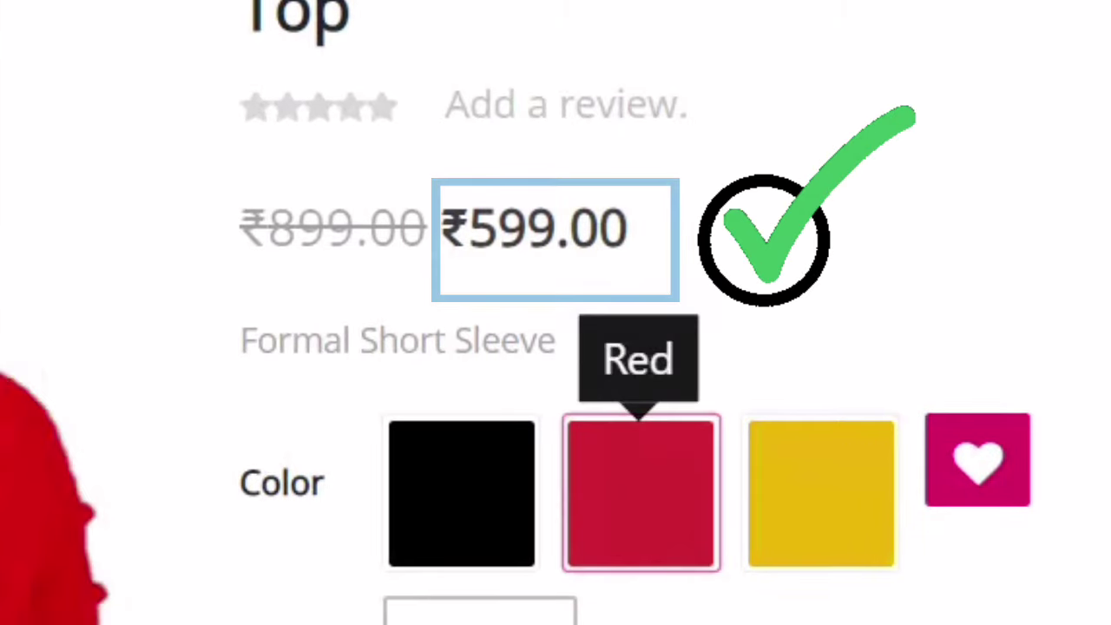
pyautogui.click(461, 495)
pyautogui.click(822, 495)
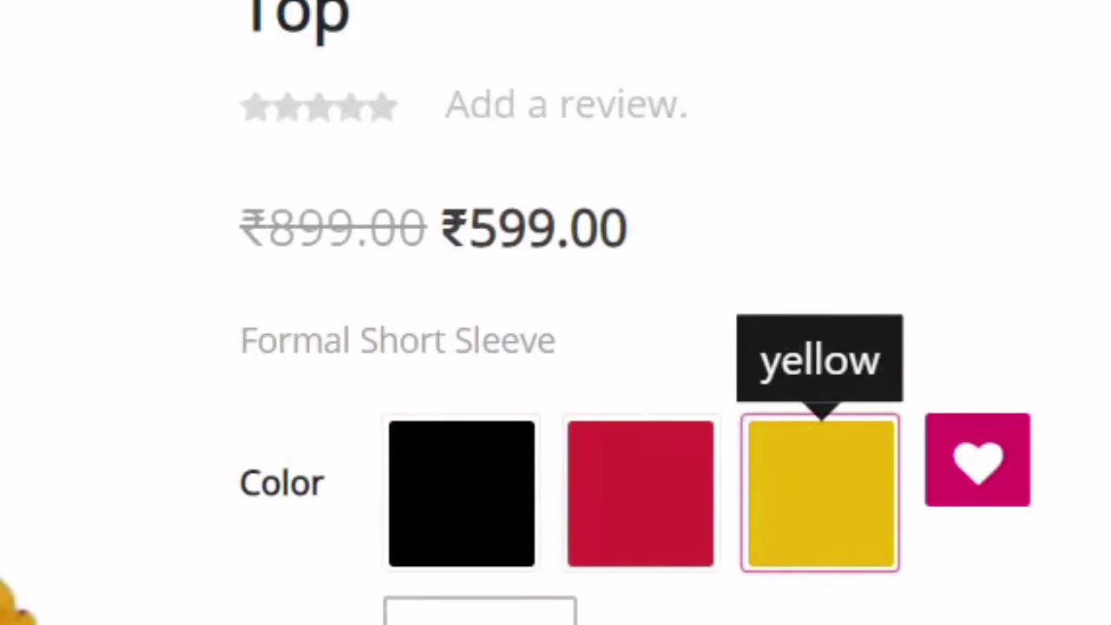